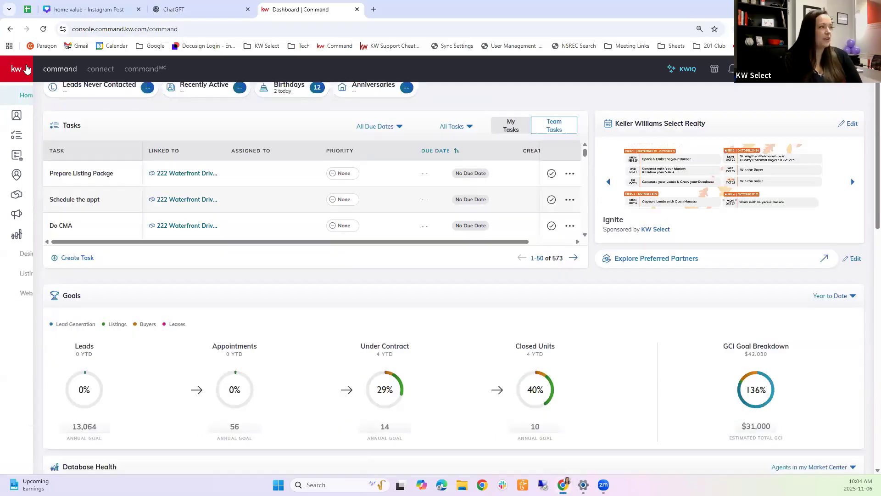
Step: Expand the sidebar, go to Campaigns, and start a new campaign to see the campaign types
{"action": "left_click", "coordinate": [16, 71]}
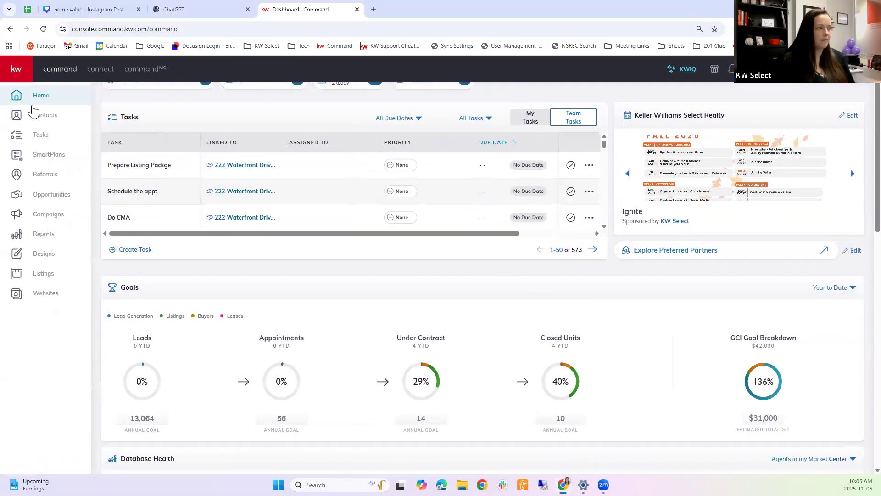
{"action": "left_click", "coordinate": [33, 222]}
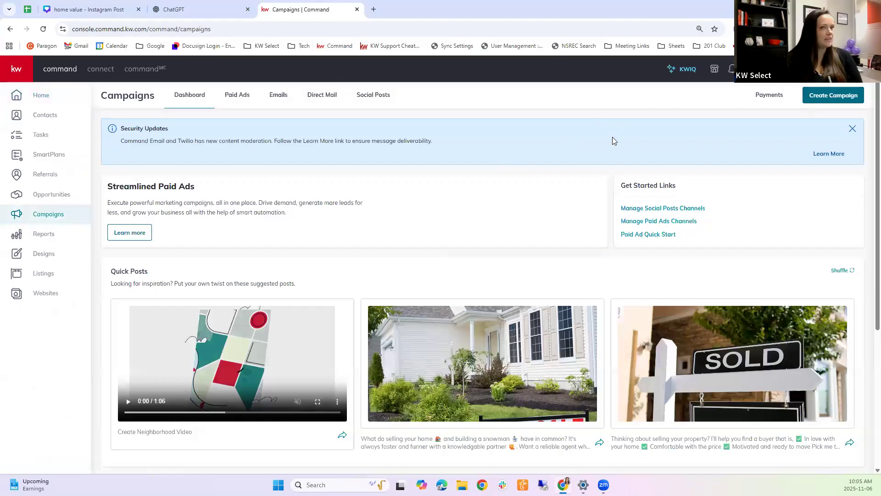
{"action": "left_click", "coordinate": [826, 97]}
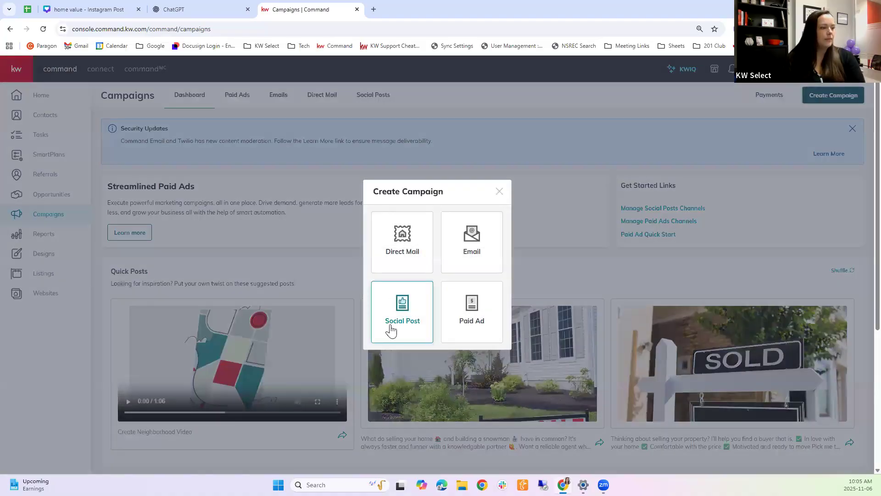
Step: Choose the Paid Ad campaign type
{"action": "left_click", "coordinate": [485, 323]}
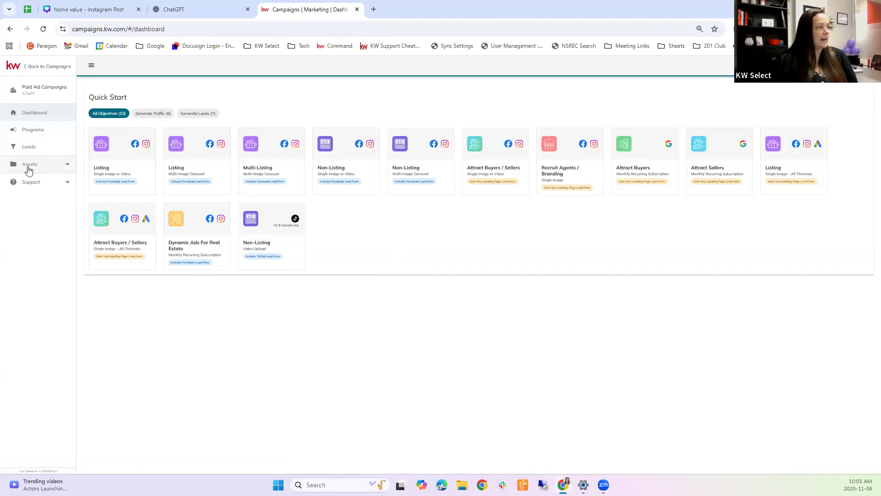
Step: Under Assets > Facebook Pages, begin adding another Facebook page
{"action": "left_click", "coordinate": [47, 170]}
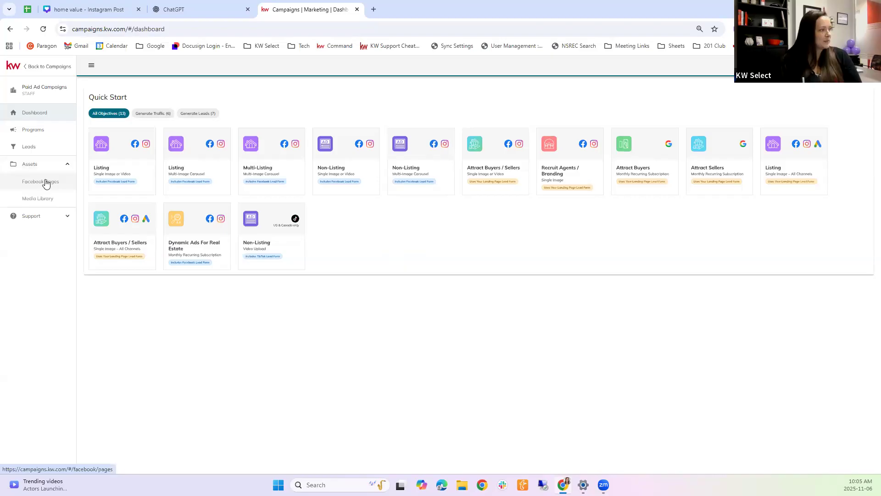
{"action": "left_click", "coordinate": [46, 183]}
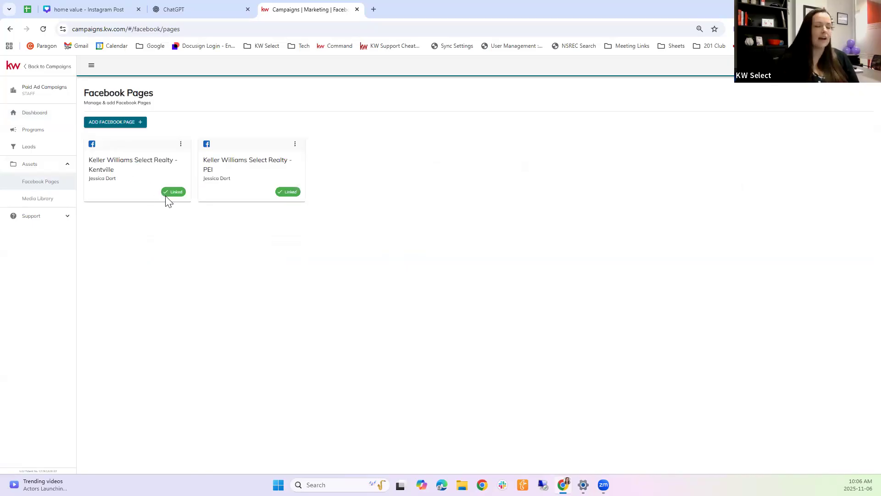
{"action": "left_click", "coordinate": [140, 126]}
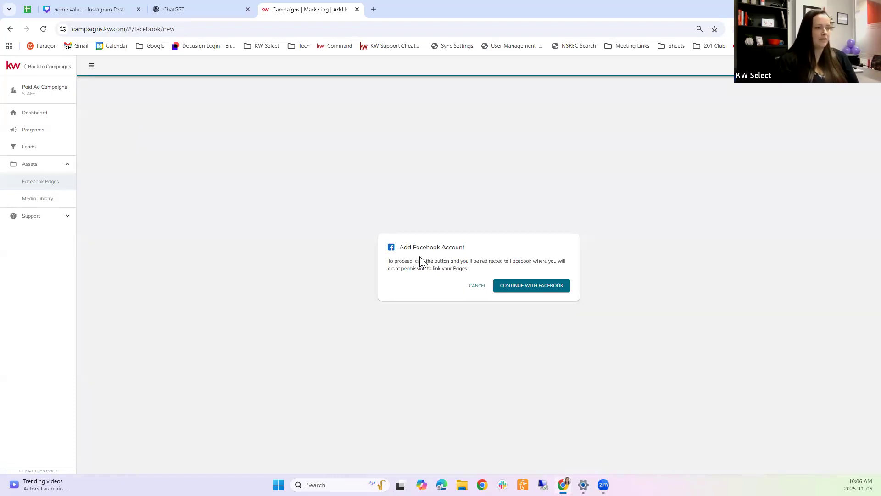
Step: Grant Facebook permissions by switching to the required account and reconnecting Campaign Connect
{"action": "left_click", "coordinate": [534, 287]}
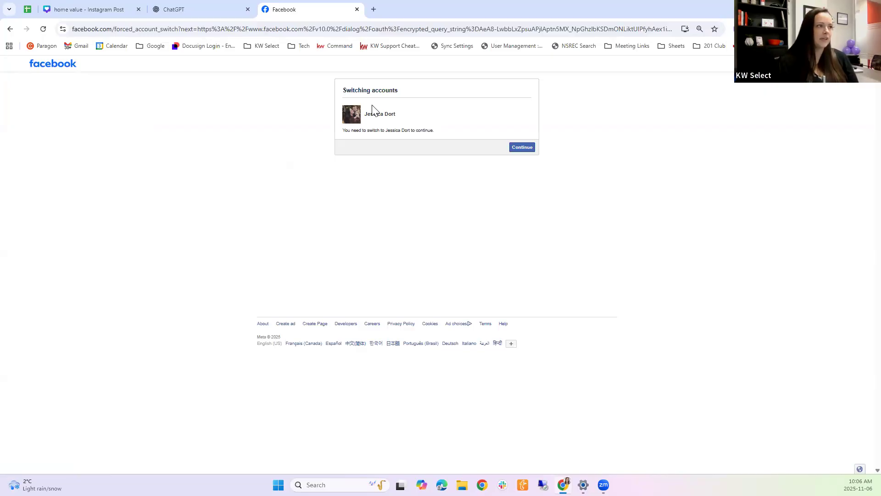
{"action": "left_click", "coordinate": [529, 149]}
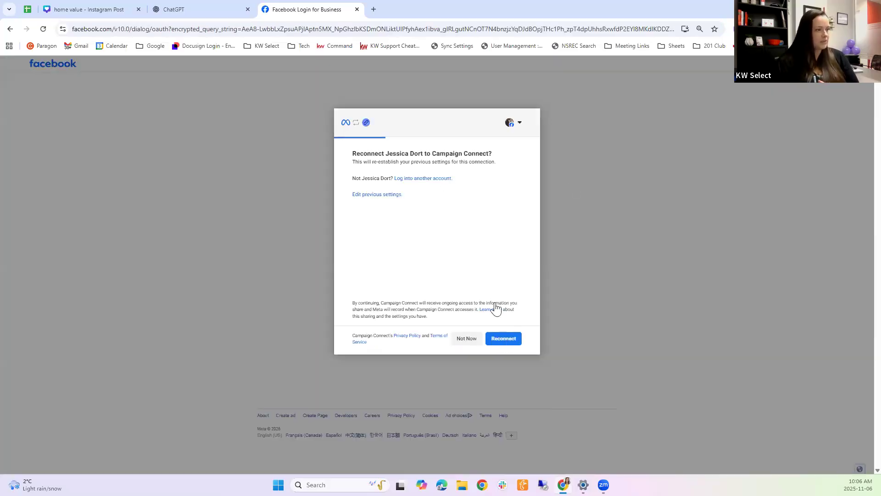
{"action": "left_click", "coordinate": [501, 342]}
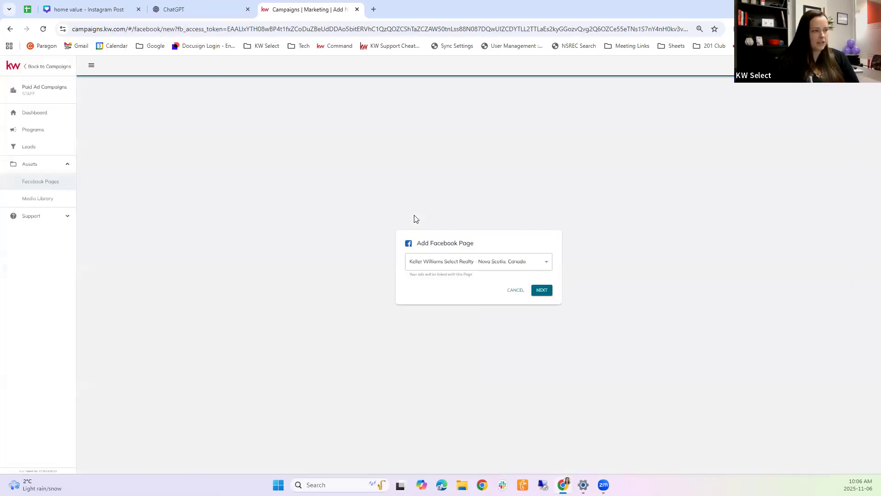
Step: Select the Keller Williams Select Realty - Nova Scotia, Canada page and link it
{"action": "left_click", "coordinate": [541, 262]}
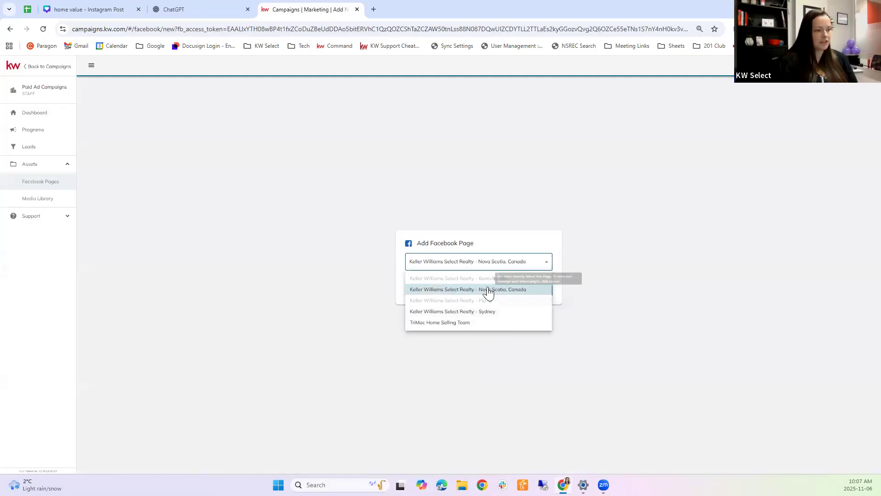
{"action": "left_click", "coordinate": [459, 290]}
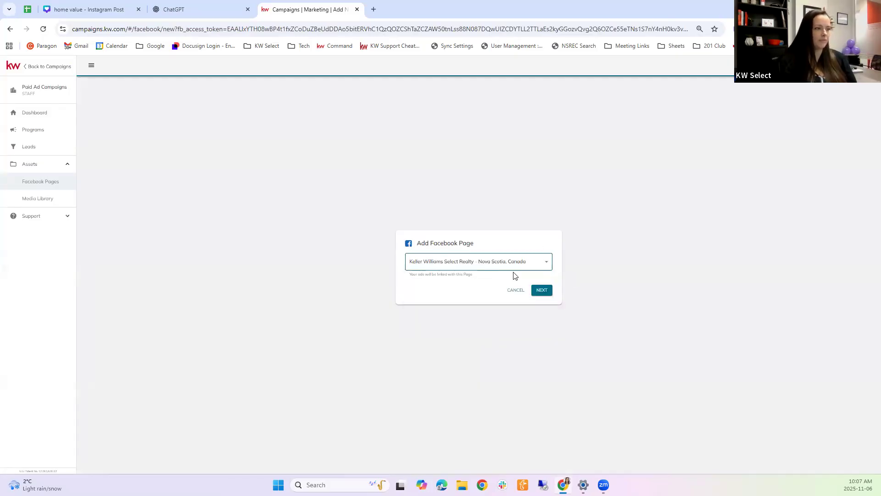
{"action": "left_click", "coordinate": [542, 290]}
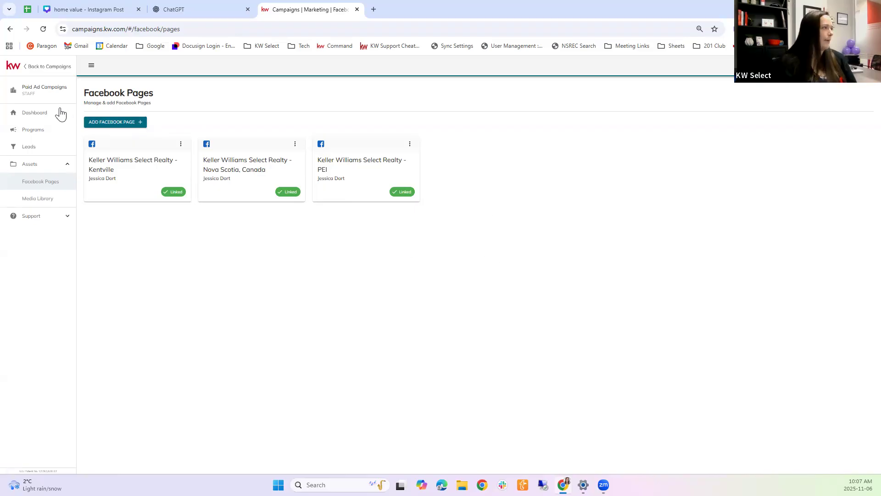
Step: Back on the Paid Ad dashboard at 100% zoom, pick the Non-Listing single image/video lead-form template
{"action": "left_click", "coordinate": [38, 116]}
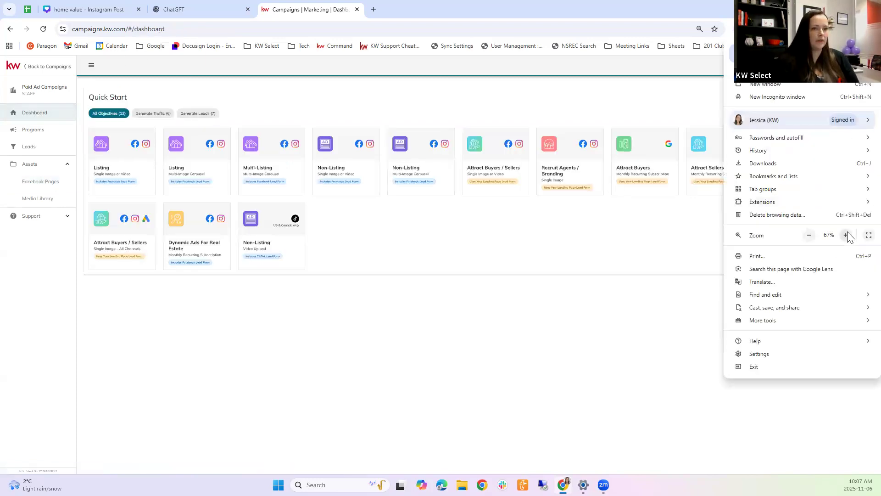
{"action": "left_click", "coordinate": [847, 232]}
{"action": "left_click", "coordinate": [846, 234]}
{"action": "left_click", "coordinate": [846, 234]}
{"action": "left_click", "coordinate": [846, 234]}
{"action": "left_click", "coordinate": [848, 327]}
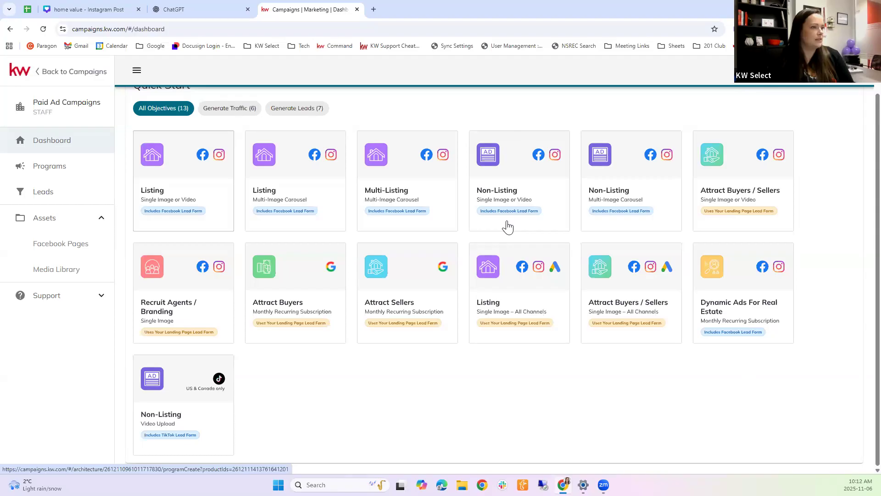
{"action": "left_click", "coordinate": [512, 194]}
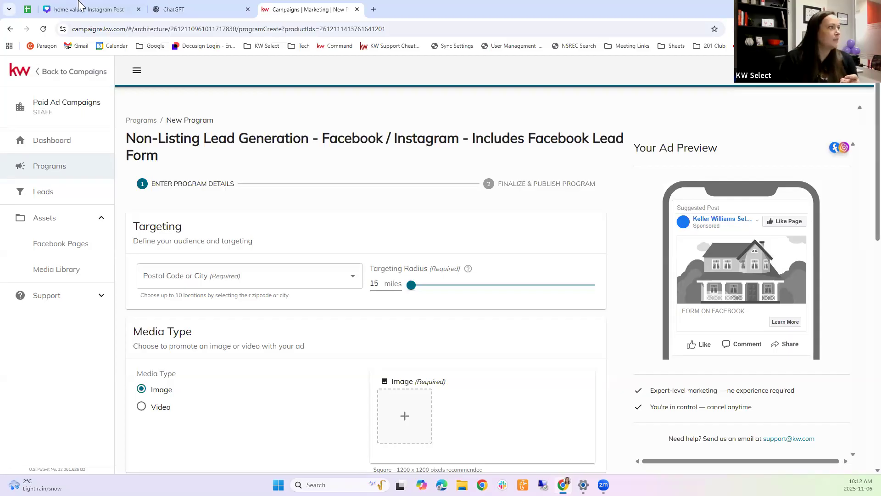
Step: Switch to the 'home value - Instagram Post' Canva design and scroll through it
{"action": "left_click", "coordinate": [105, 7]}
{"action": "scroll", "coordinate": [423, 307], "scroll_direction": "down", "scroll_amount": 3}
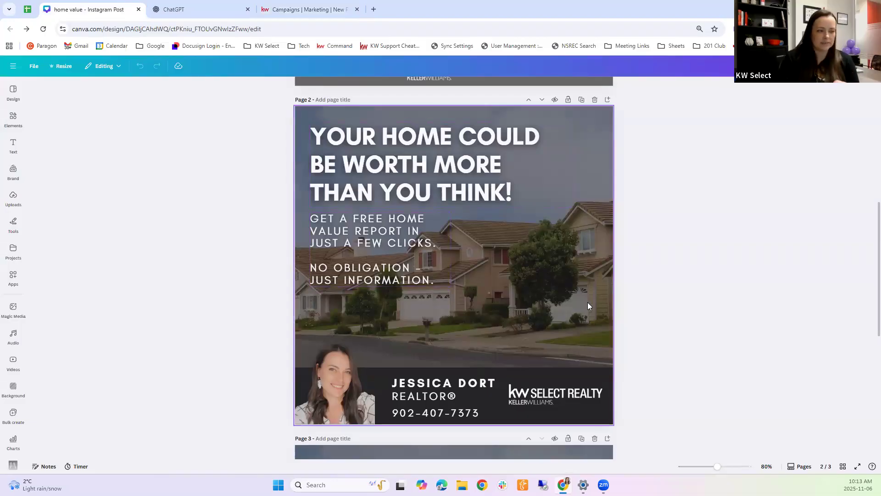
Step: Sign in to the Paragon MLS login in a new tab, then return to the Canva design
{"action": "left_click", "coordinate": [373, 9]}
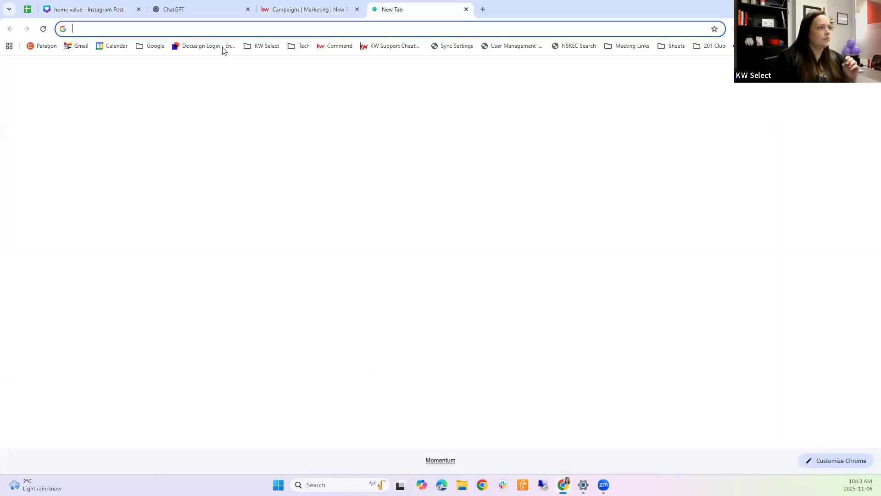
{"action": "left_click", "coordinate": [52, 47]}
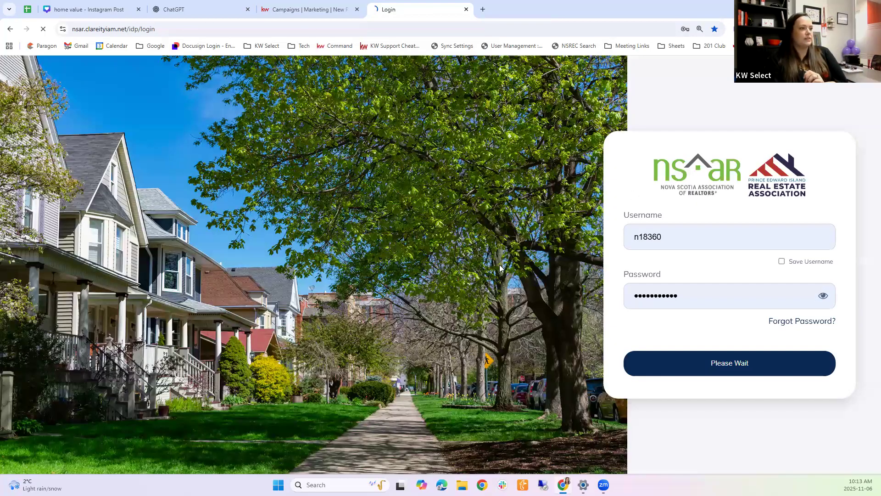
{"action": "key", "text": "ctrl+2"}
{"action": "scroll", "coordinate": [594, 302], "scroll_direction": "up", "scroll_amount": 3}
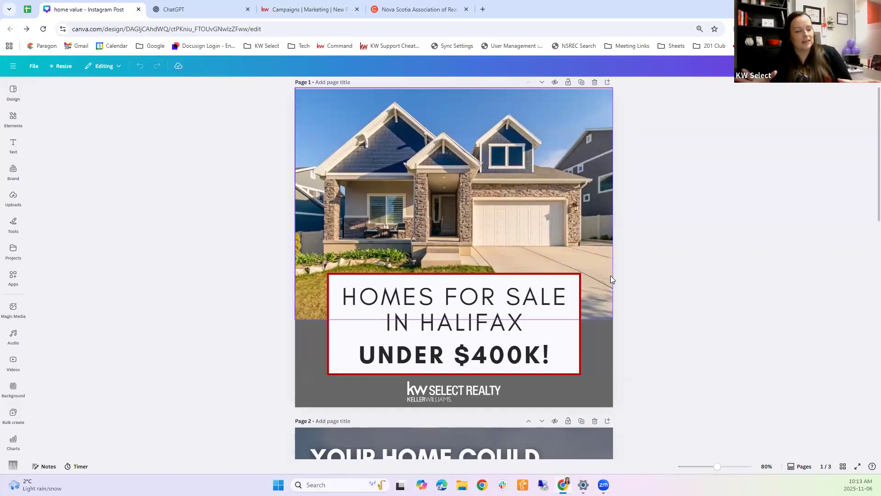
{"action": "scroll", "coordinate": [610, 277], "scroll_direction": "down", "scroll_amount": 4}
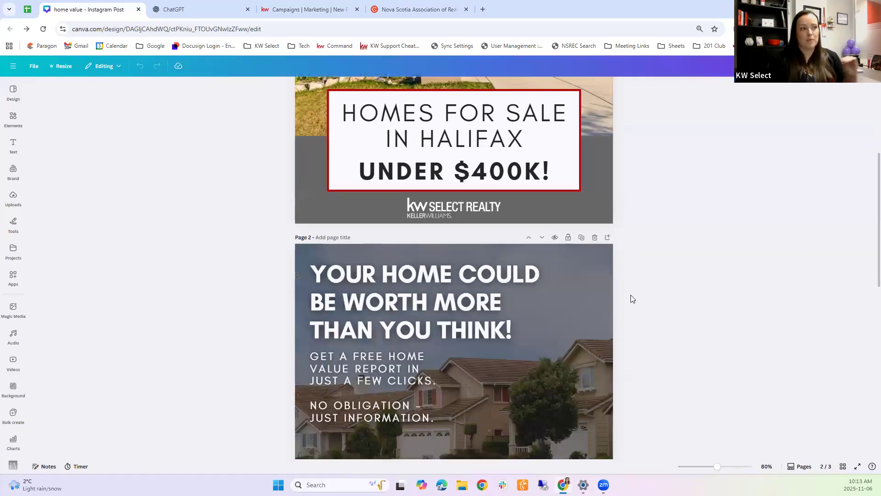
{"action": "scroll", "coordinate": [629, 297], "scroll_direction": "up", "scroll_amount": 4}
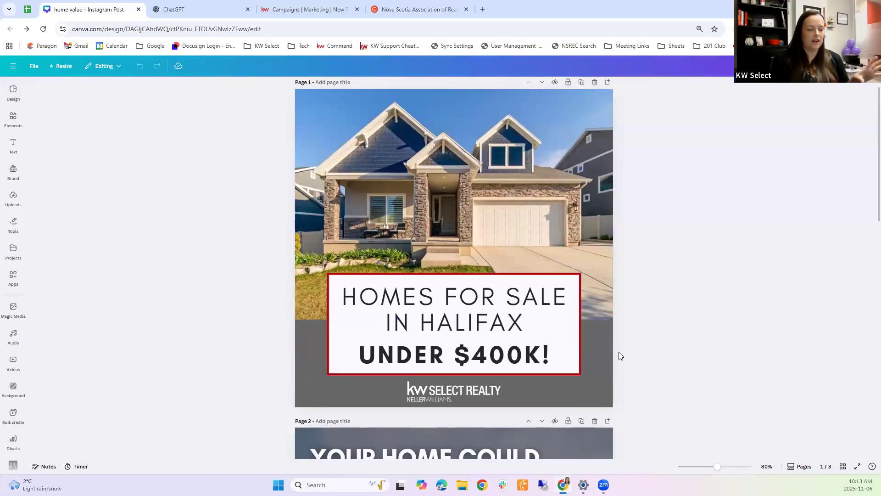
{"action": "scroll", "coordinate": [603, 345], "scroll_direction": "down", "scroll_amount": 6}
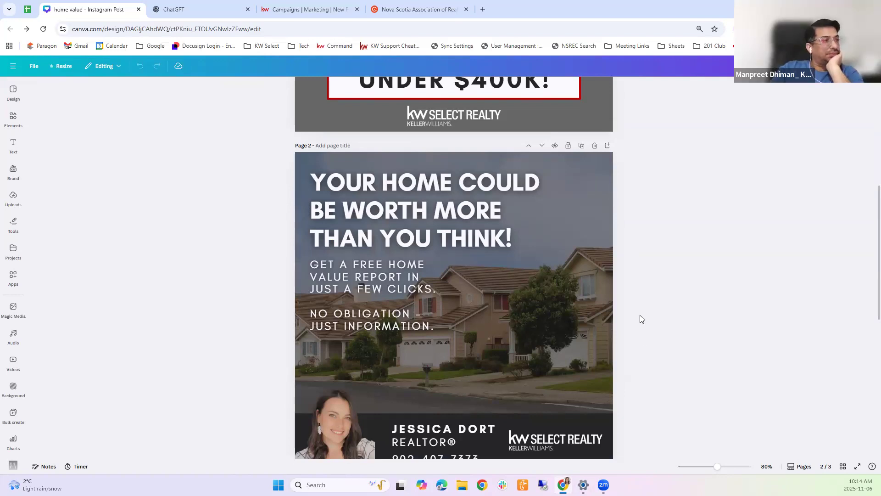
{"action": "scroll", "coordinate": [640, 316], "scroll_direction": "up", "scroll_amount": 5}
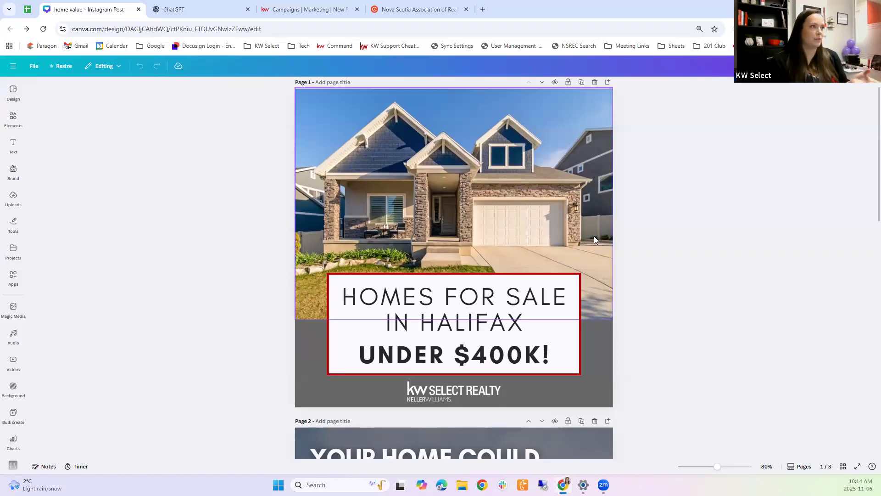
Step: Open the agent's KW website in a new browser tab
{"action": "left_click", "coordinate": [483, 9]}
{"action": "type", "text": "jes"}
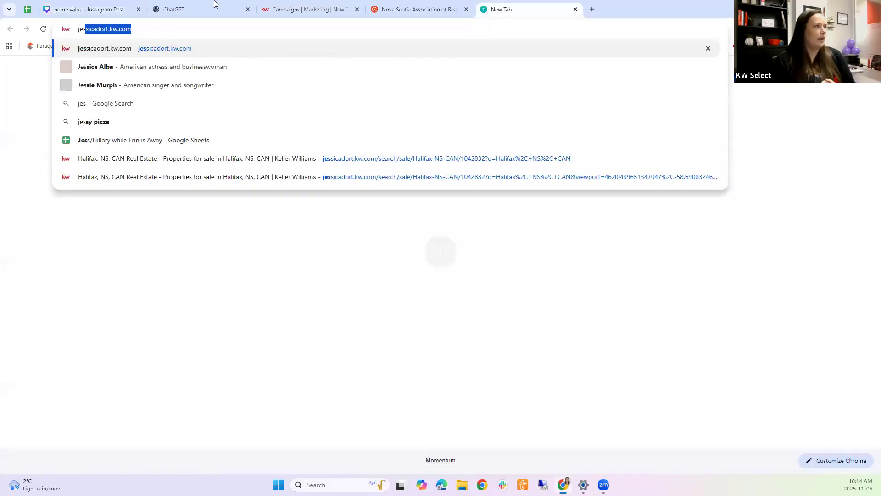
{"action": "key", "text": "Return"}
Step: Download only page 1 of the Canva 'home value' design as a 1080 × 1080 PNG
{"action": "left_click", "coordinate": [118, 6]}
{"action": "left_click", "coordinate": [852, 66]}
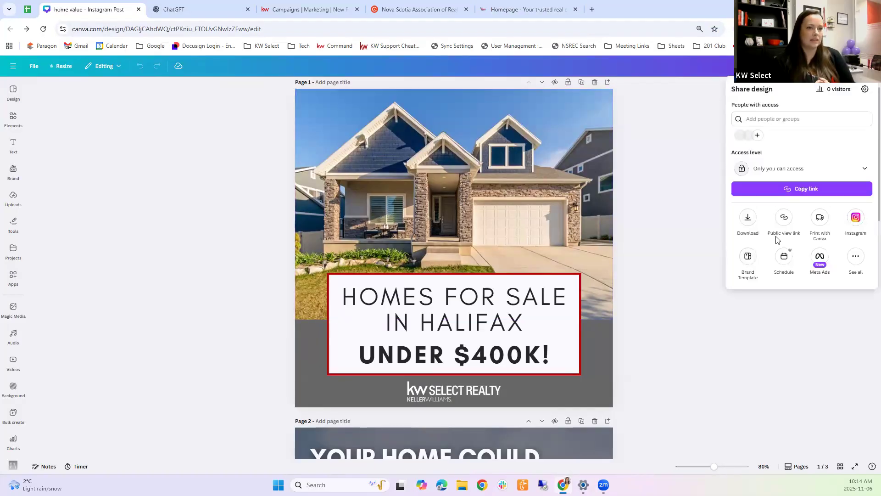
{"action": "left_click", "coordinate": [748, 217]}
{"action": "left_click", "coordinate": [801, 220]}
{"action": "left_click", "coordinate": [776, 270]}
{"action": "left_click", "coordinate": [778, 273]}
{"action": "left_click", "coordinate": [783, 291]}
{"action": "left_click", "coordinate": [794, 332]}
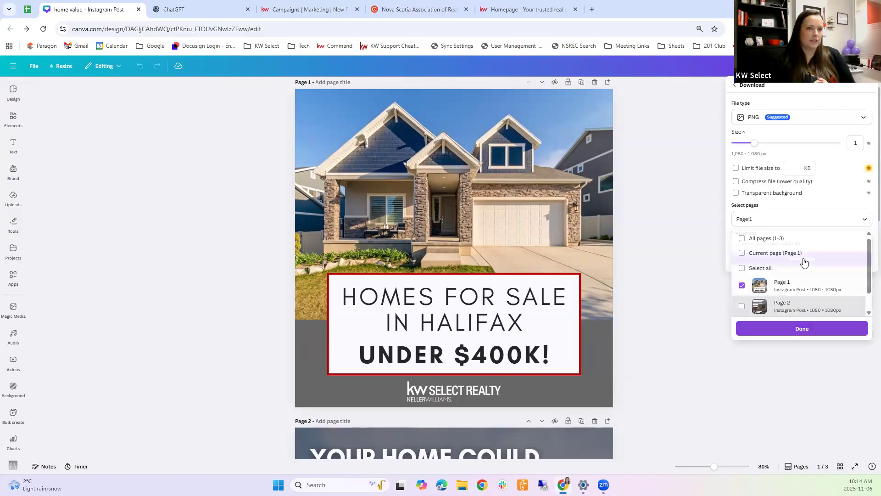
{"action": "left_click", "coordinate": [802, 258]}
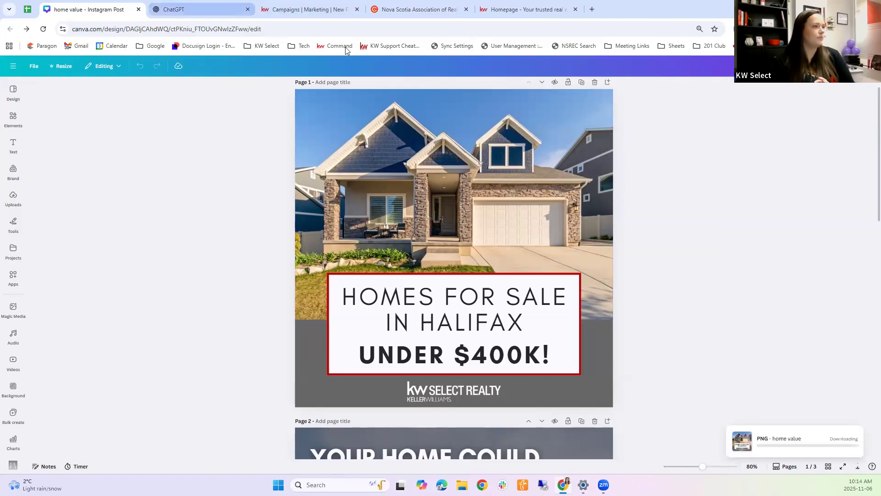
{"action": "left_click", "coordinate": [317, 9]}
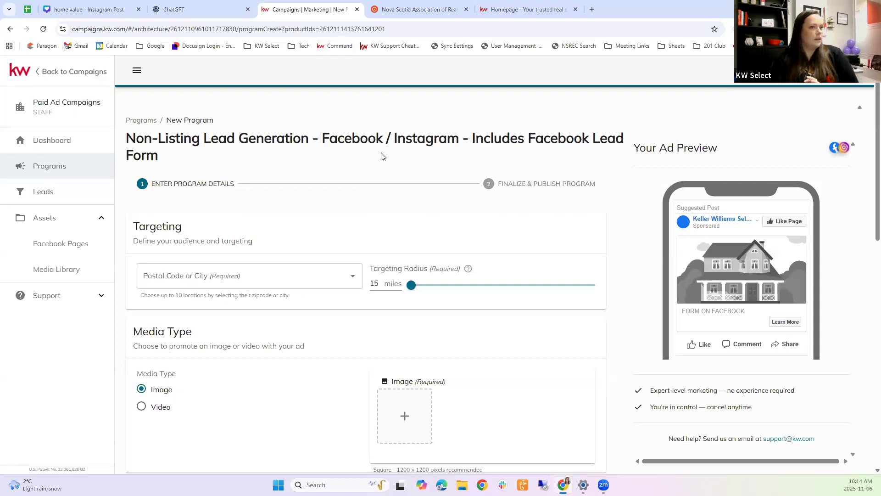
Step: Enter 'halifax' in the Postal Code or City field and select Halifax, NS, Canada
{"action": "scroll", "coordinate": [382, 228], "scroll_direction": "down", "scroll_amount": 2}
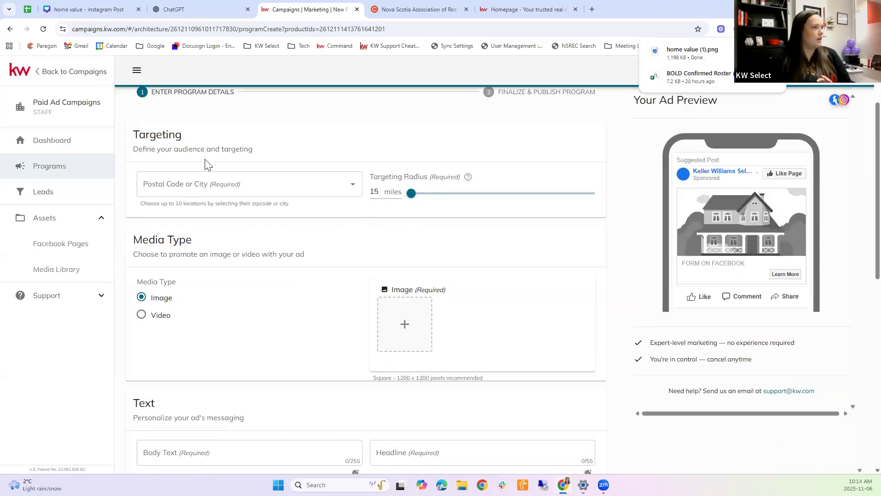
{"action": "scroll", "coordinate": [485, 161], "scroll_direction": "up", "scroll_amount": 2}
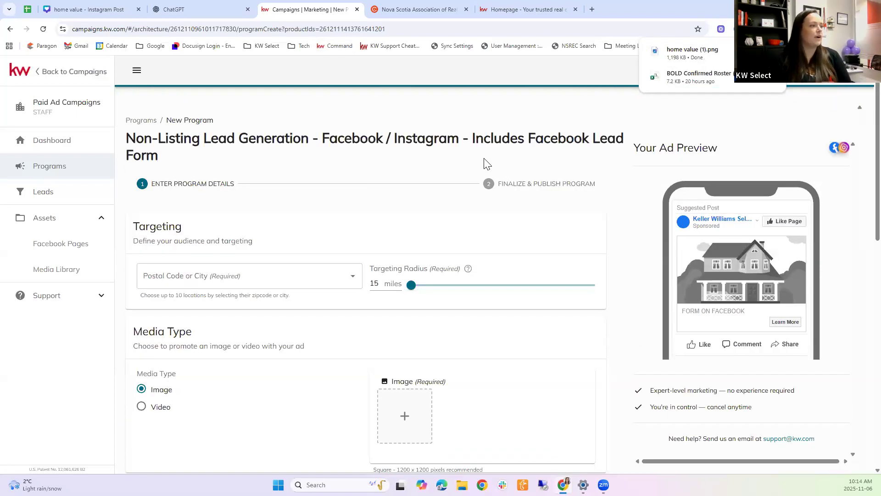
{"action": "scroll", "coordinate": [224, 192], "scroll_direction": "down", "scroll_amount": 1}
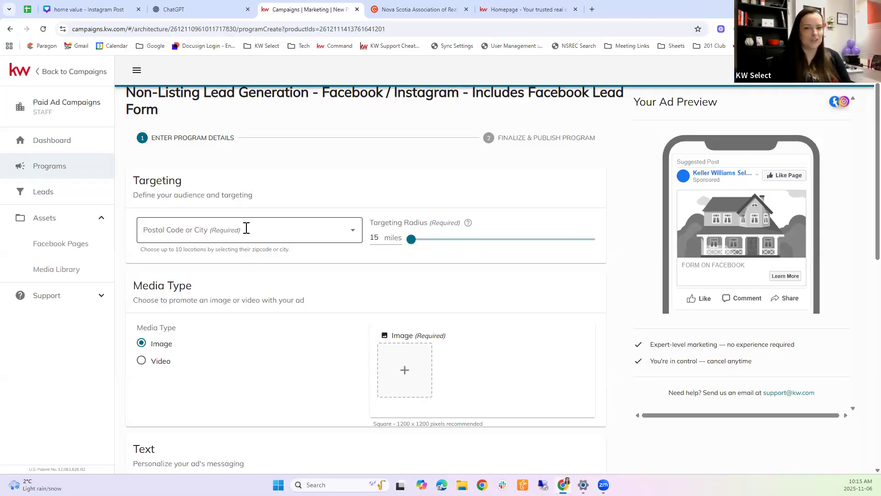
{"action": "left_click", "coordinate": [213, 230]}
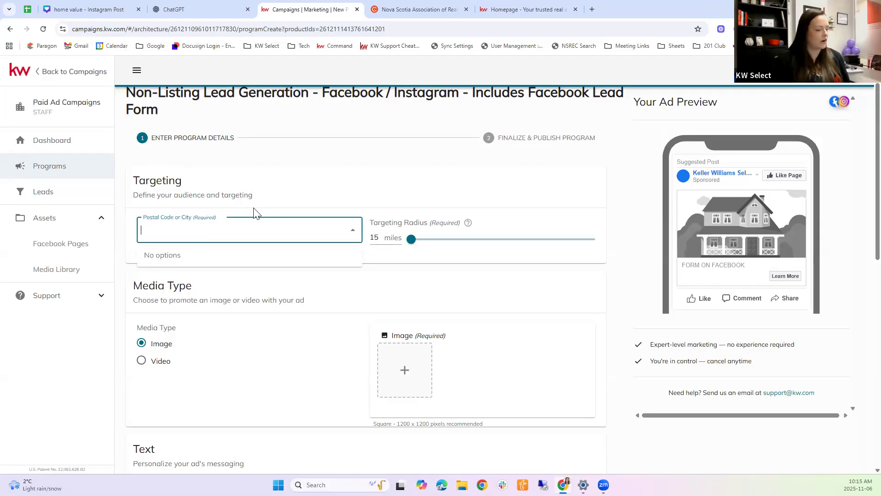
{"action": "type", "text": "halifax"}
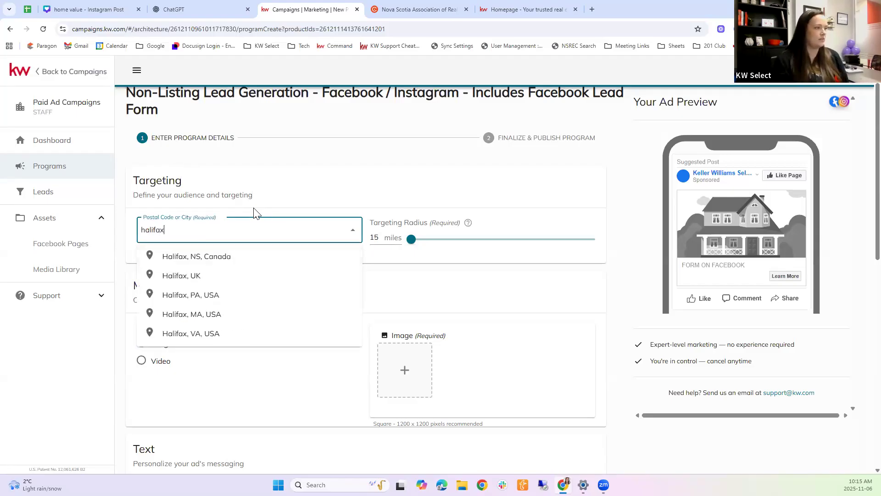
{"action": "left_click", "coordinate": [211, 257]}
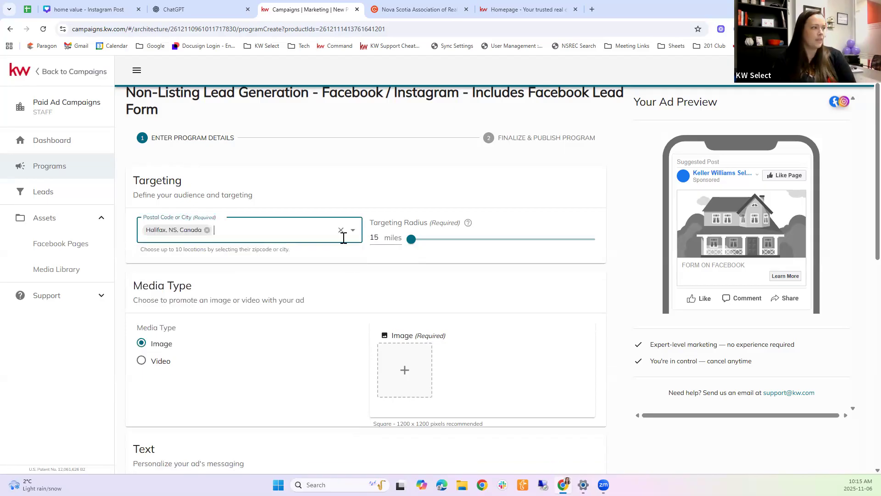
Step: Drag the Targeting Radius slider to its 50-mile maximum around Halifax, NS, Canada
{"action": "left_click_drag", "start_coordinate": [417, 242], "coordinate": [610, 248]}
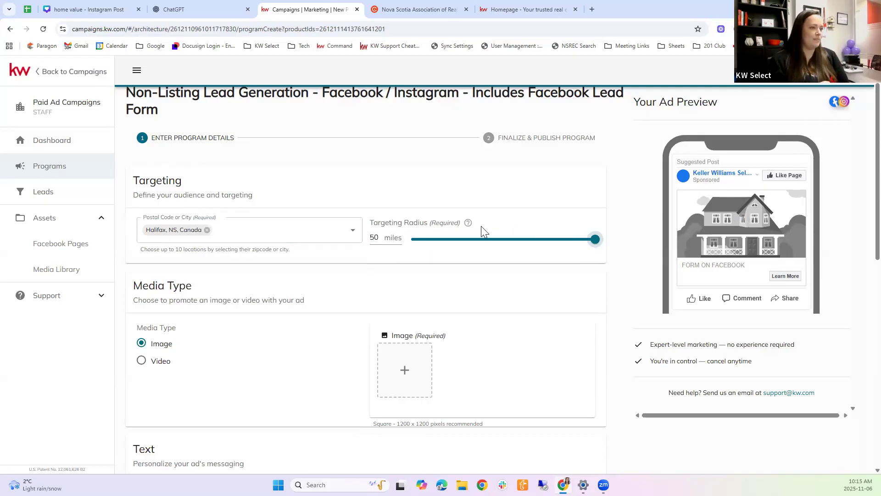
{"action": "left_click", "coordinate": [464, 240]}
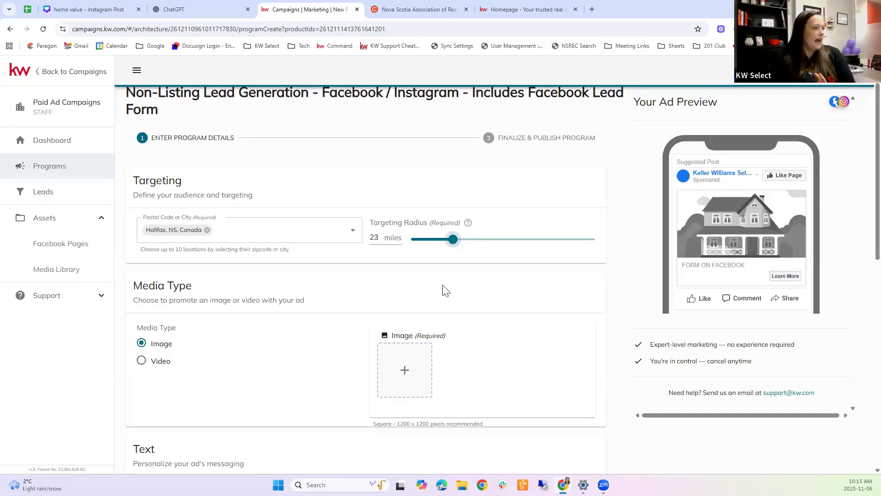
{"action": "left_click_drag", "start_coordinate": [453, 240], "coordinate": [437, 240]}
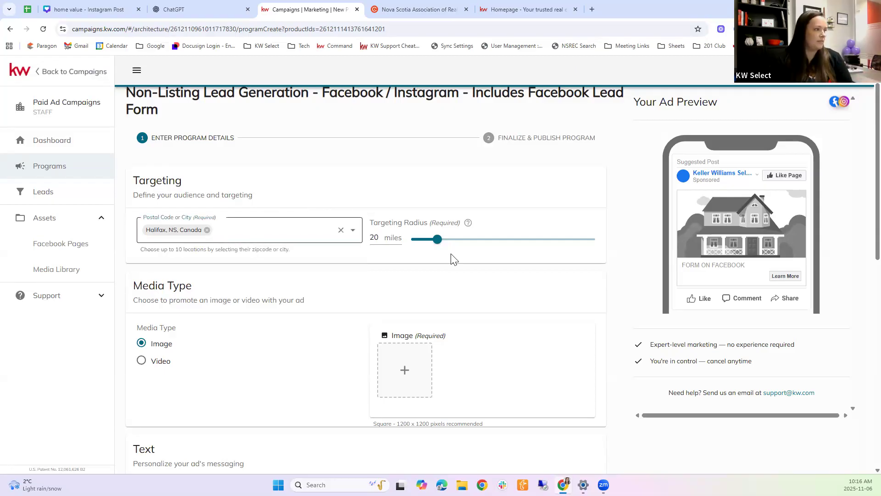
{"action": "left_click_drag", "start_coordinate": [436, 246], "coordinate": [593, 248]}
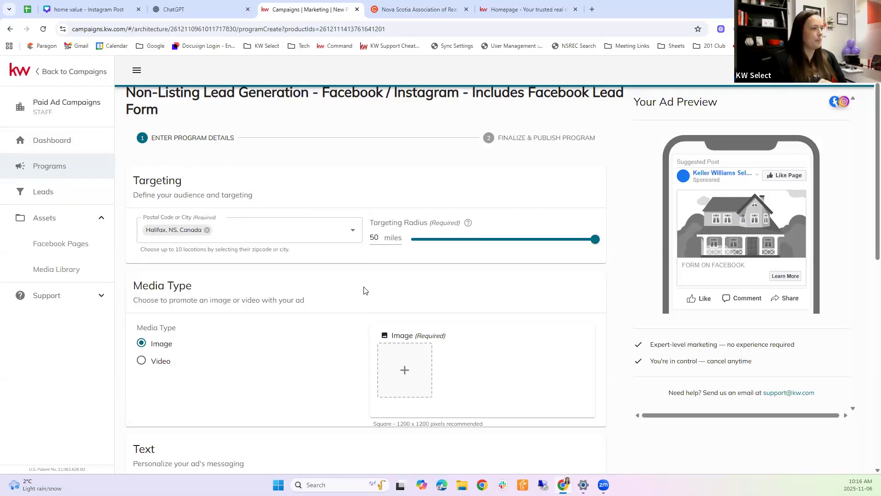
{"action": "scroll", "coordinate": [321, 276], "scroll_direction": "down", "scroll_amount": 1}
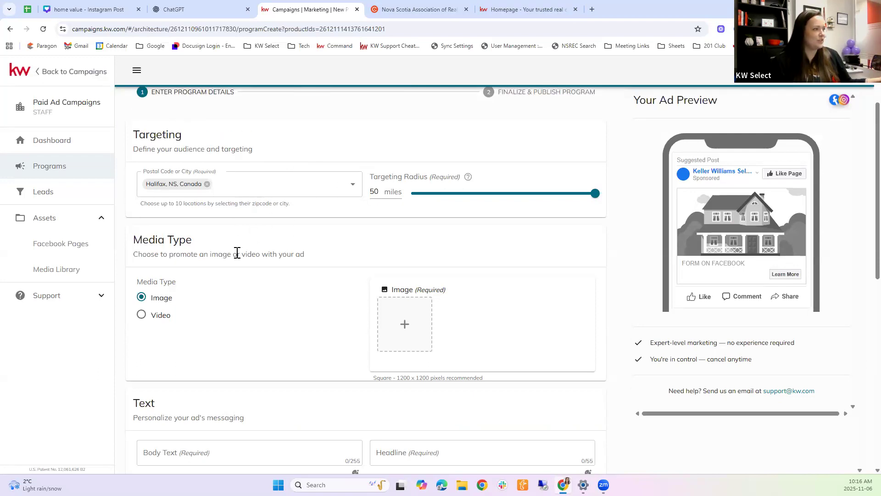
Step: Upload home value (1).png, the 'Homes for Sale in Halifax Under $400K!' graphic, as the ad image
{"action": "left_click", "coordinate": [404, 324]}
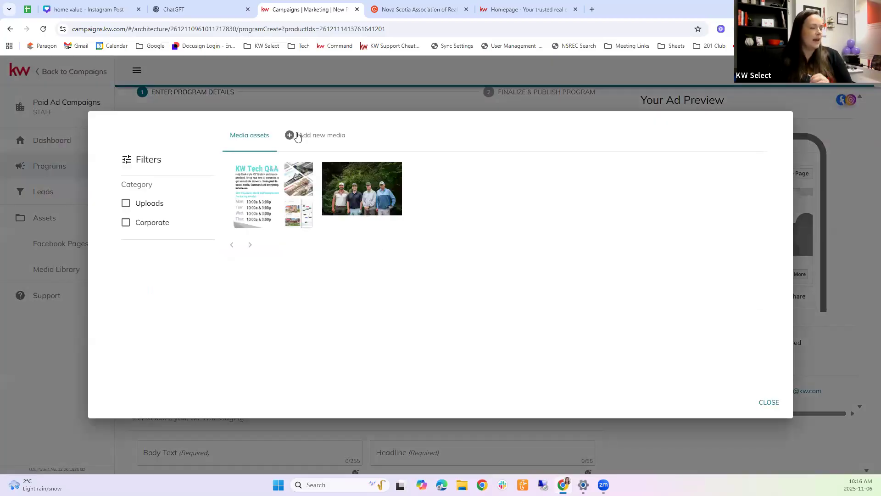
{"action": "left_click", "coordinate": [317, 138]}
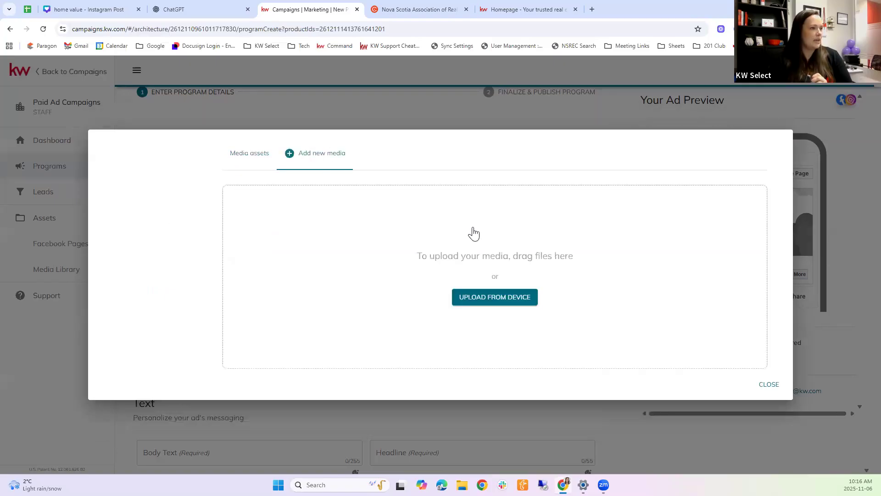
{"action": "left_click", "coordinate": [505, 303]}
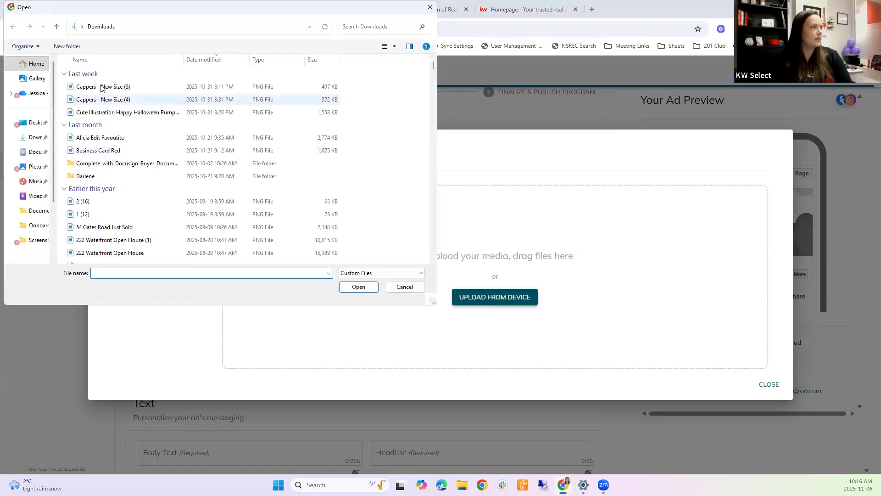
{"action": "double_click", "coordinate": [105, 92]}
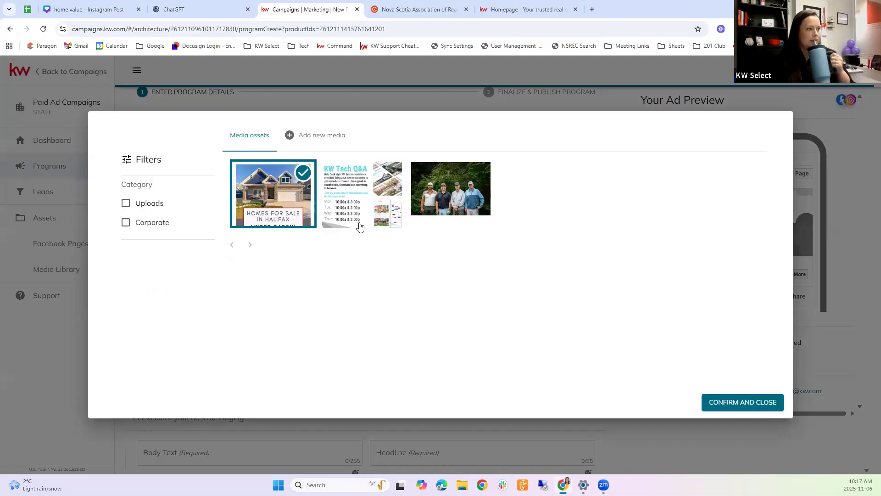
{"action": "left_click", "coordinate": [751, 407]}
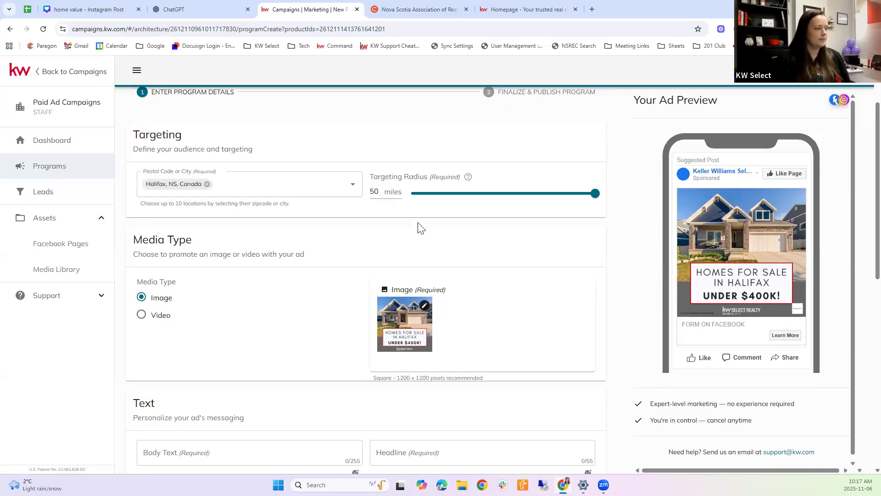
{"action": "scroll", "coordinate": [418, 228], "scroll_direction": "down", "scroll_amount": 3}
Step: Fill the ad's body text with 'Caption at the top' and the headline with 'Headline'
{"action": "left_click", "coordinate": [179, 313]}
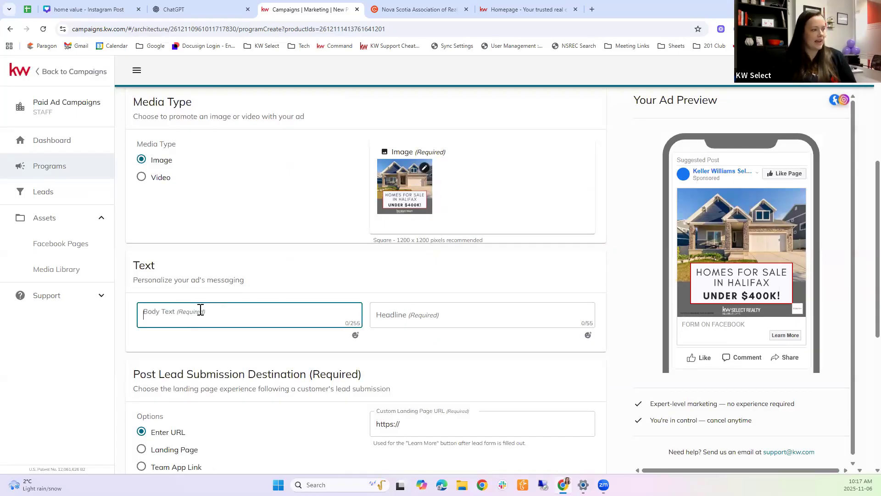
{"action": "left_click", "coordinate": [452, 311]}
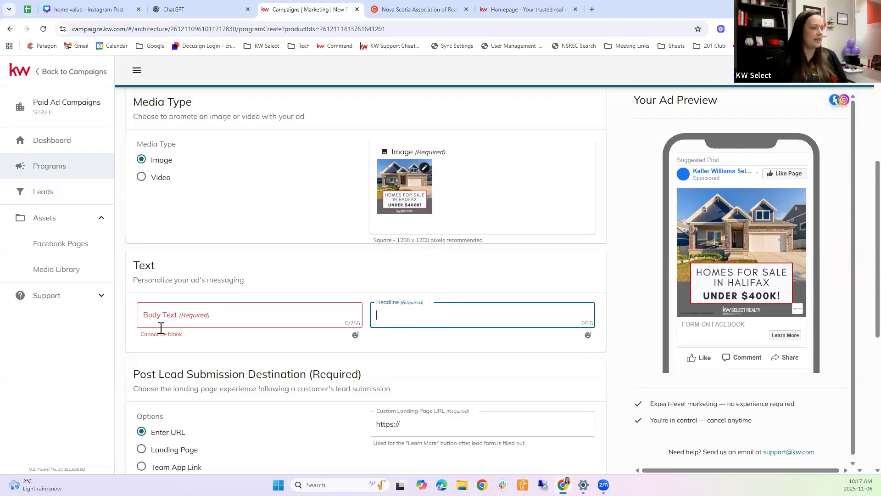
{"action": "key", "text": "shift+Tab"}
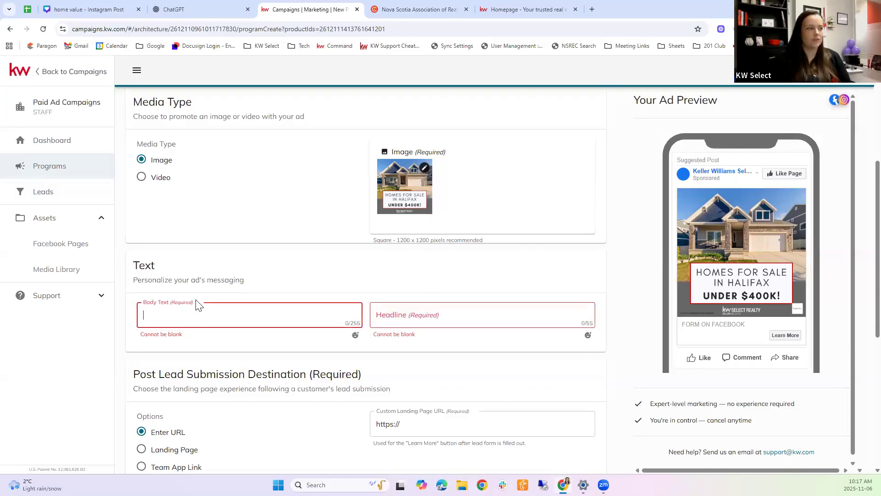
{"action": "type", "text": "Capti"}
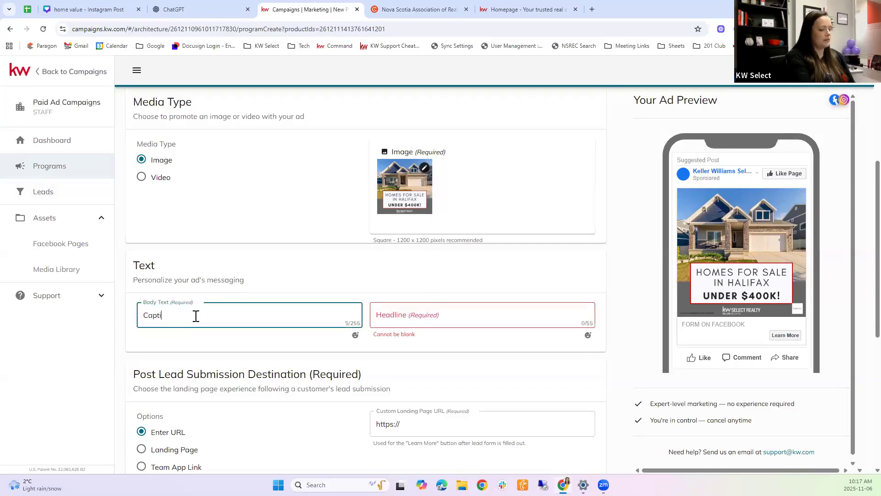
{"action": "type", "text": "on at the top"}
{"action": "key", "text": "Tab"}
{"action": "type", "text": "Headline"}
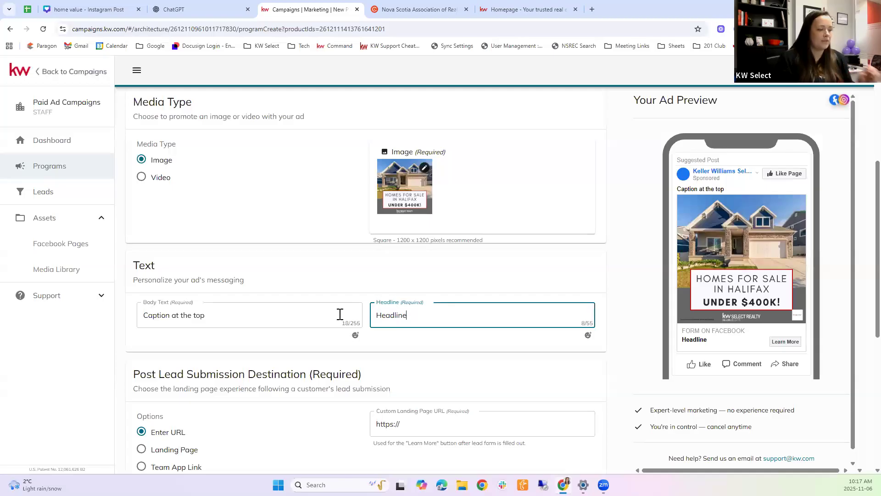
Step: Replace the headline with 'Click Learn More for details!' and select the placeholder body text
{"action": "key", "text": "ctrl+a"}
{"action": "type", "text": "Click Lea"}
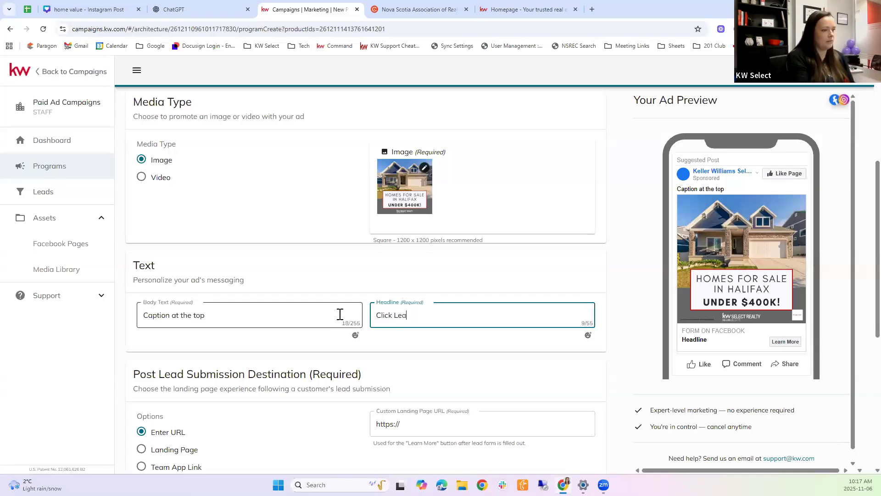
{"action": "type", "text": "rn More for details!"}
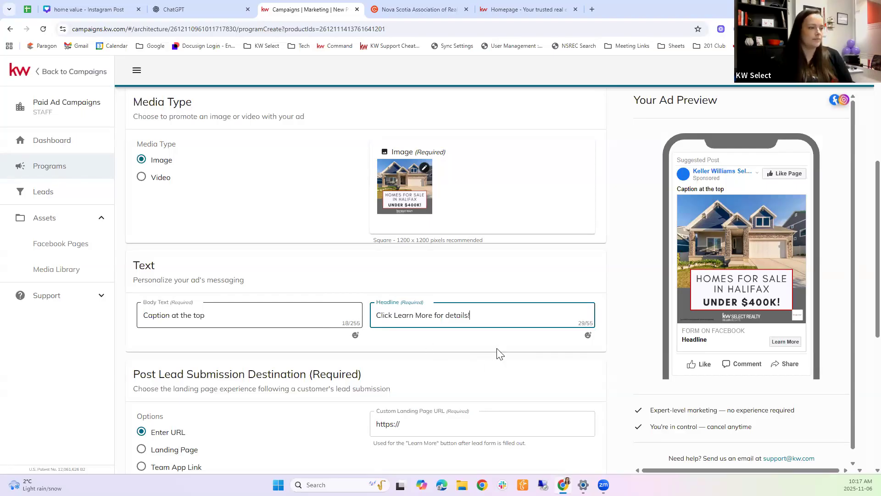
{"action": "left_click", "coordinate": [614, 346]}
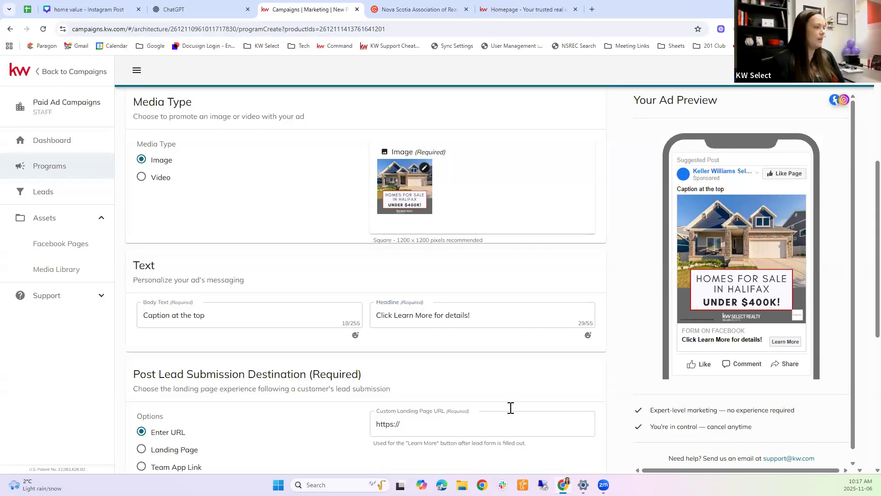
{"action": "left_click_drag", "start_coordinate": [234, 316], "coordinate": [107, 320]}
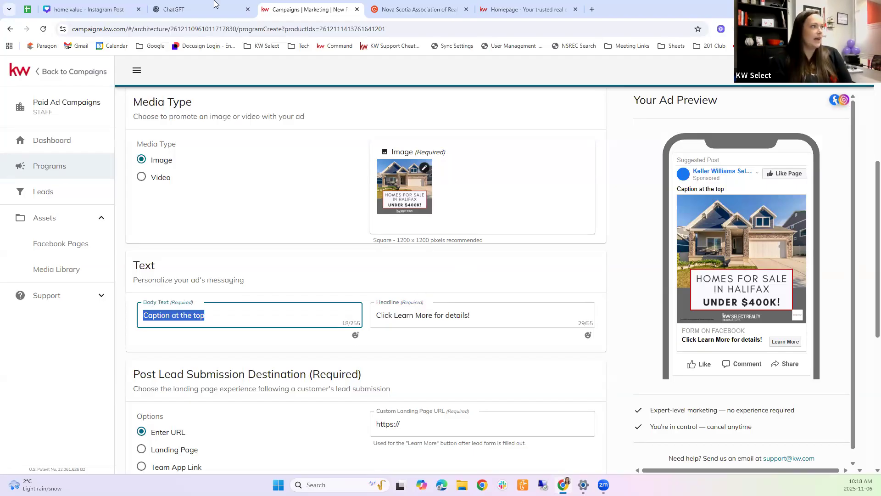
{"action": "left_click", "coordinate": [213, 11]}
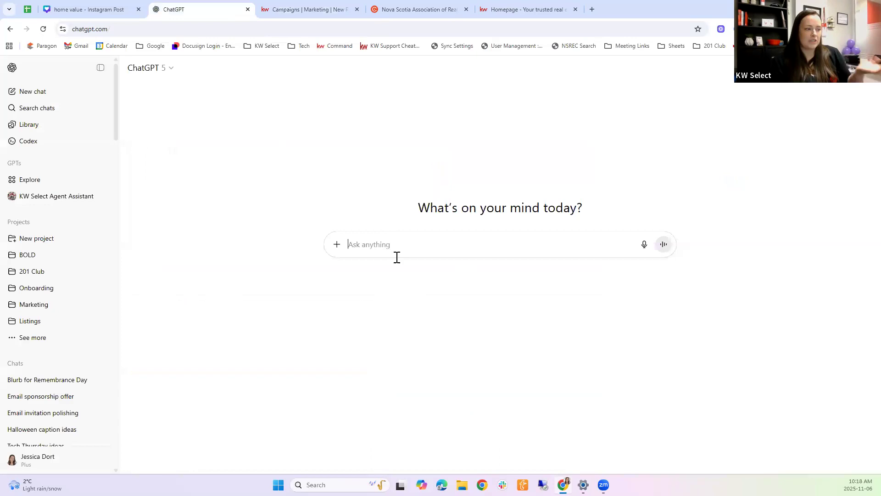
Step: Ask ChatGPT to write a Facebook post caption advertising Halifax houses under $400k
{"action": "left_click", "coordinate": [383, 244]}
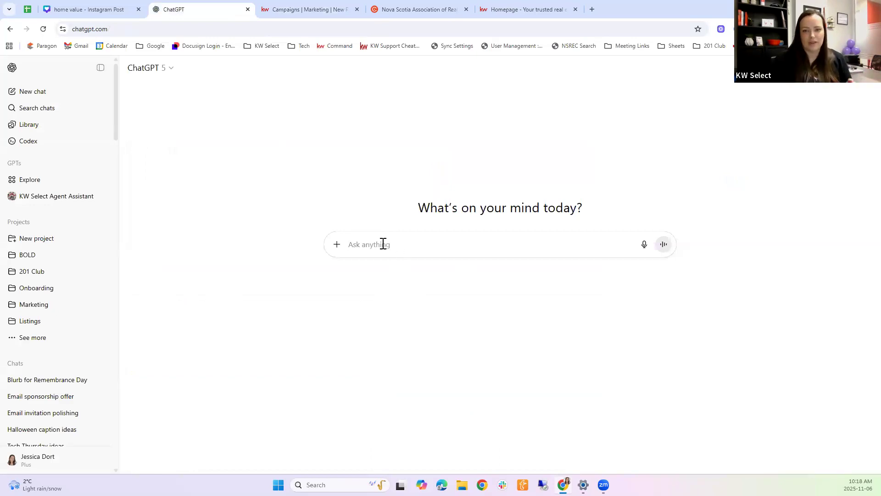
{"action": "type", "text": "Write me a caption for a"}
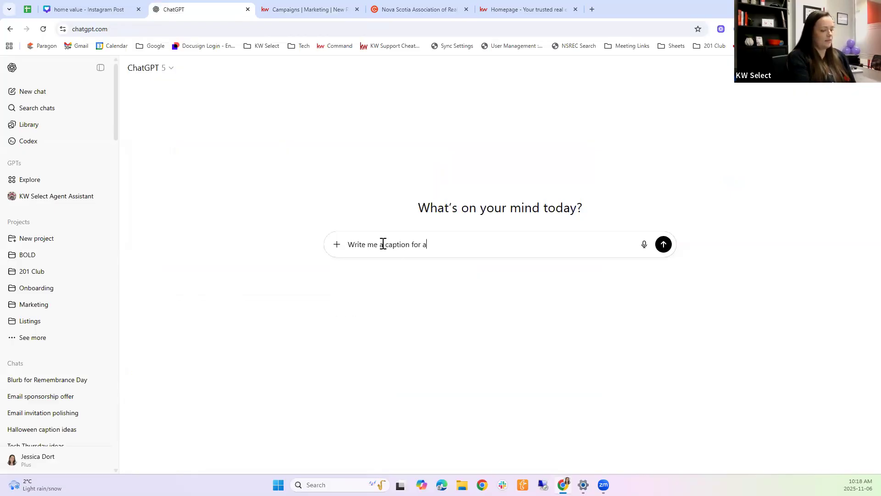
{"action": "type", "text": " facebook post advertising houses for sale under $40"}
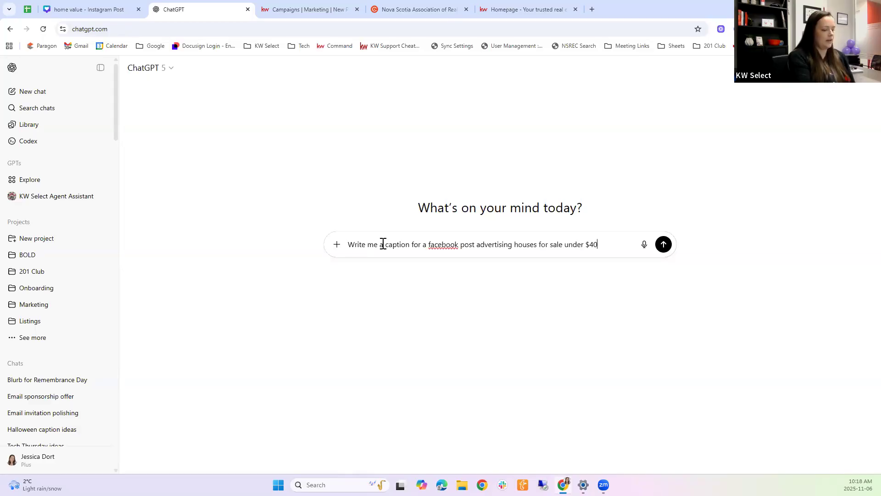
{"action": "type", "text": "ax"}
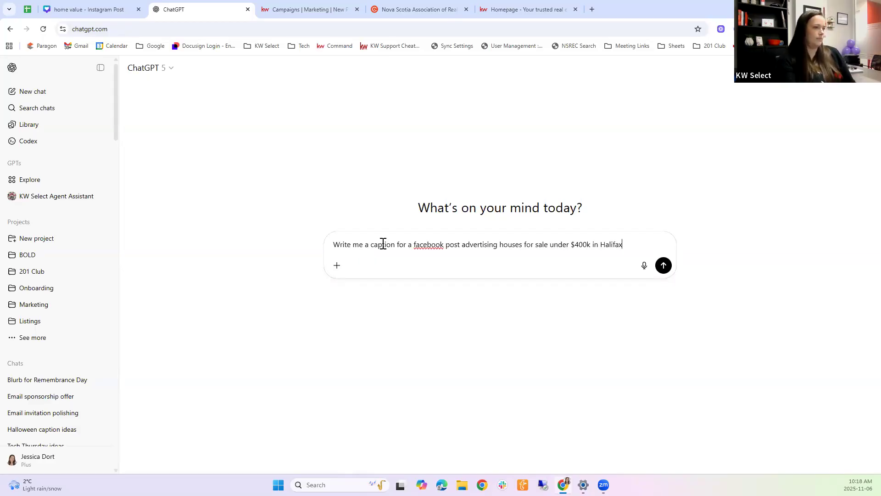
{"action": "key", "text": "Return"}
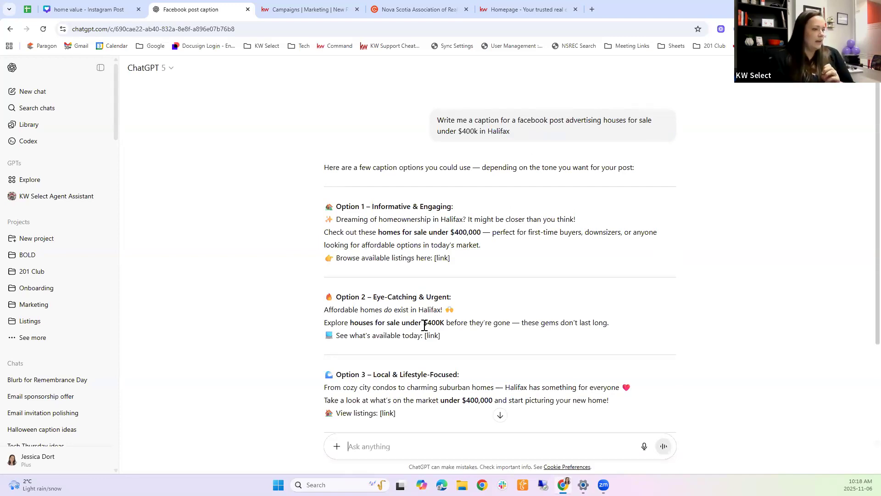
Step: Select and copy the first two lines of ChatGPT's Option 2 caption
{"action": "left_click_drag", "start_coordinate": [445, 337], "coordinate": [328, 309]}
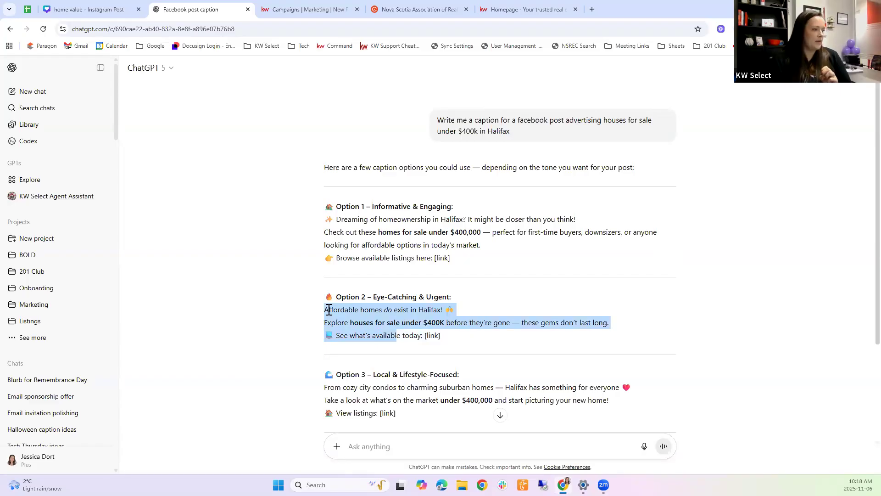
{"action": "left_click", "coordinate": [325, 309]}
{"action": "left_click_drag", "start_coordinate": [398, 329], "coordinate": [445, 323]}
{"action": "left_click_drag", "start_coordinate": [540, 336], "coordinate": [611, 330]}
{"action": "key", "text": "ctrl+c"}
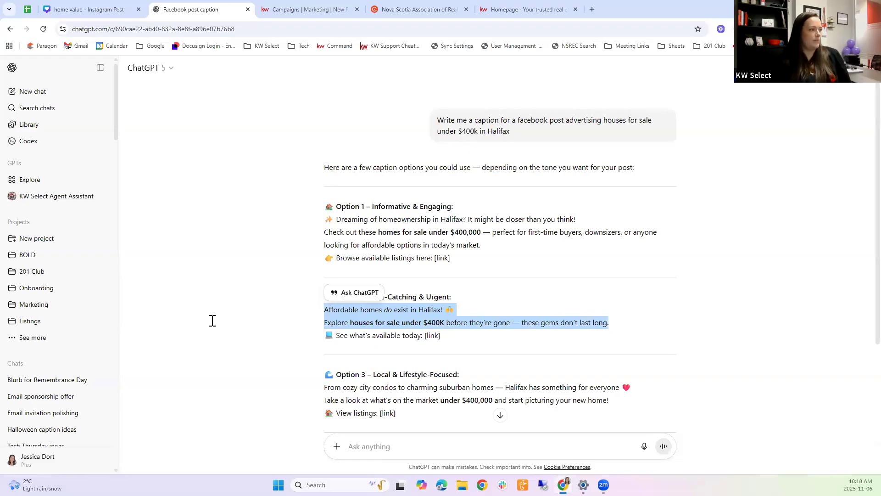
{"action": "key", "text": "ctrl+Tab"}
Step: Replace the ad's body text with the pasted 'Affordable homes do exist in Halifax!' caption, removing the extra line
{"action": "left_click", "coordinate": [137, 314]}
{"action": "key", "text": "ctrl+a"}
{"action": "key", "text": "ctrl+v"}
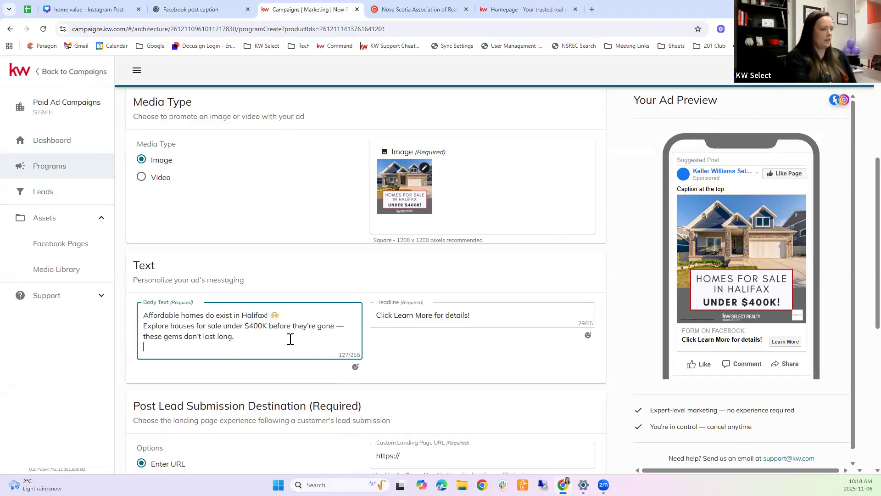
{"action": "key", "text": "Return"}
{"action": "type", "text": "C"}
{"action": "type", "text": "likck"}
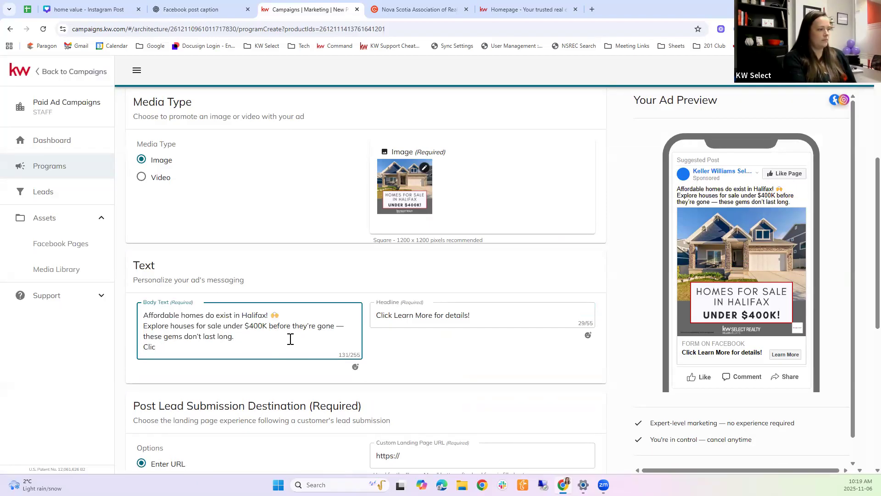
{"action": "key", "text": "BackSpace"}
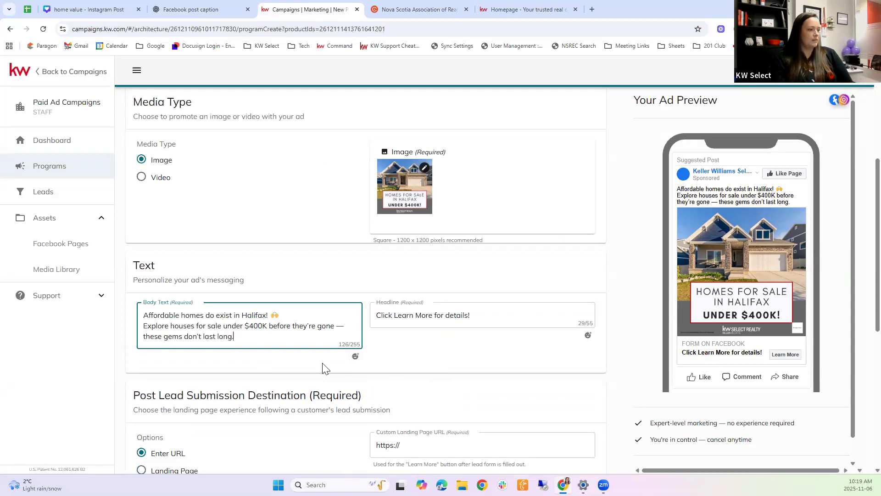
{"action": "left_click", "coordinate": [468, 356]}
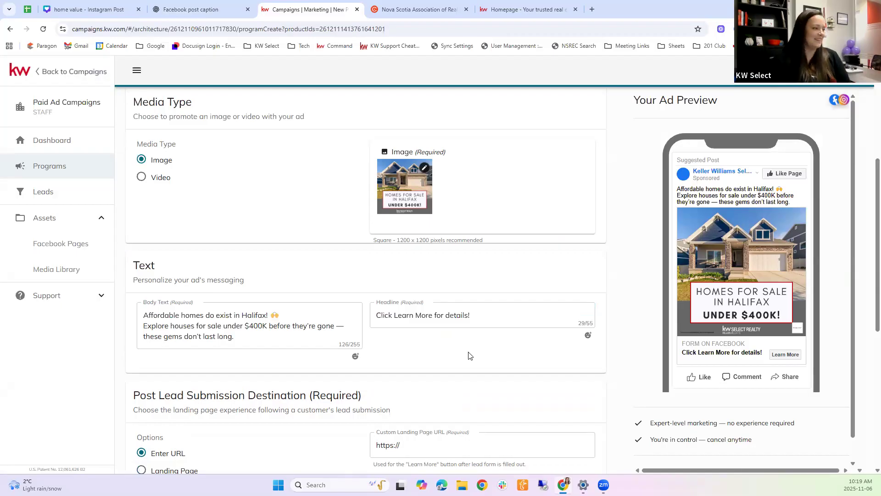
{"action": "scroll", "coordinate": [465, 372], "scroll_direction": "down", "scroll_amount": 2}
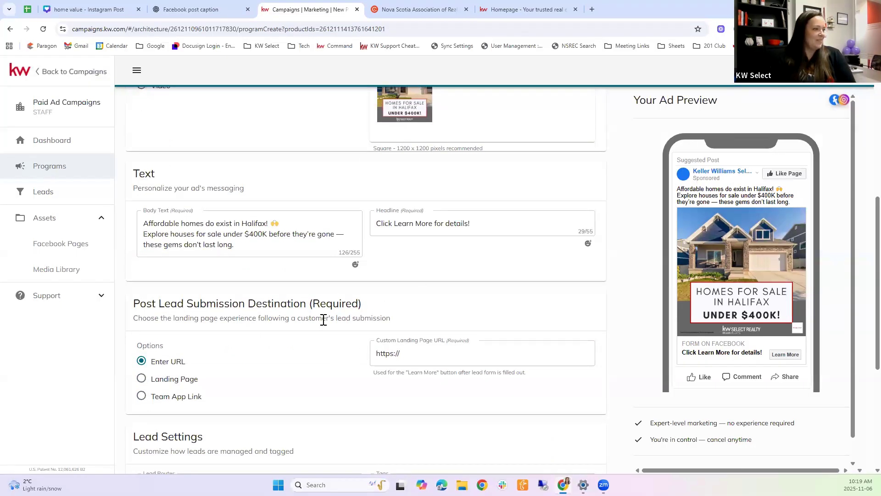
{"action": "scroll", "coordinate": [391, 316], "scroll_direction": "down", "scroll_amount": 1}
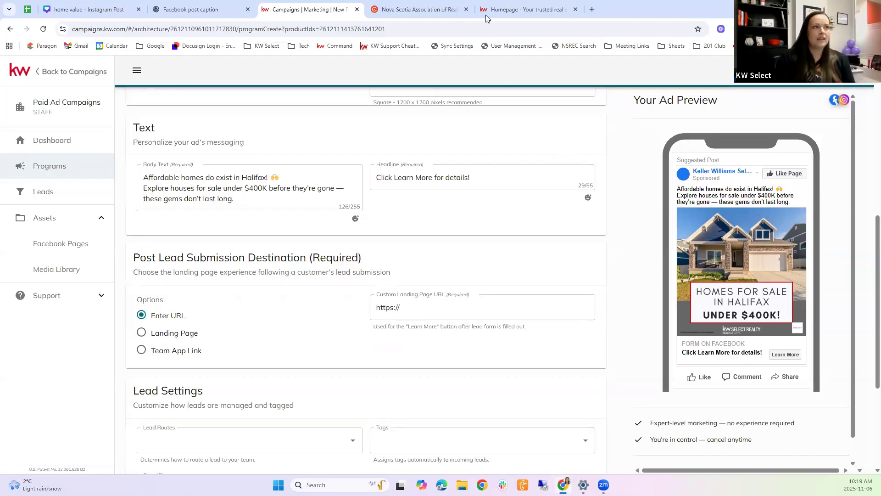
{"action": "left_click", "coordinate": [522, 9]}
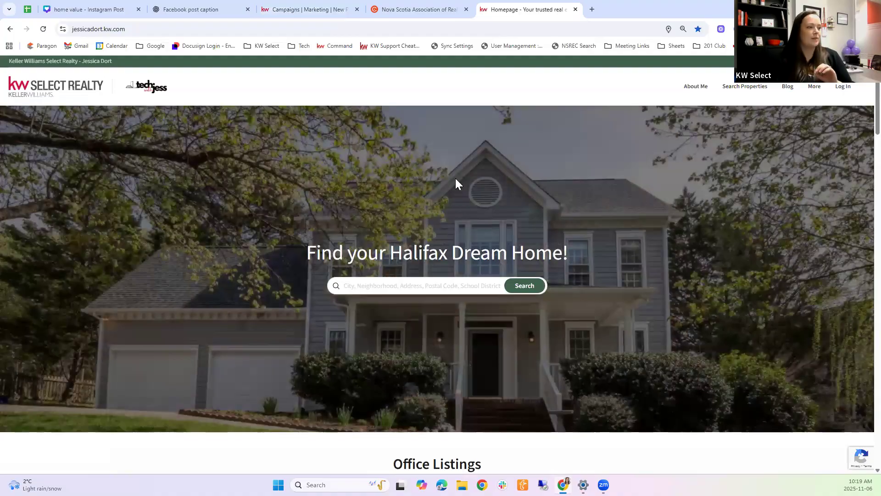
Step: Search the agent site for 'halifax' and pick the Halifax, NS, CAN suggestion
{"action": "left_click", "coordinate": [419, 285]}
{"action": "type", "text": "halifax"}
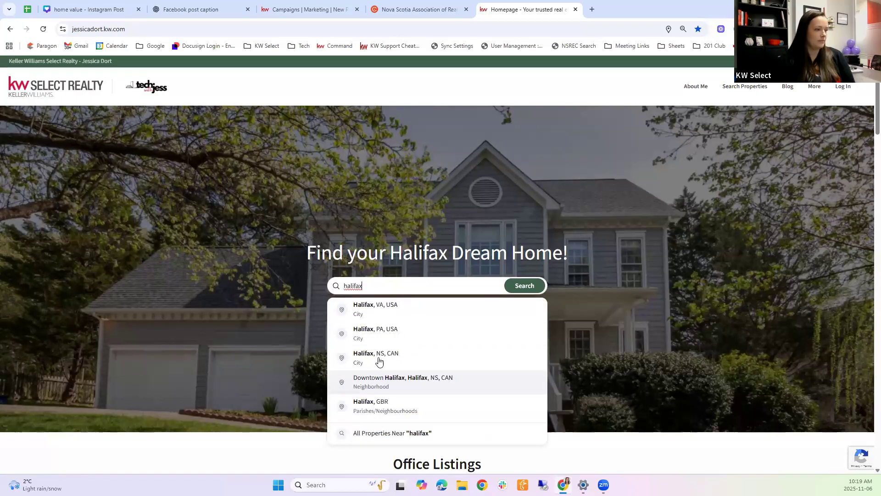
{"action": "left_click", "coordinate": [384, 353]}
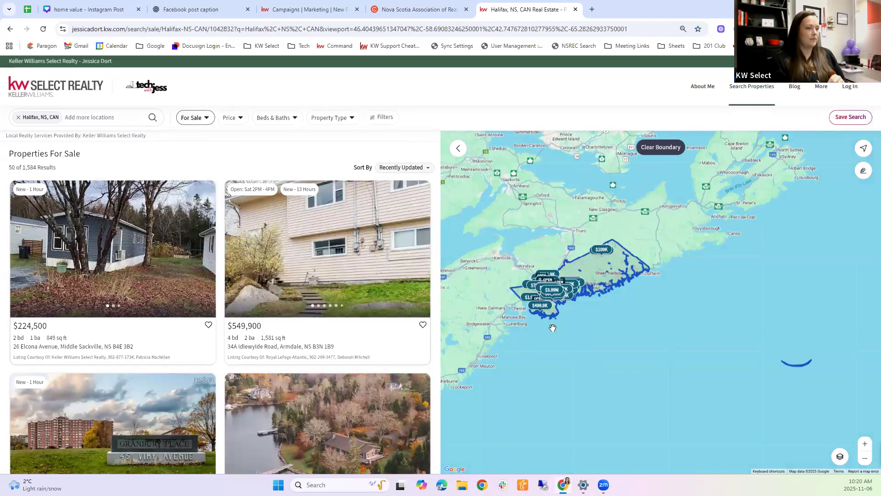
Step: Zoom and pan the listing map to frame the Halifax harbour area, leaving 1,460 results
{"action": "scroll", "coordinate": [552, 328], "scroll_direction": "up", "scroll_amount": 1}
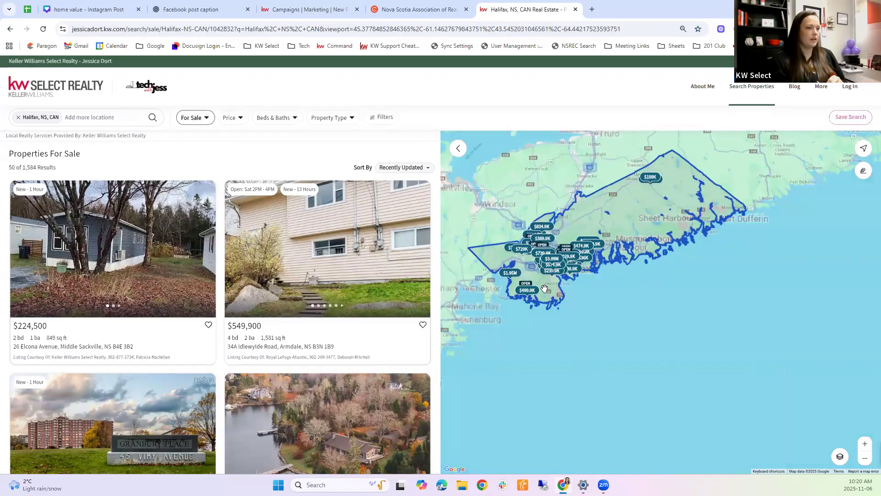
{"action": "scroll", "coordinate": [544, 288], "scroll_direction": "up", "scroll_amount": 1}
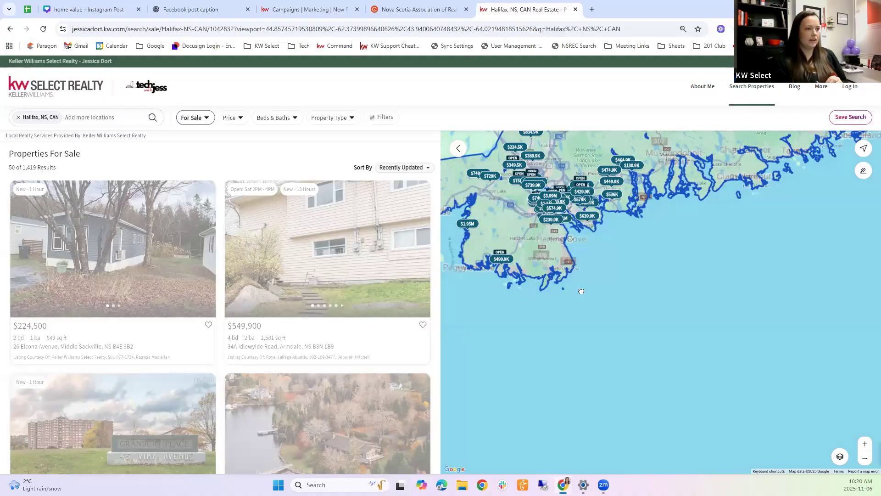
{"action": "left_click_drag", "start_coordinate": [605, 302], "coordinate": [712, 397]}
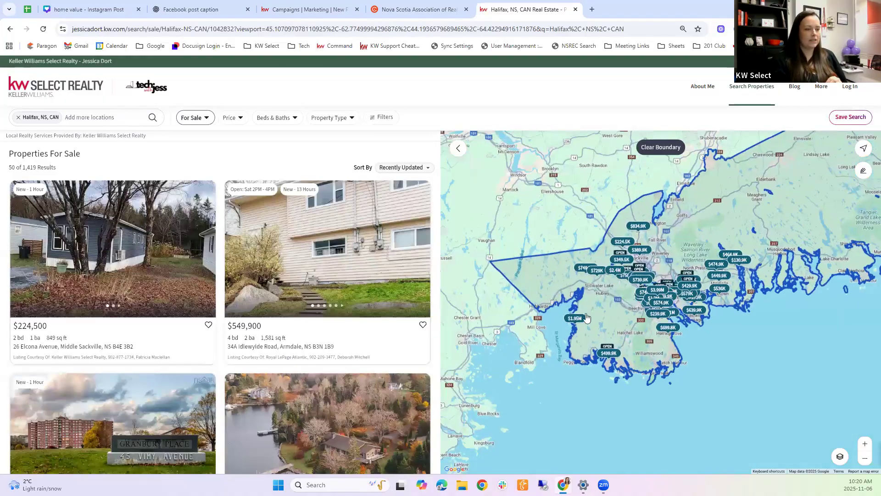
{"action": "scroll", "coordinate": [587, 313], "scroll_direction": "up", "scroll_amount": 2}
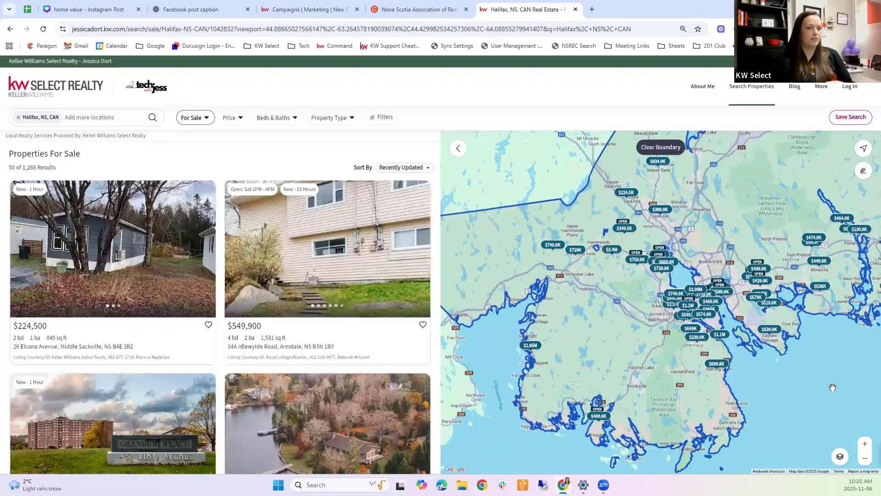
{"action": "mouse_move", "coordinate": [751, 228]}
{"action": "left_mouse_down"}
{"action": "mouse_move", "coordinate": [748, 247]}
{"action": "mouse_move", "coordinate": [762, 220]}
{"action": "left_mouse_up"}
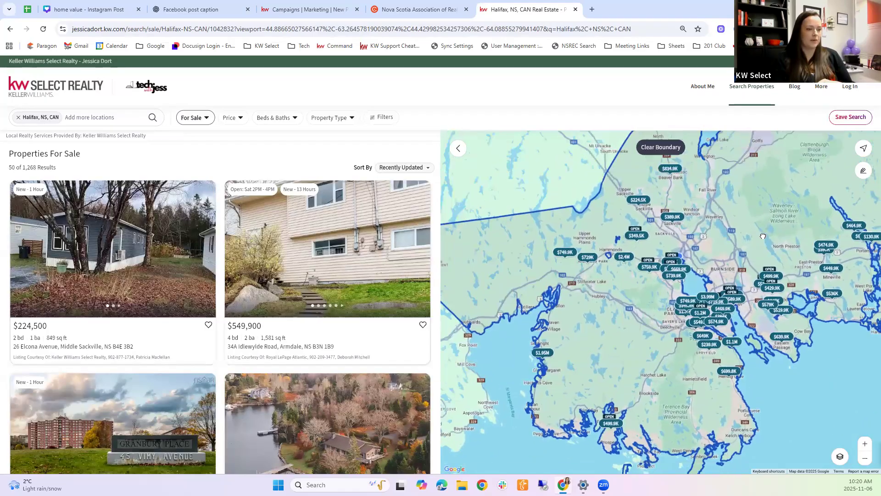
{"action": "scroll", "coordinate": [672, 247], "scroll_direction": "up", "scroll_amount": 1}
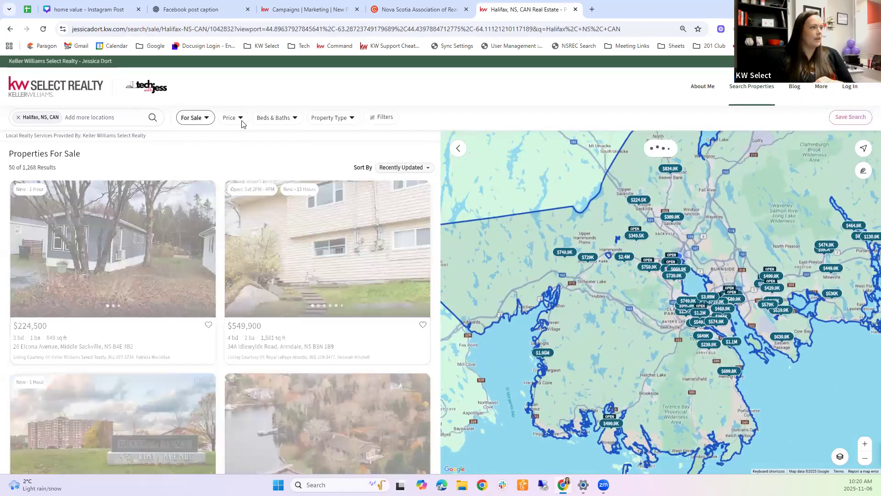
{"action": "scroll", "coordinate": [506, 180], "scroll_direction": "down", "scroll_amount": 2}
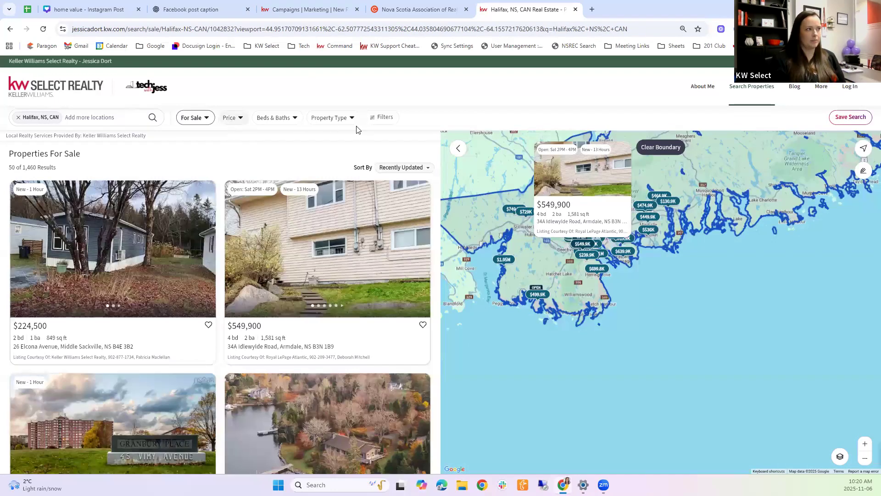
Step: Set the price filter's No Max to 400000, narrowing Halifax listings to 364 results
{"action": "left_click", "coordinate": [233, 119]}
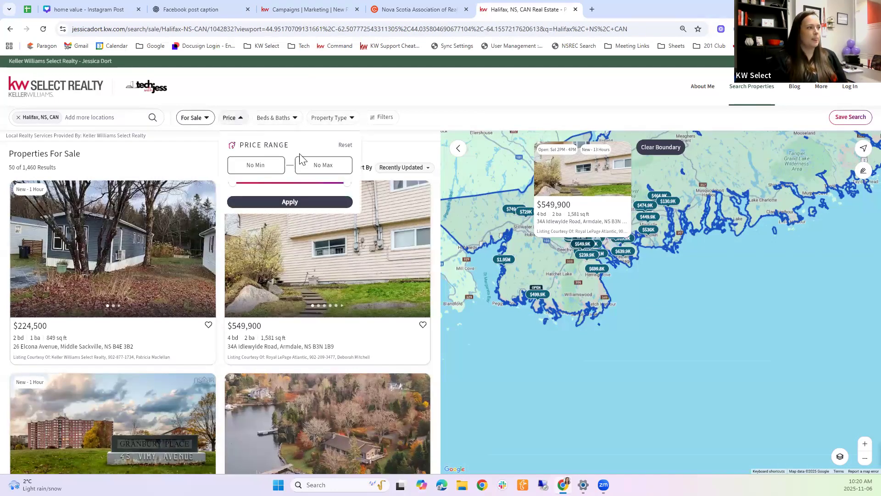
{"action": "left_click", "coordinate": [303, 163]}
{"action": "type", "text": "40000"}
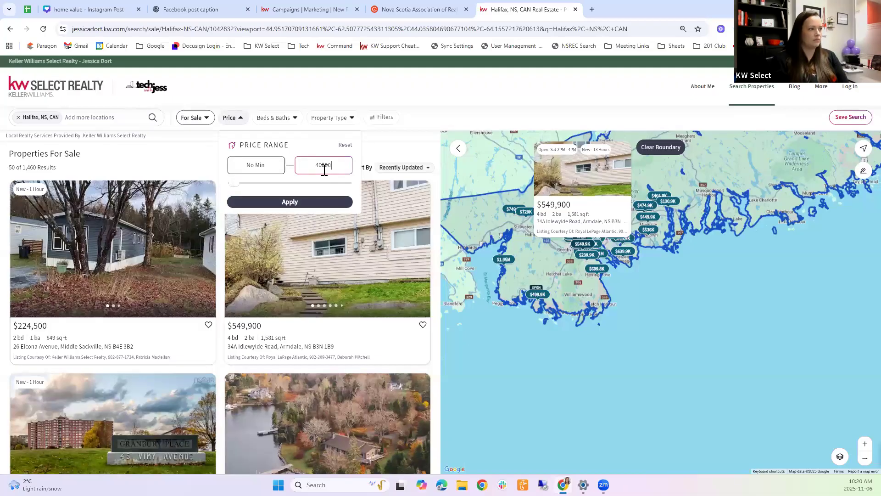
{"action": "type", "text": "0"}
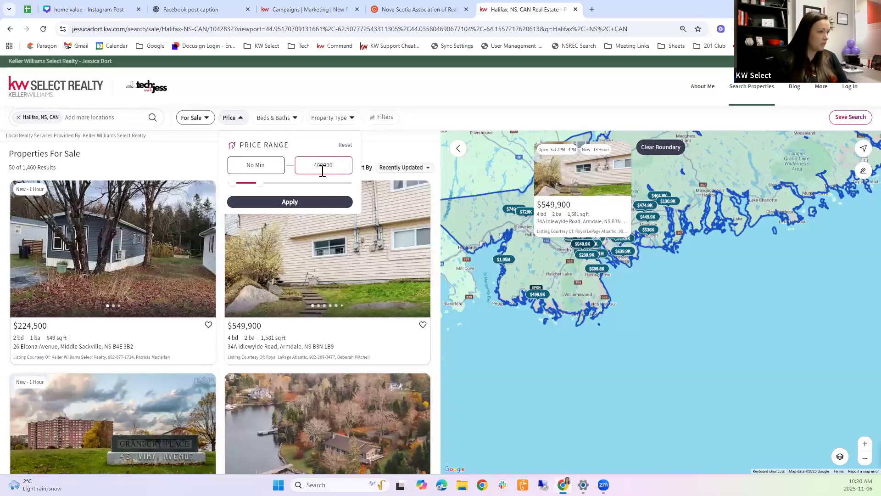
{"action": "left_click", "coordinate": [323, 202]}
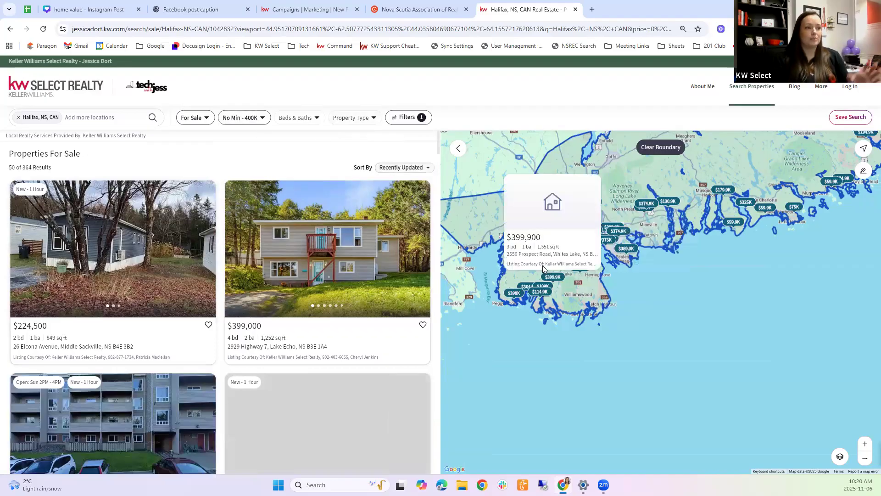
{"action": "left_click", "coordinate": [420, 120]}
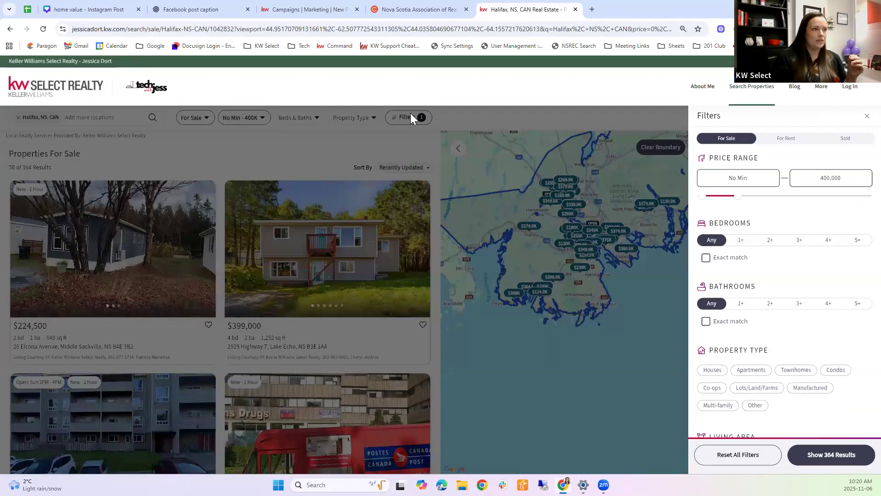
Step: Limit the property type to Houses only, showing 47 Halifax results under $400K
{"action": "left_click", "coordinate": [712, 371]}
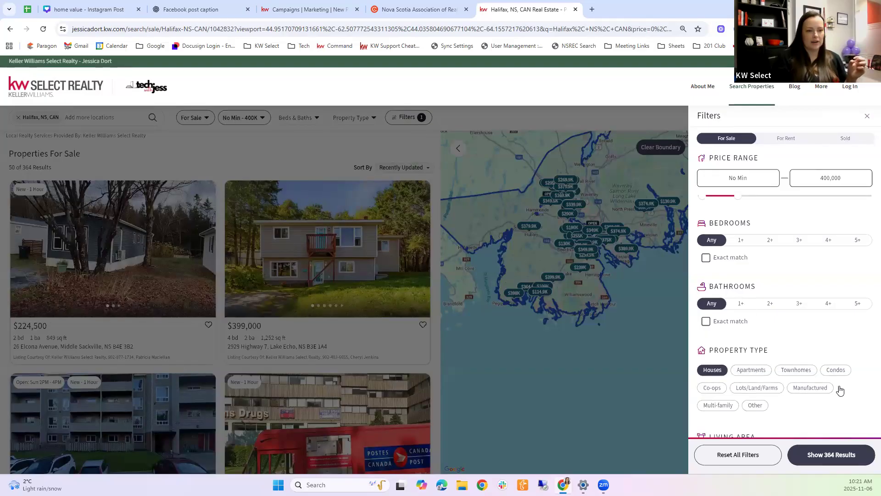
{"action": "left_click", "coordinate": [836, 370]}
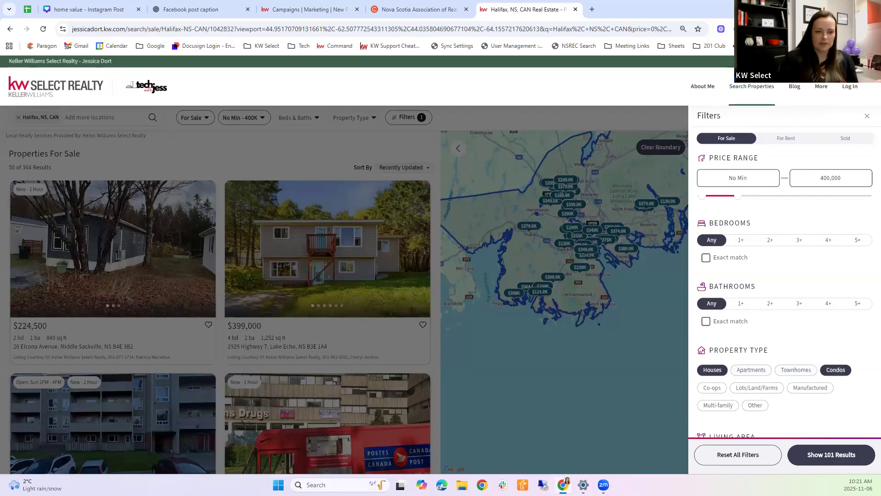
{"action": "left_click", "coordinate": [836, 370]}
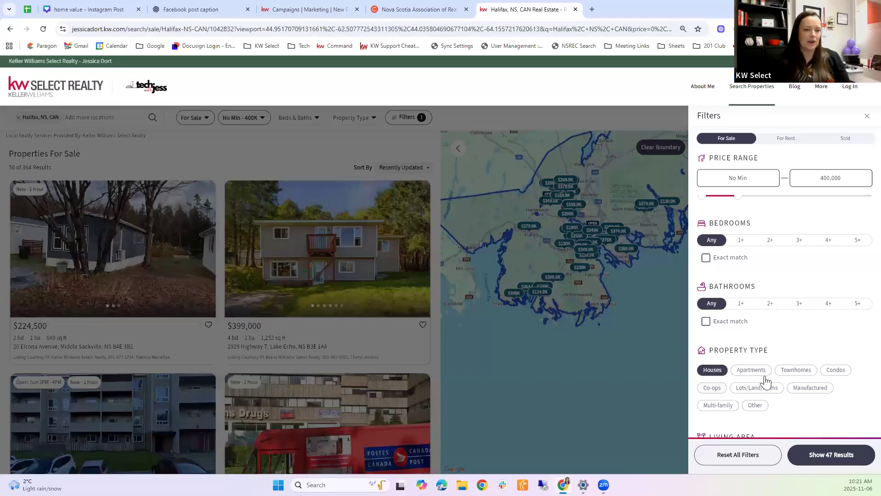
{"action": "left_click", "coordinate": [823, 392]}
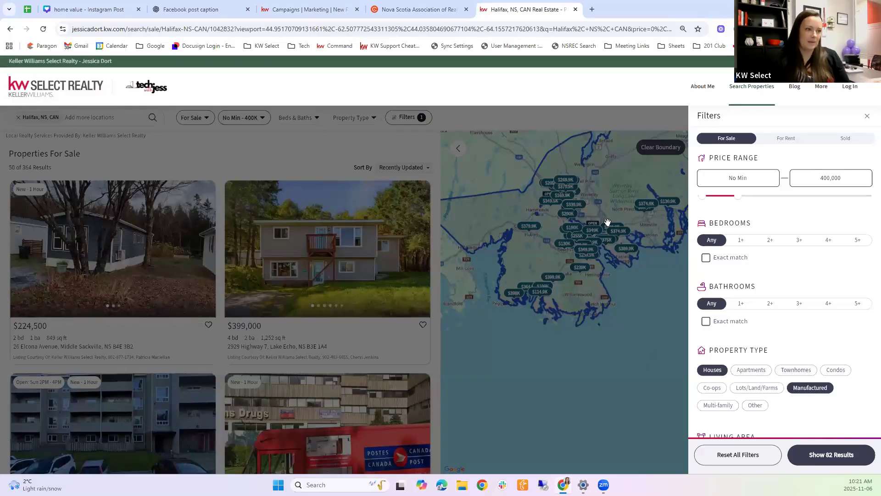
{"action": "left_click", "coordinate": [806, 393]}
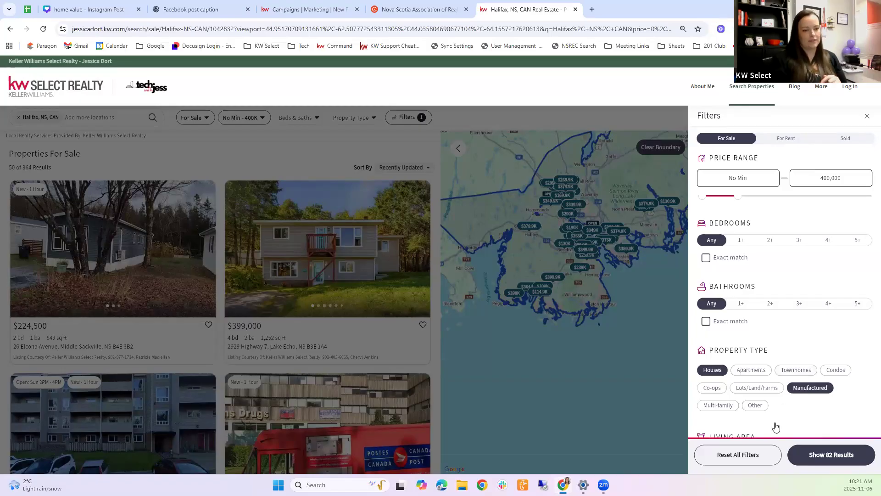
{"action": "left_click", "coordinate": [835, 457]}
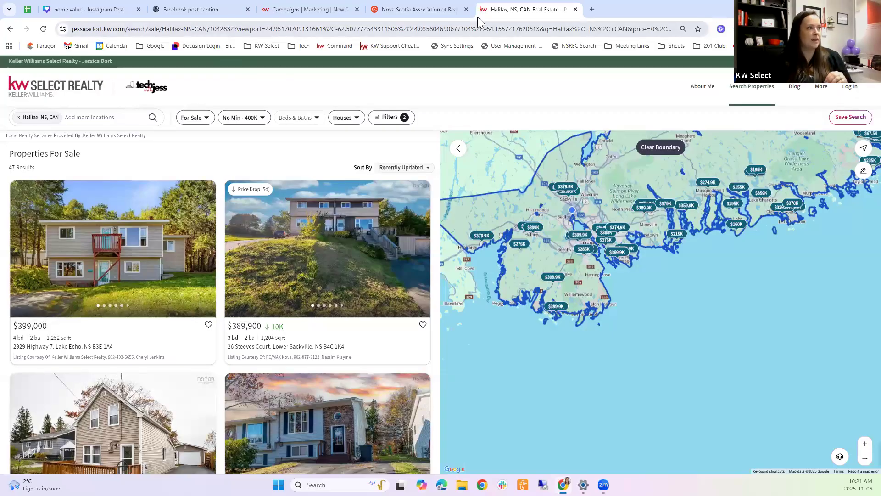
{"action": "left_click", "coordinate": [381, 30]}
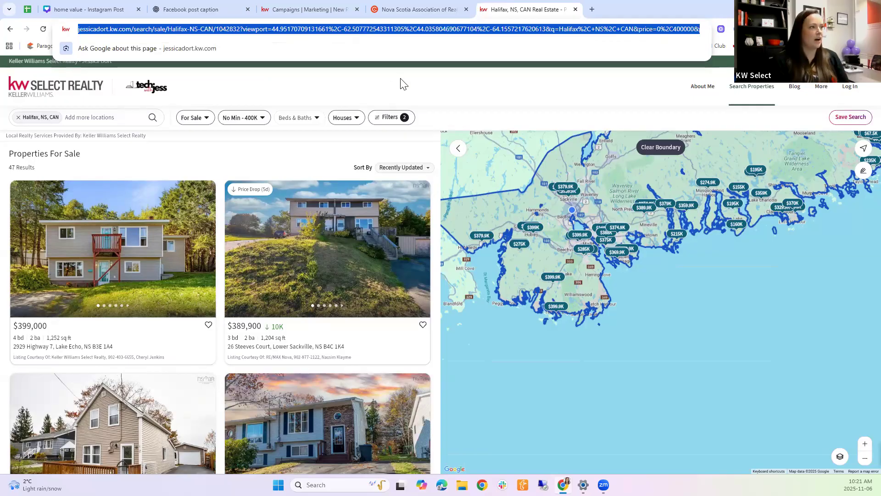
{"action": "left_click", "coordinate": [350, 29]}
{"action": "left_click", "coordinate": [439, 74]}
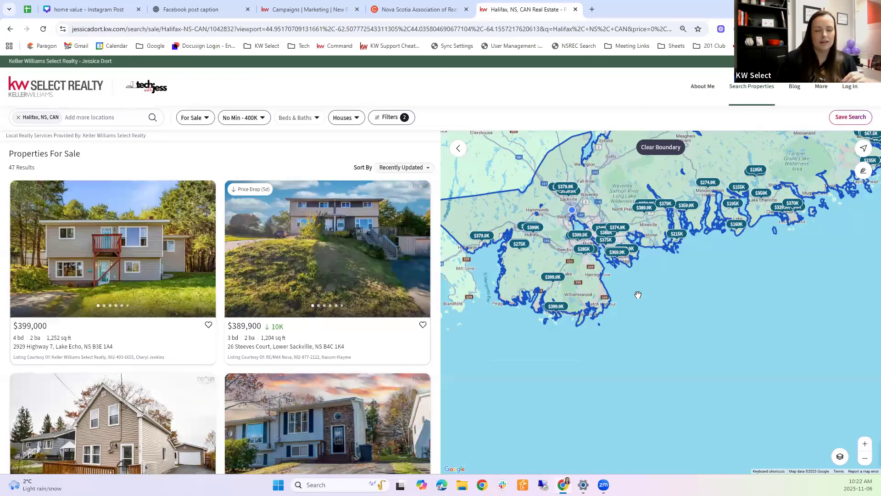
{"action": "left_click", "coordinate": [419, 29]}
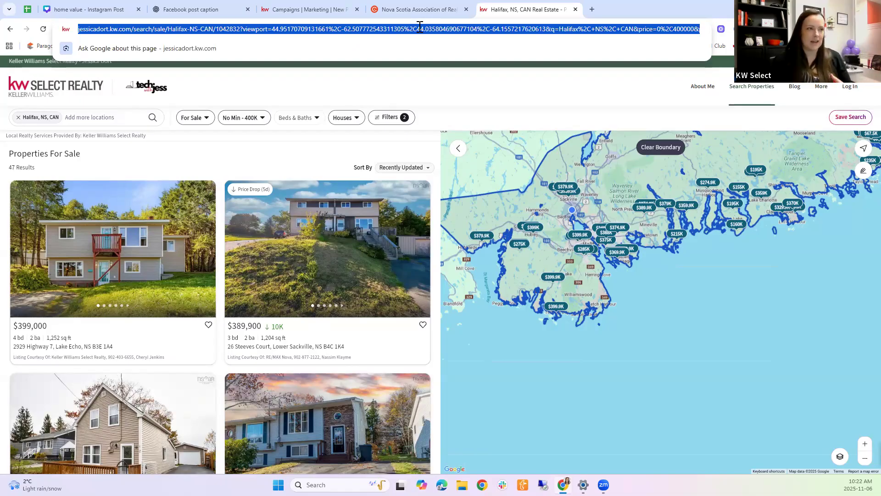
{"action": "left_click", "coordinate": [397, 90]}
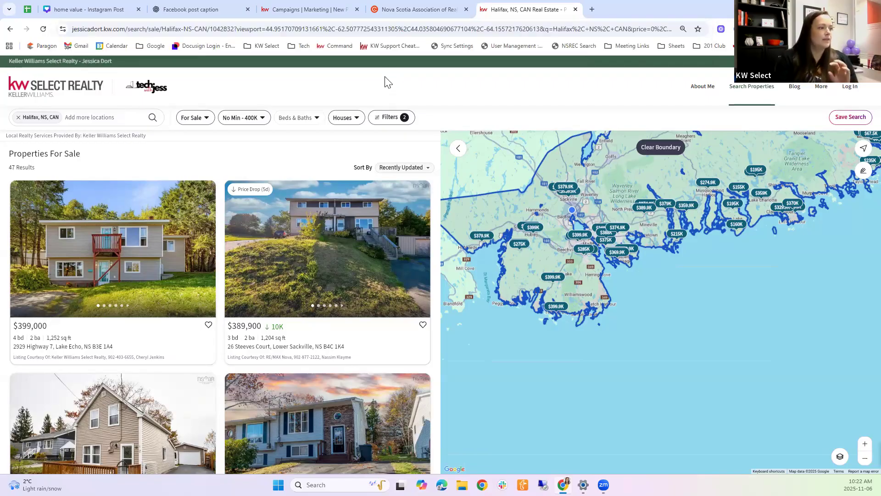
{"action": "left_click", "coordinate": [389, 118]}
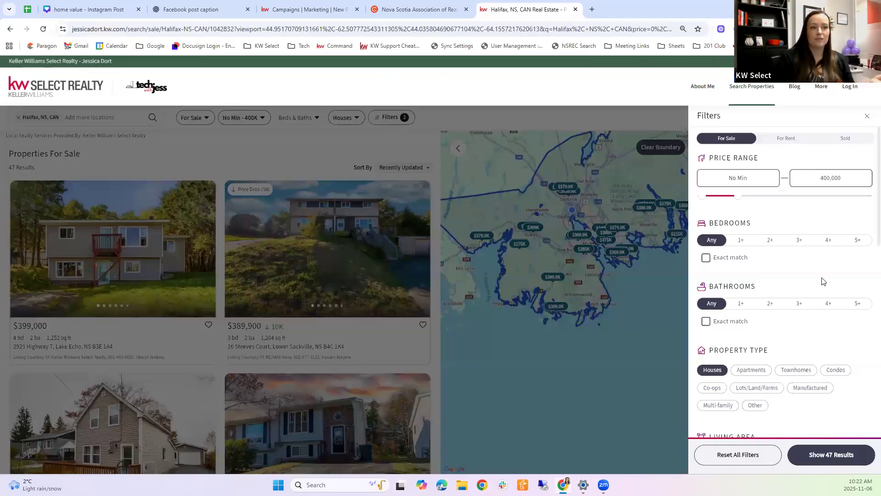
{"action": "scroll", "coordinate": [826, 276], "scroll_direction": "down", "scroll_amount": 10}
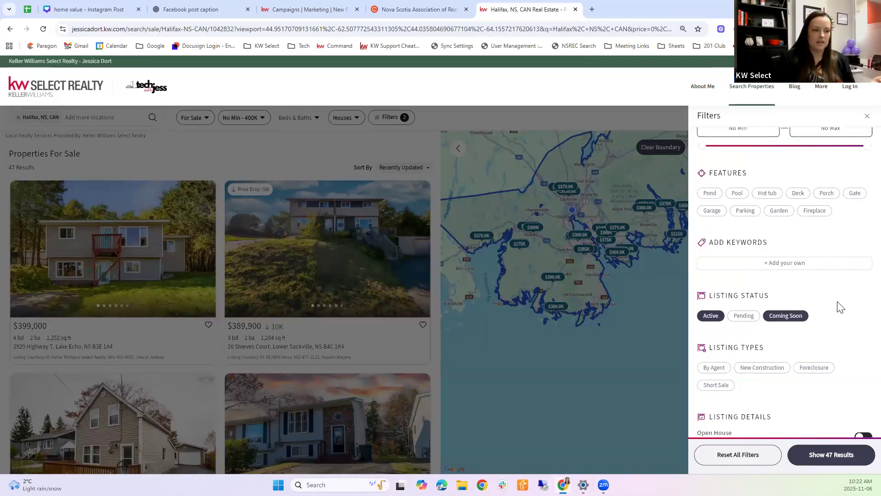
{"action": "scroll", "coordinate": [839, 306], "scroll_direction": "down", "scroll_amount": 1}
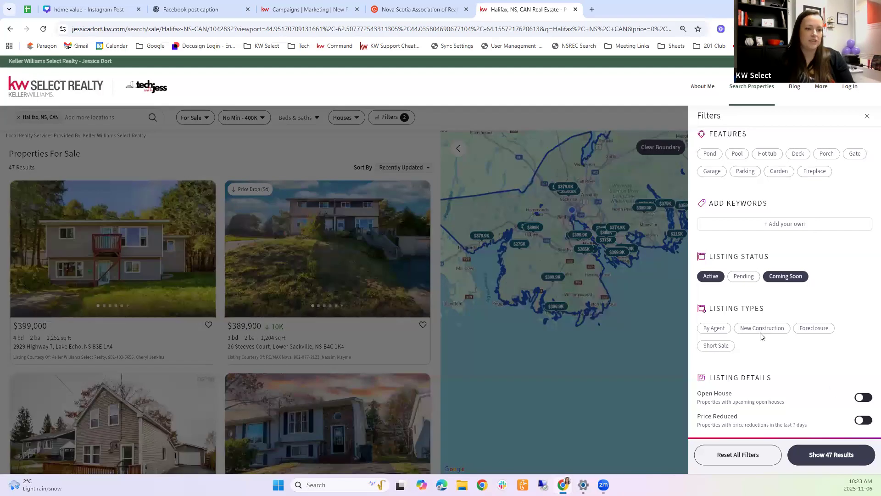
{"action": "scroll", "coordinate": [780, 206], "scroll_direction": "up", "scroll_amount": 10}
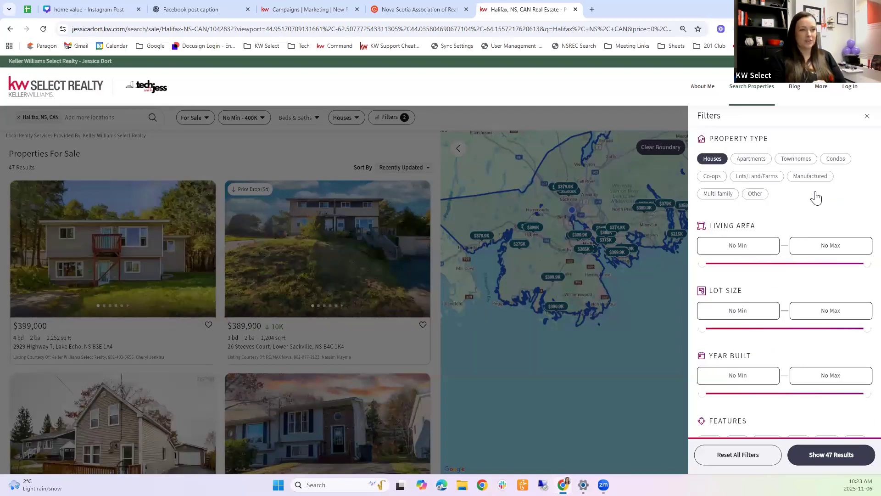
{"action": "scroll", "coordinate": [707, 259], "scroll_direction": "up", "scroll_amount": 1}
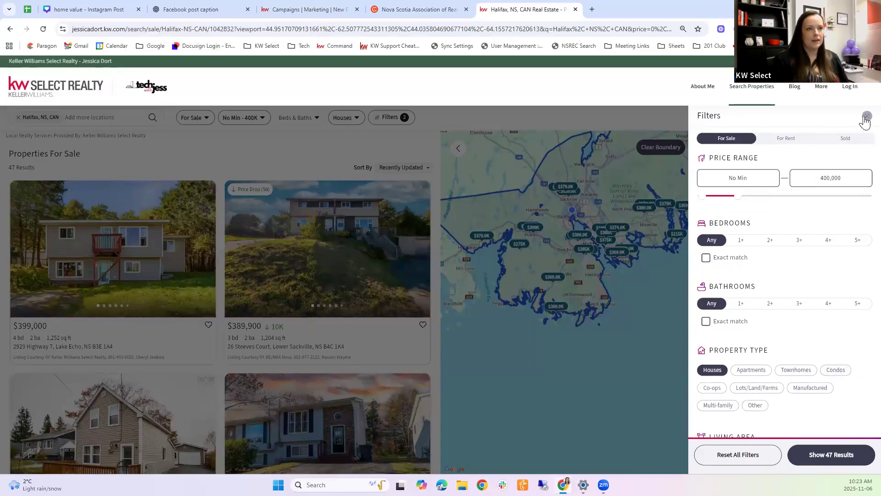
{"action": "left_click", "coordinate": [14, 176]}
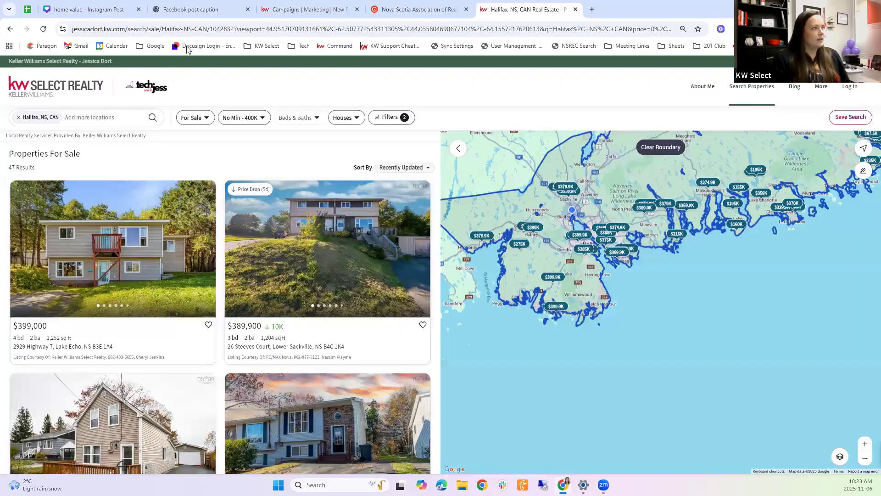
Step: Copy the Halifax houses-under-$400K search page's URL from the address bar
{"action": "left_click", "coordinate": [175, 29]}
{"action": "left_click", "coordinate": [228, 63]}
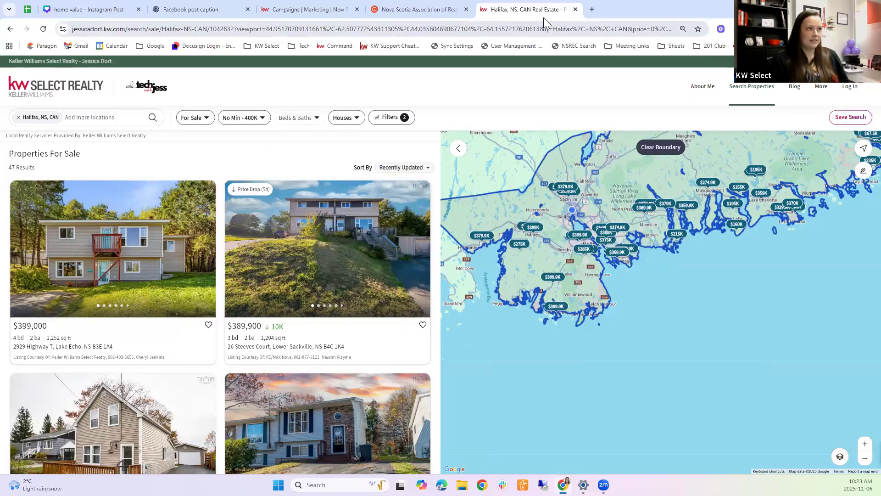
{"action": "left_click", "coordinate": [302, 31]}
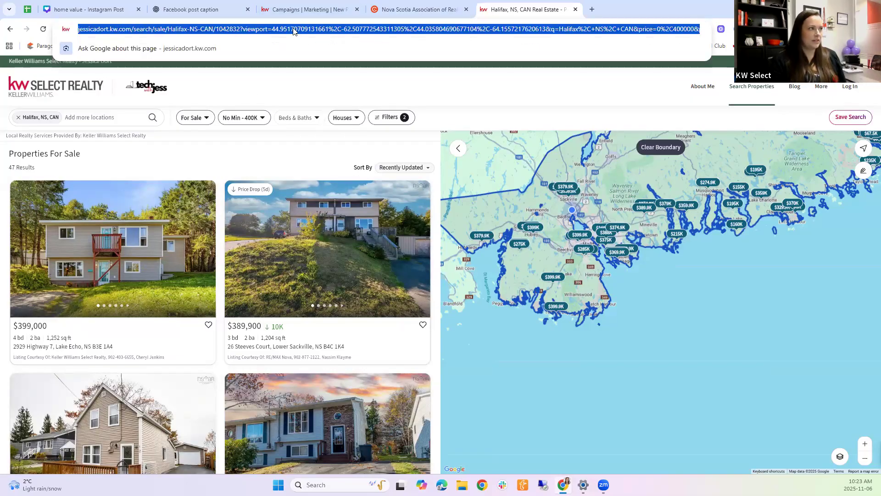
{"action": "right_click", "coordinate": [294, 32]}
{"action": "left_click", "coordinate": [329, 114]}
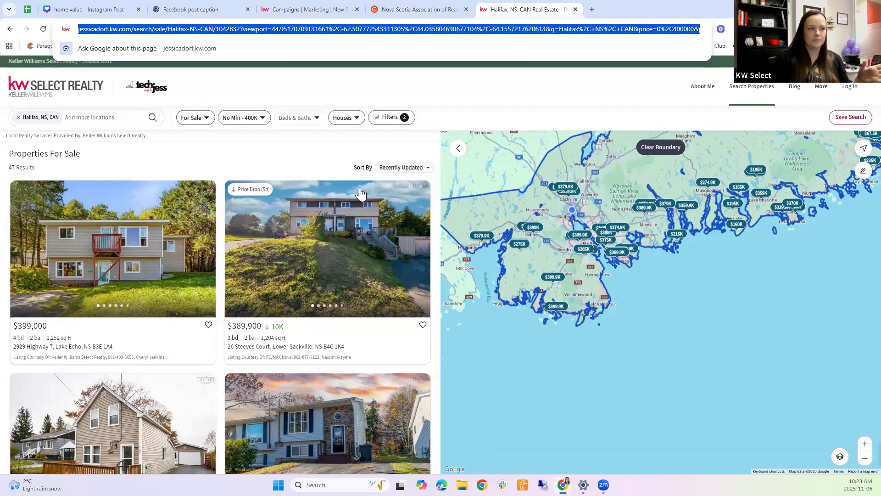
Step: Pan the map to recentre on Halifax, trimming the search to 45 houses
{"action": "left_click_drag", "start_coordinate": [662, 297], "coordinate": [705, 337]}
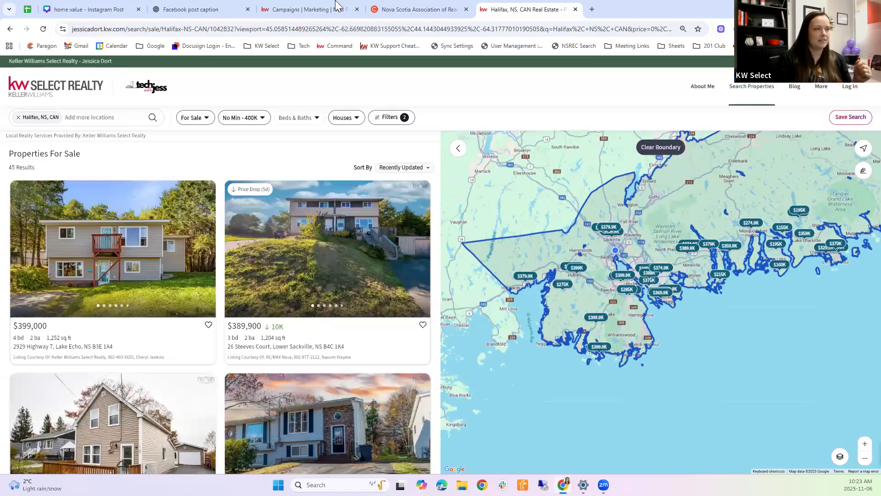
{"action": "left_click", "coordinate": [377, 29]}
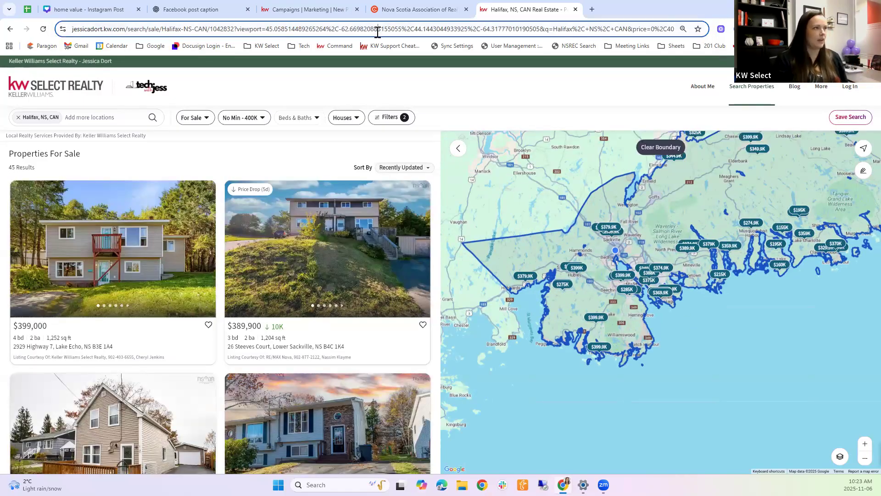
{"action": "left_click", "coordinate": [753, 326]}
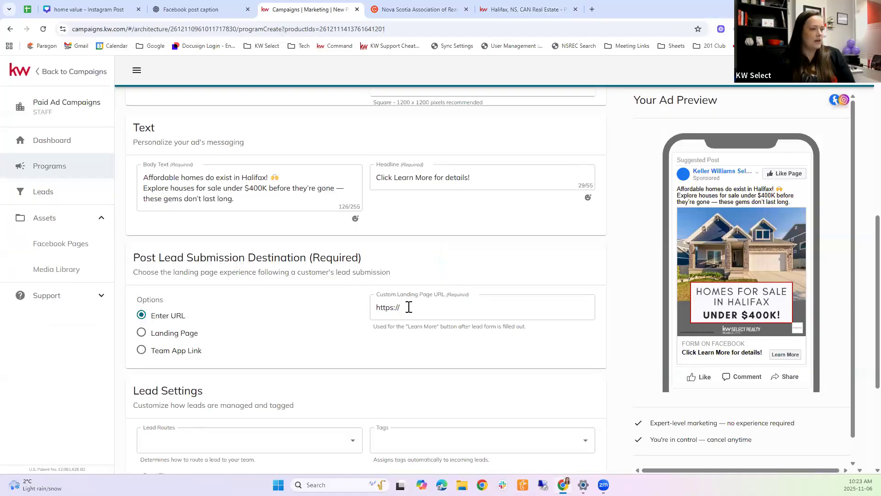
{"action": "left_click_drag", "start_coordinate": [407, 306], "coordinate": [368, 309]}
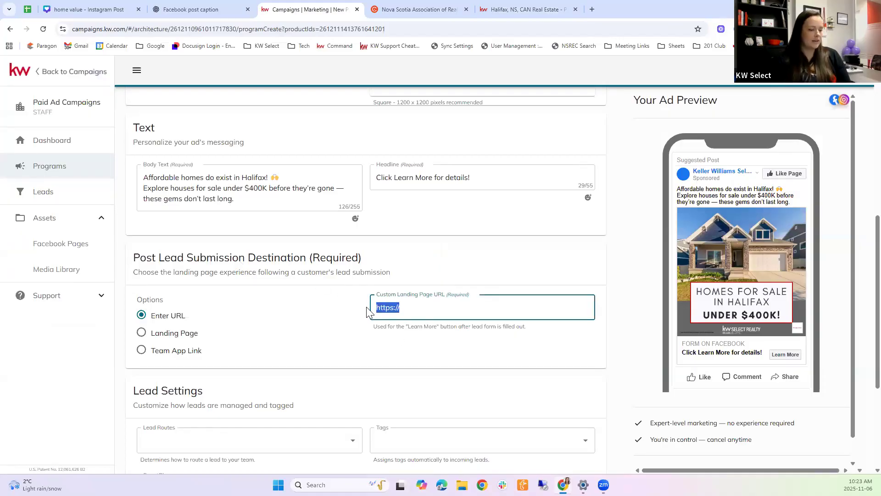
{"action": "key", "text": "BackSpace"}
{"action": "right_click", "coordinate": [406, 308]}
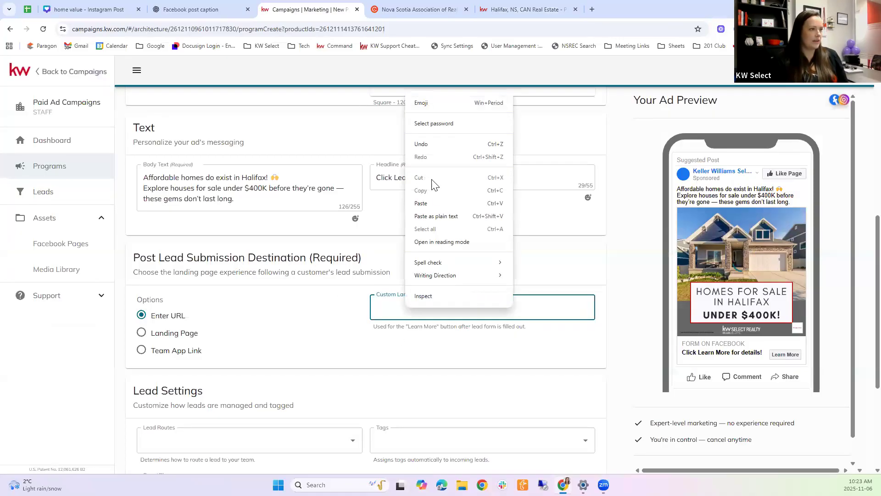
{"action": "left_click", "coordinate": [433, 204]}
{"action": "key", "text": "ctrl+v"}
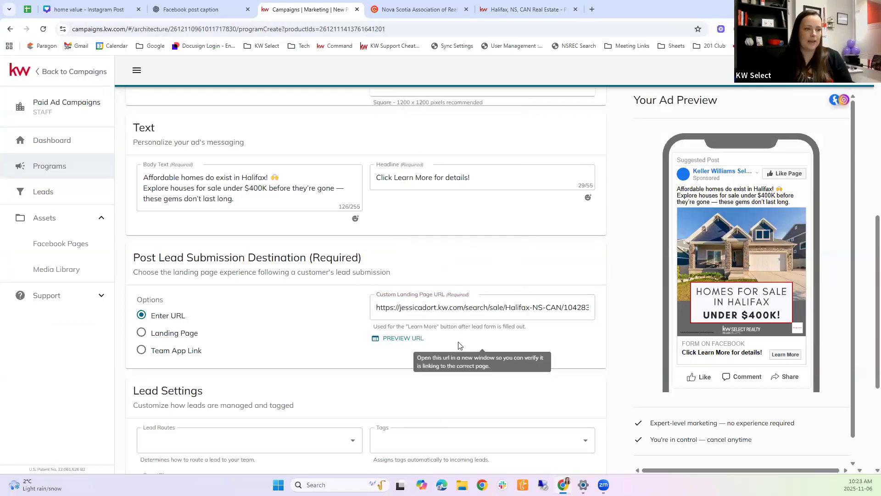
{"action": "left_click", "coordinate": [386, 340]}
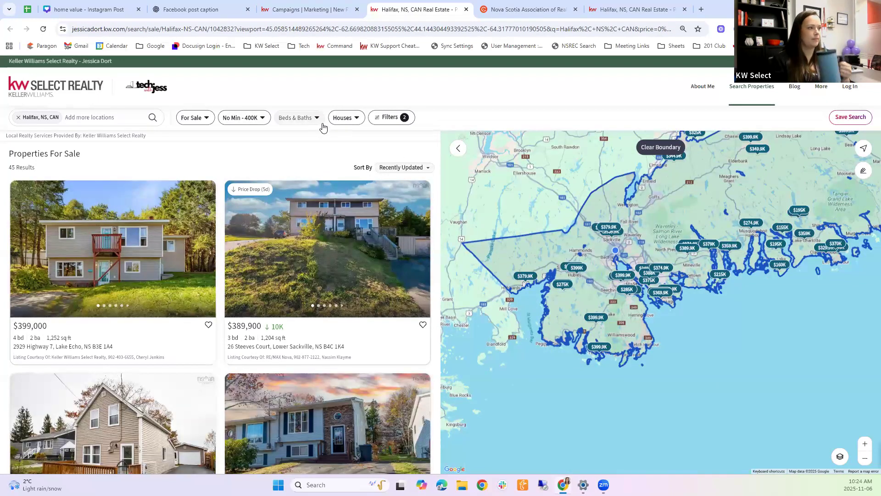
Step: Sort the agent site's 45 Halifax houses under $400K by Days On Site
{"action": "left_click", "coordinate": [395, 168]}
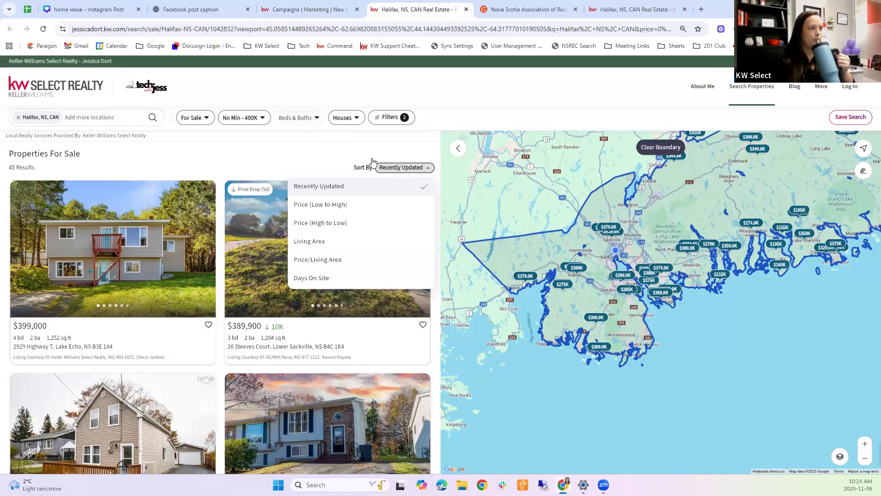
{"action": "left_click", "coordinate": [398, 167]}
{"action": "left_click", "coordinate": [398, 167]}
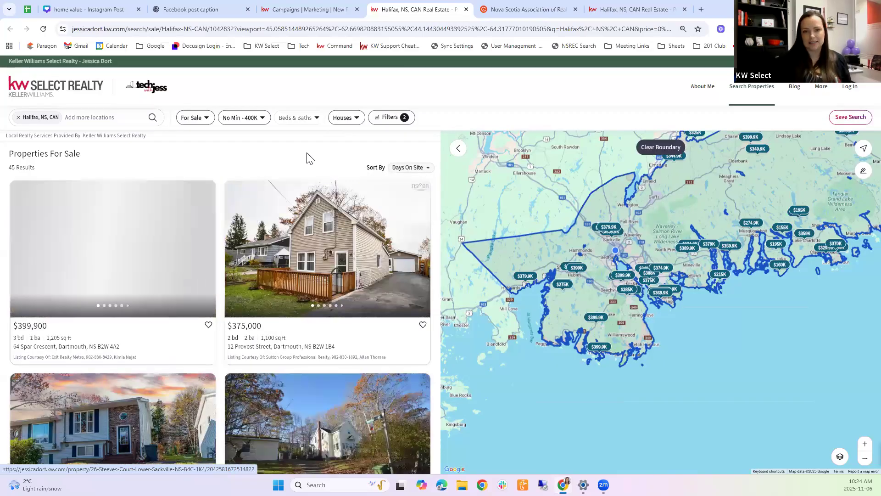
{"action": "mouse_move", "coordinate": [144, 271]}
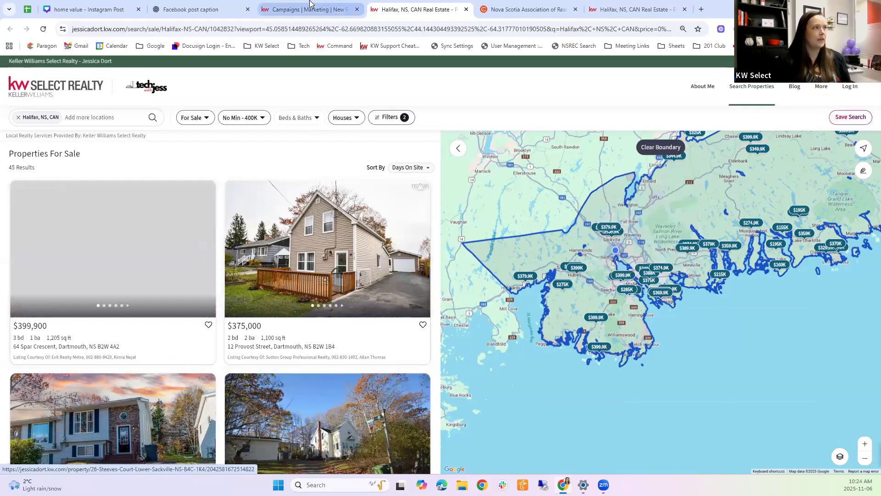
Step: In the campaign ad builder, check the Lead Routes choices and leave routing unassigned
{"action": "left_click", "coordinate": [319, 13]}
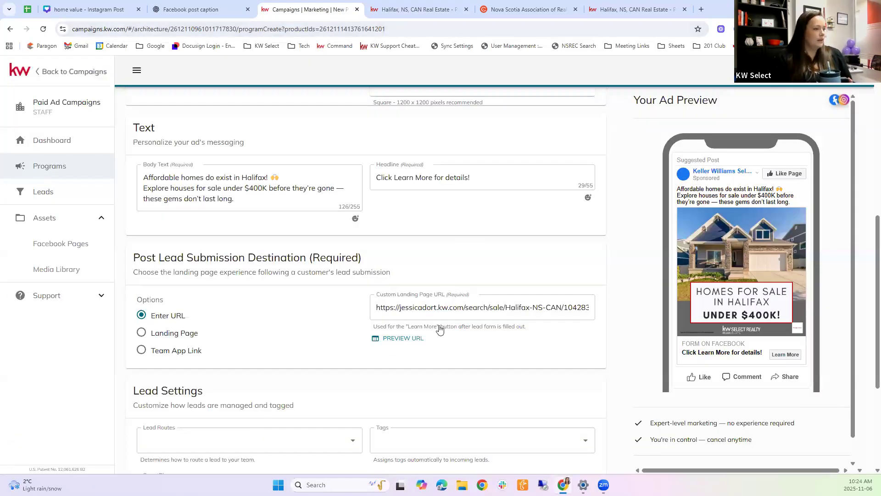
{"action": "scroll", "coordinate": [473, 339], "scroll_direction": "down", "scroll_amount": 2}
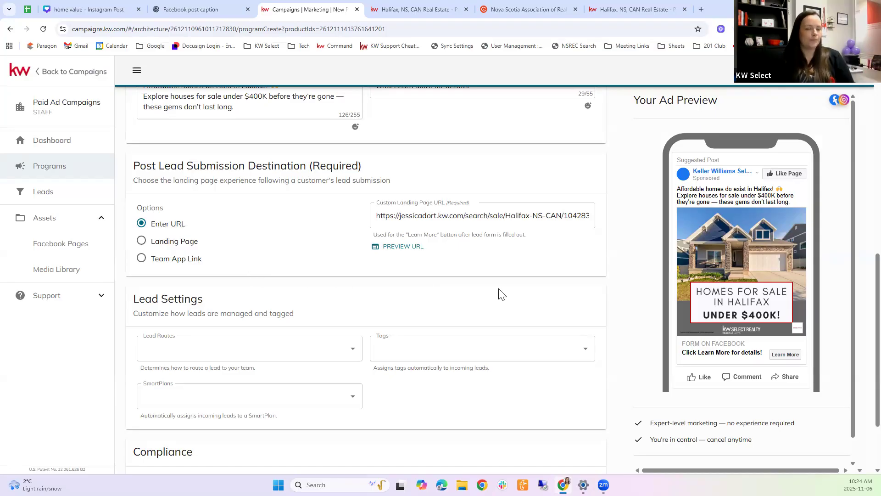
{"action": "scroll", "coordinate": [434, 301], "scroll_direction": "down", "scroll_amount": 2}
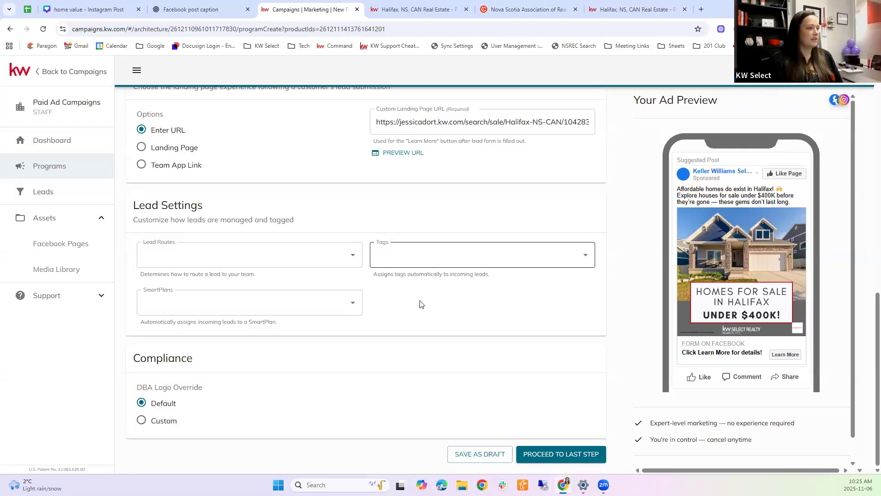
{"action": "left_click", "coordinate": [208, 251]}
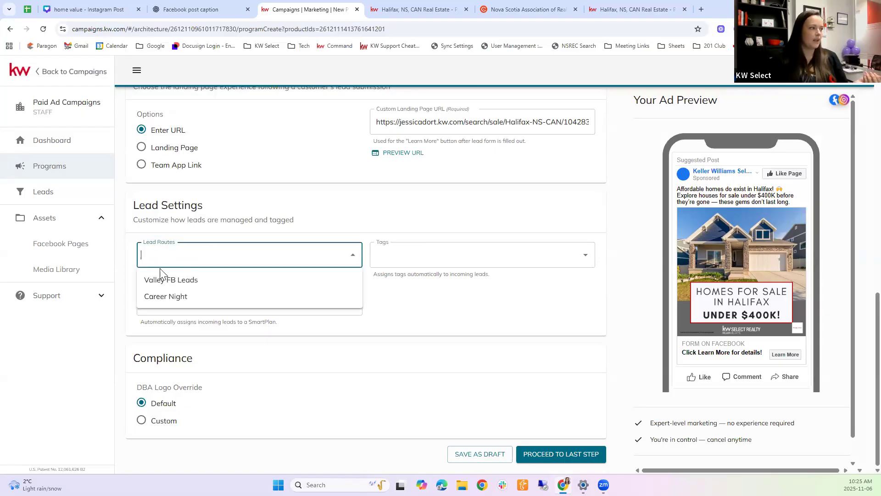
{"action": "left_click", "coordinate": [197, 239]}
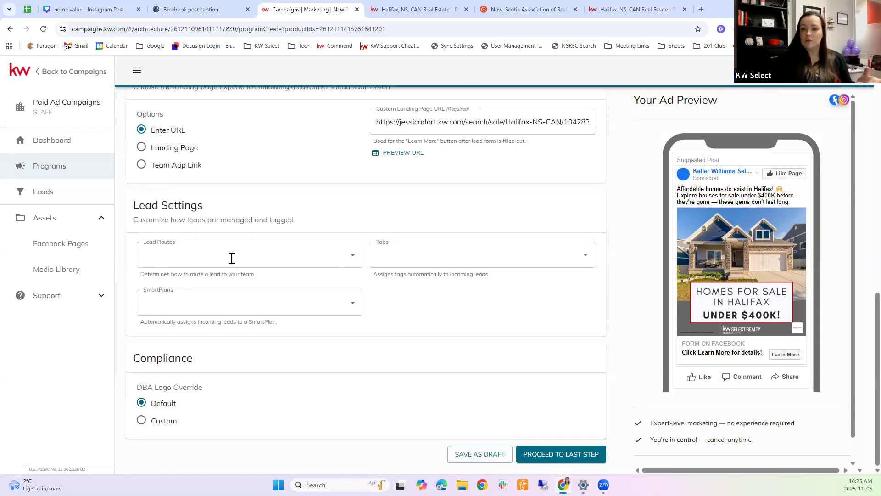
{"action": "left_click", "coordinate": [167, 248]}
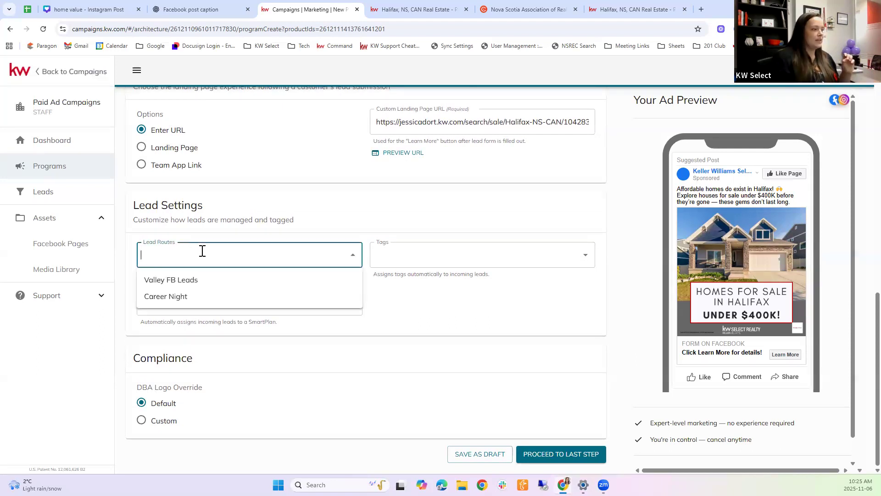
{"action": "left_click", "coordinate": [236, 237]}
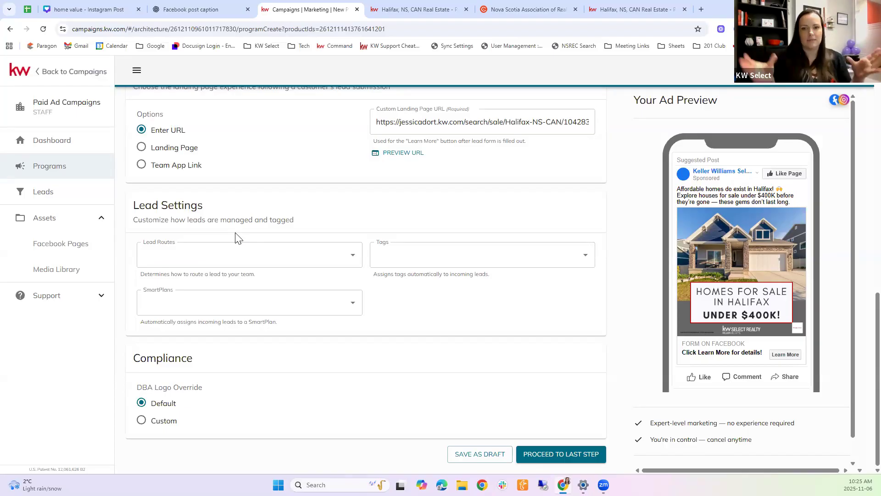
{"action": "left_click", "coordinate": [354, 256]}
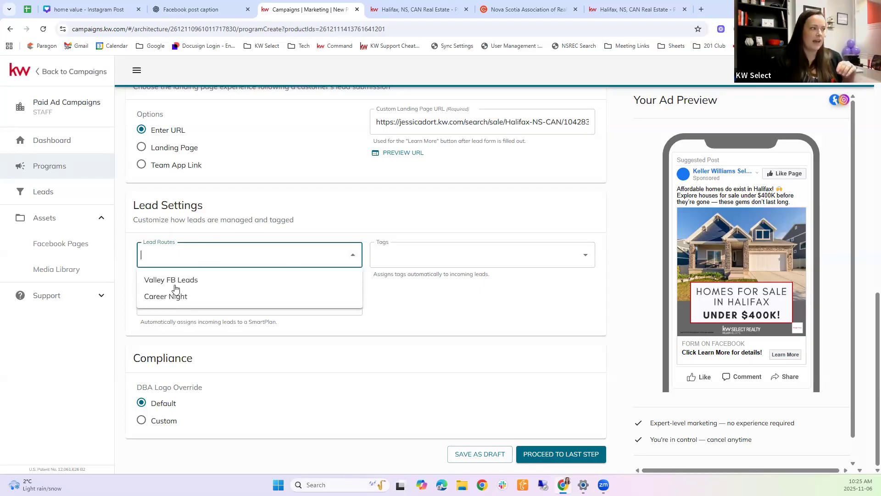
{"action": "left_click", "coordinate": [283, 239]}
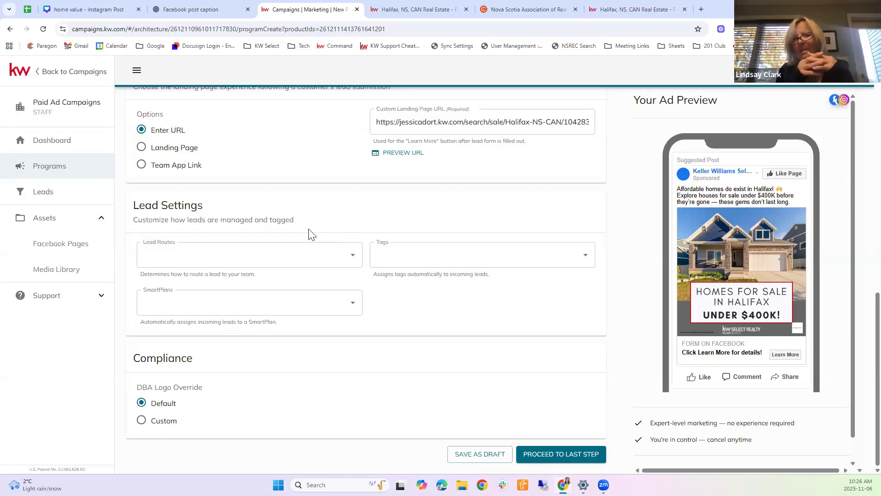
{"action": "scroll", "coordinate": [311, 234], "scroll_direction": "up", "scroll_amount": 1}
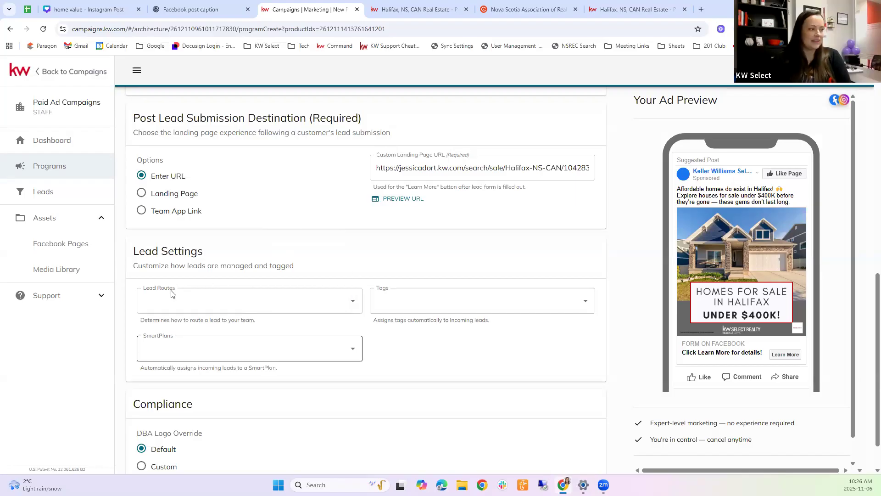
{"action": "scroll", "coordinate": [452, 341], "scroll_direction": "down", "scroll_amount": 1}
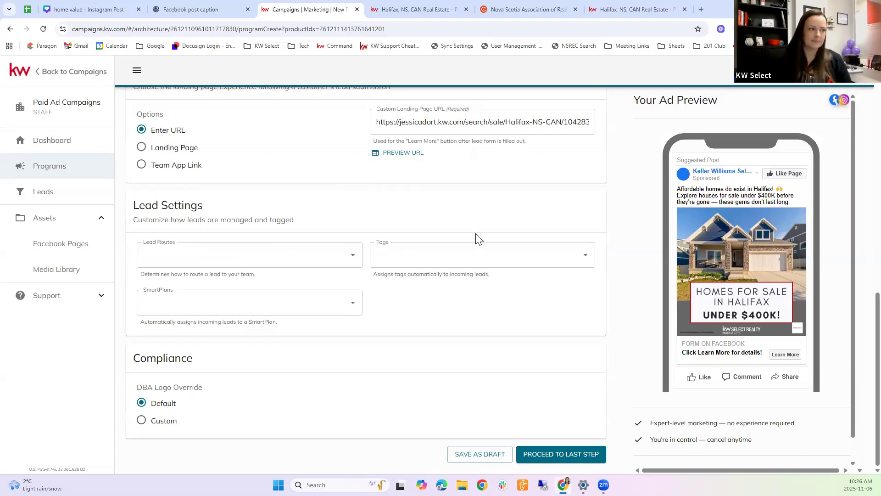
Step: Add the 123Main Lead tag to the ad's incoming leads
{"action": "left_click", "coordinate": [454, 249]}
{"action": "type", "text": "123"}
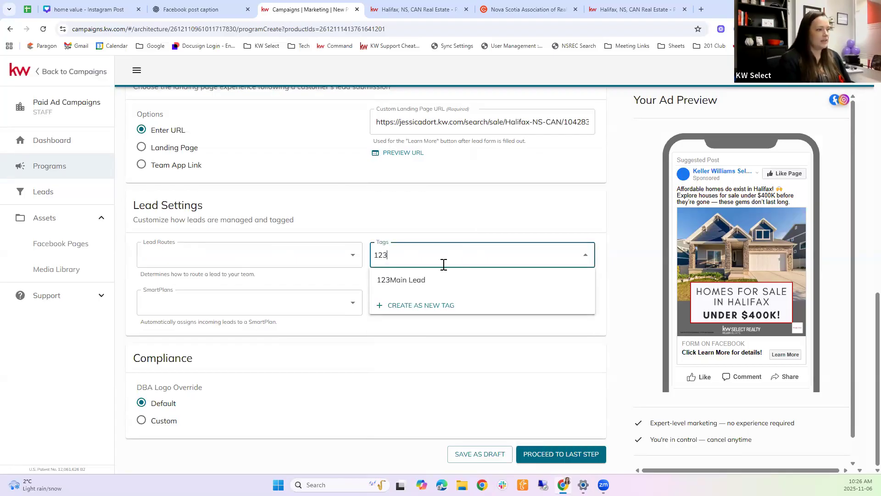
{"action": "left_click", "coordinate": [399, 282]}
{"action": "left_click", "coordinate": [410, 228]}
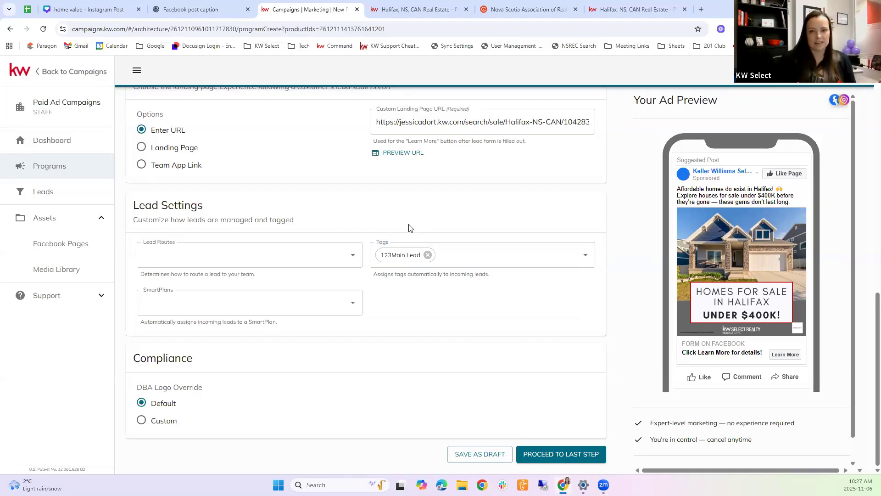
Step: Remove 123Main Lead and create a new Under400k tag instead
{"action": "left_click", "coordinate": [427, 255]}
{"action": "left_click", "coordinate": [414, 258]}
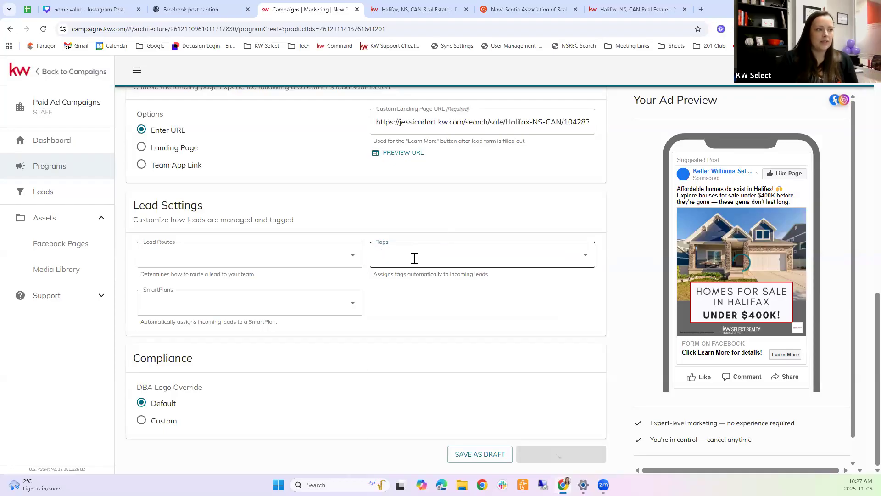
{"action": "type", "text": "Under400k"}
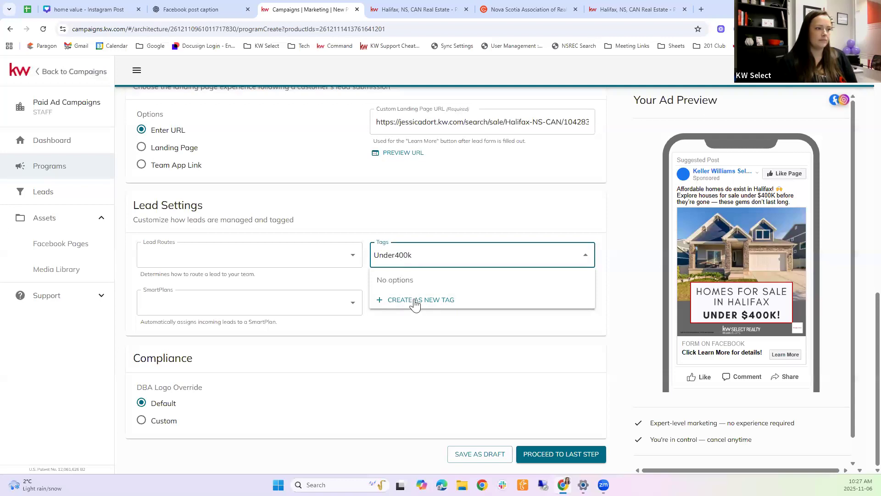
{"action": "left_click", "coordinate": [423, 300]}
{"action": "left_click", "coordinate": [451, 208]}
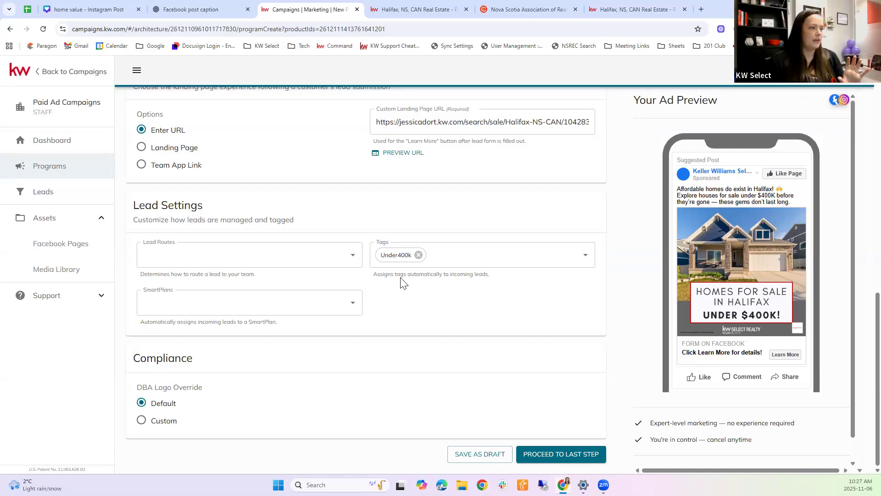
Step: Clear the mistyped under500k entry and re-add the Under400k tag
{"action": "left_click", "coordinate": [458, 255]}
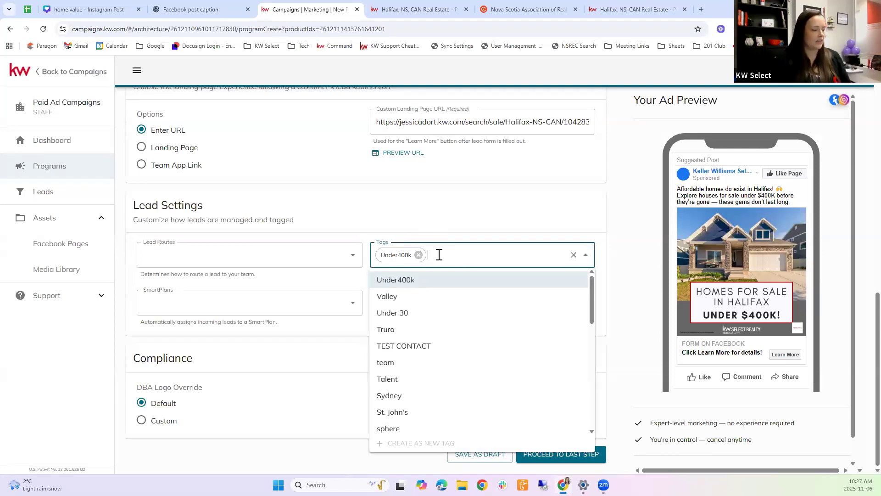
{"action": "type", "text": "under500k"}
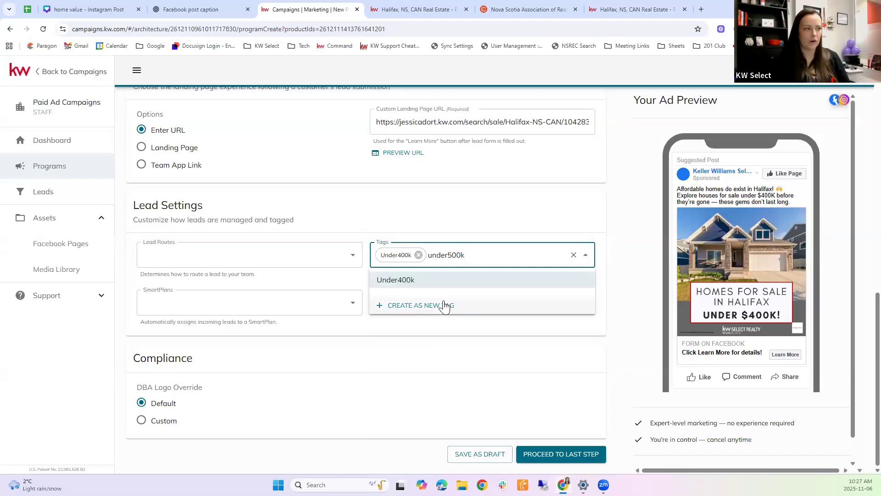
{"action": "left_click", "coordinate": [573, 254]}
{"action": "left_click", "coordinate": [397, 242]}
{"action": "left_click", "coordinate": [405, 251]}
{"action": "left_click", "coordinate": [418, 280]}
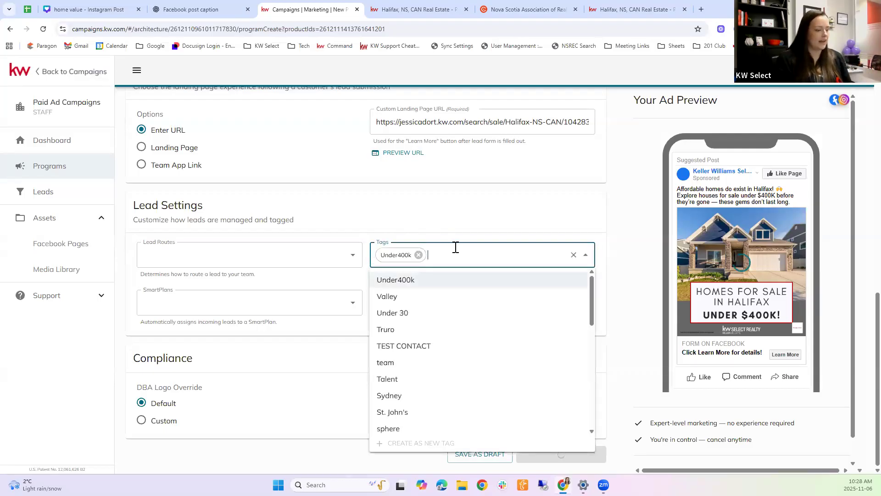
Step: Add the Facebook Buyer Lead tag from the 'faceb' suggestions
{"action": "type", "text": "faceb"}
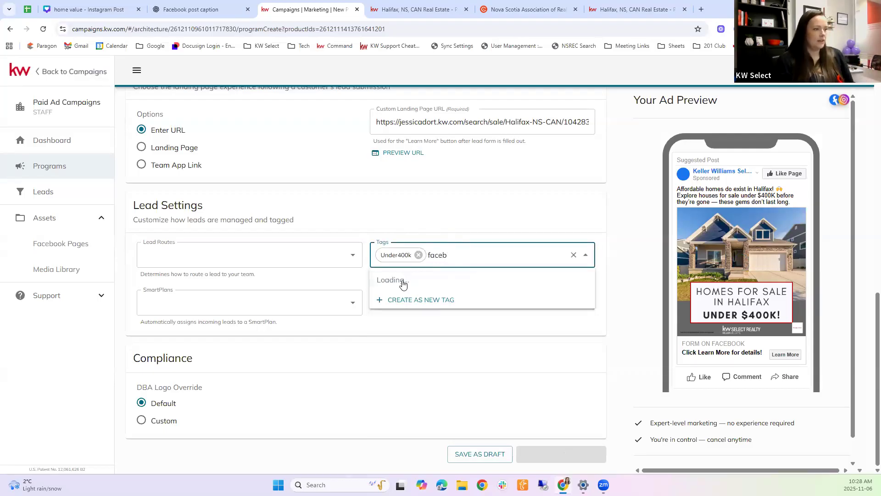
{"action": "key", "text": "Down"}
{"action": "key", "text": "Return"}
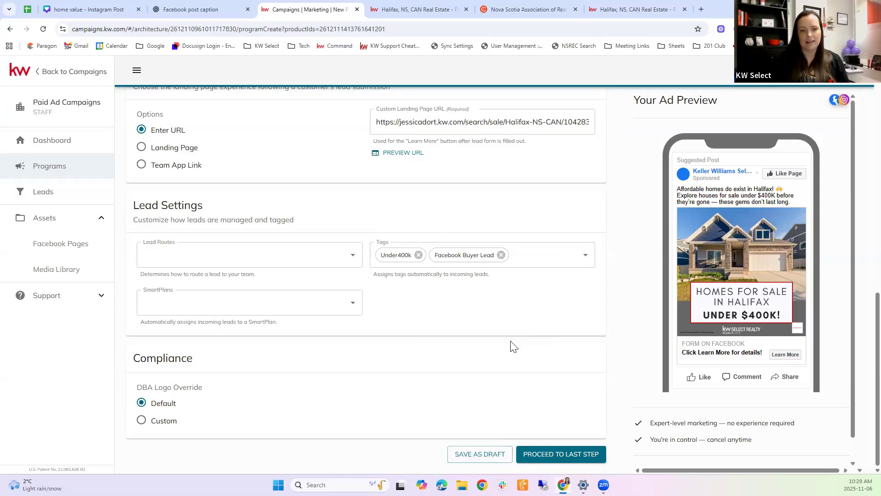
Step: Pick the May 201 IP SmartPlan from the SmartPlans list for incoming leads
{"action": "left_click", "coordinate": [351, 306]}
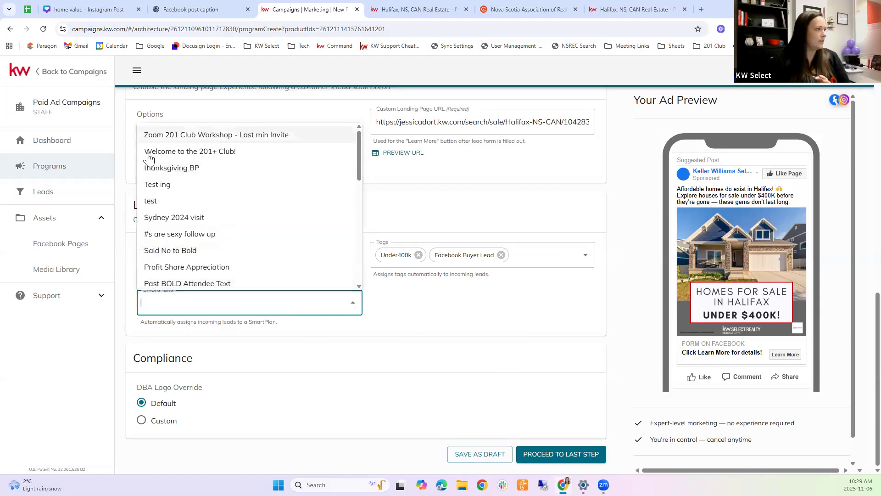
{"action": "scroll", "coordinate": [188, 226], "scroll_direction": "down", "scroll_amount": 1}
{"action": "scroll", "coordinate": [188, 226], "scroll_direction": "down", "scroll_amount": 4}
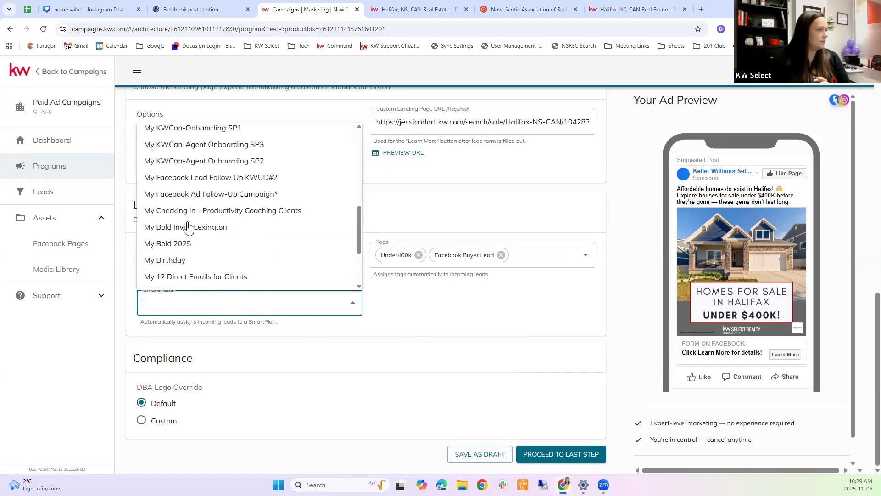
{"action": "scroll", "coordinate": [175, 229], "scroll_direction": "down", "scroll_amount": 3}
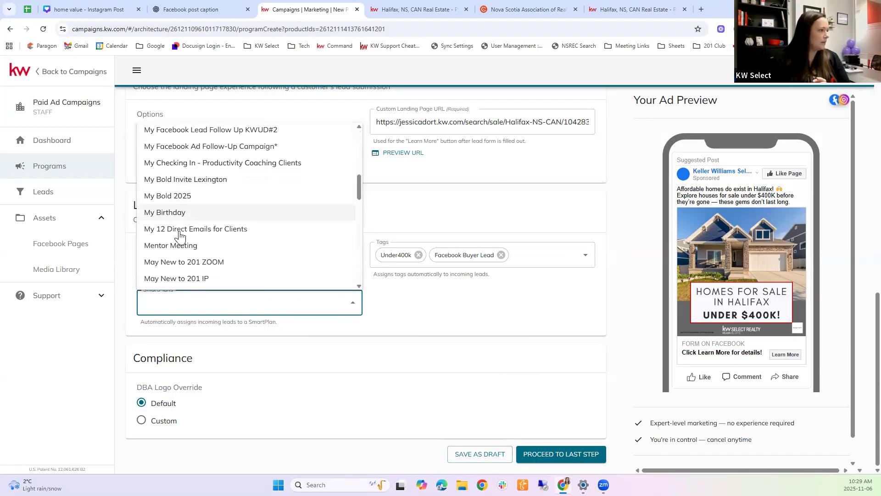
{"action": "left_click", "coordinate": [189, 263]}
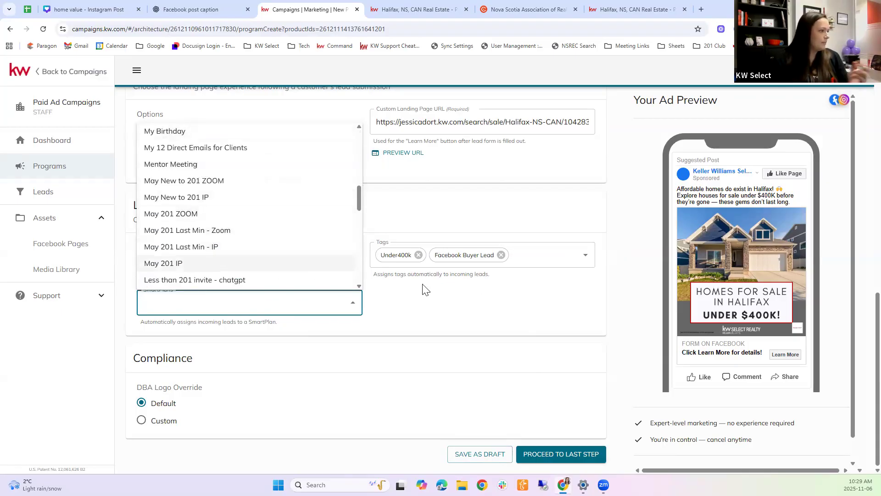
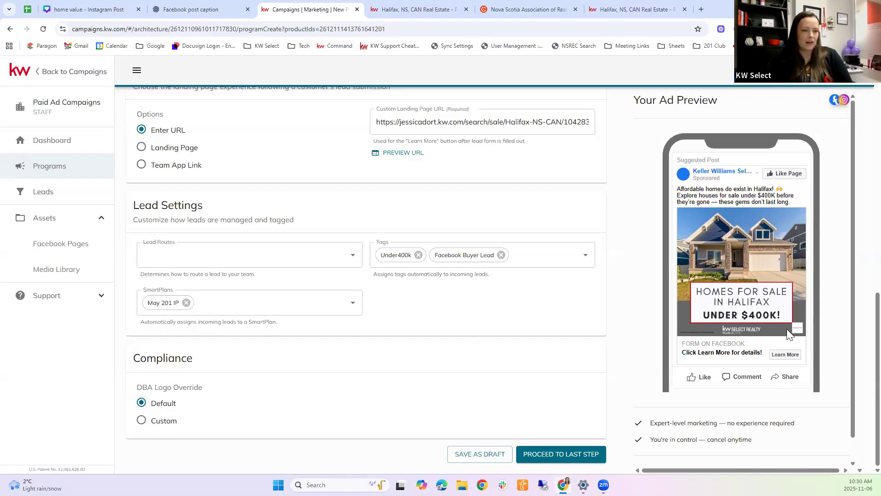
Step: Leave the logo override on the default logo after briefly switching it to a custom logo
{"action": "left_click", "coordinate": [142, 421]}
{"action": "scroll", "coordinate": [335, 410], "scroll_direction": "down", "scroll_amount": 1}
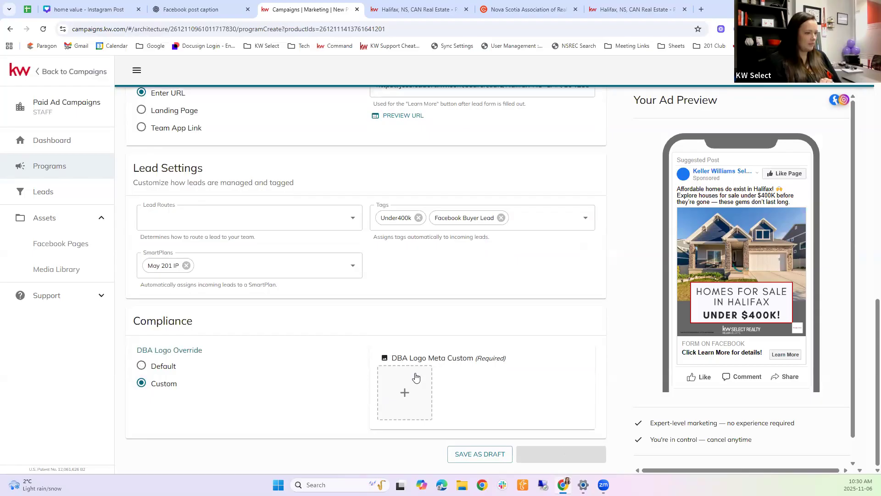
{"action": "left_click", "coordinate": [153, 369]}
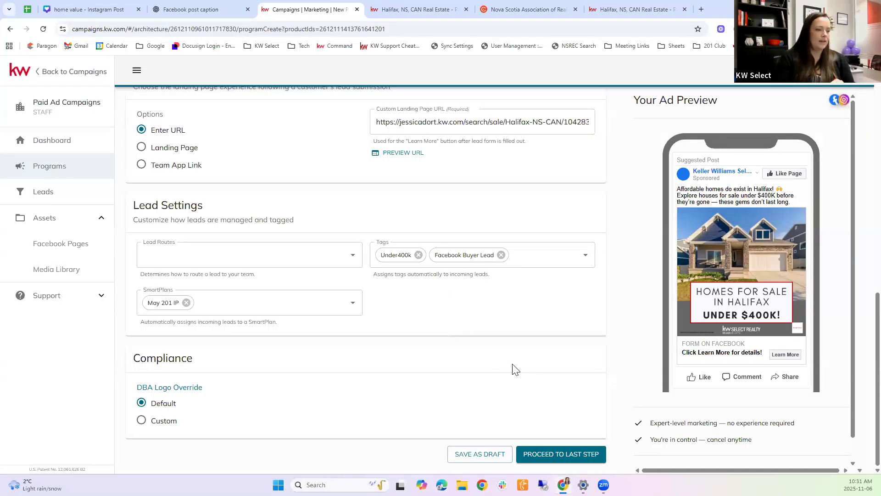
Step: Advance to the Finalize & Publish step showing 11/06–11/11/2025 duration and a $50.00 budget
{"action": "left_click", "coordinate": [577, 453]}
{"action": "scroll", "coordinate": [509, 300], "scroll_direction": "down", "scroll_amount": 1}
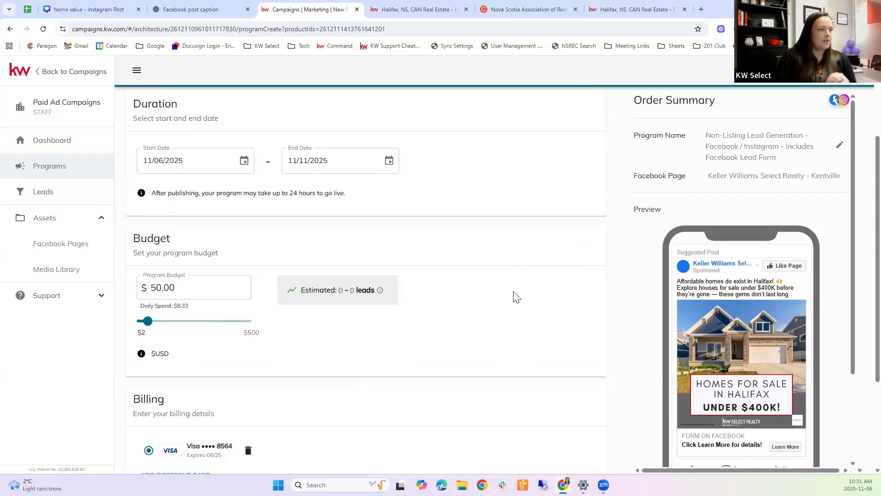
{"action": "scroll", "coordinate": [513, 297], "scroll_direction": "up", "scroll_amount": 1}
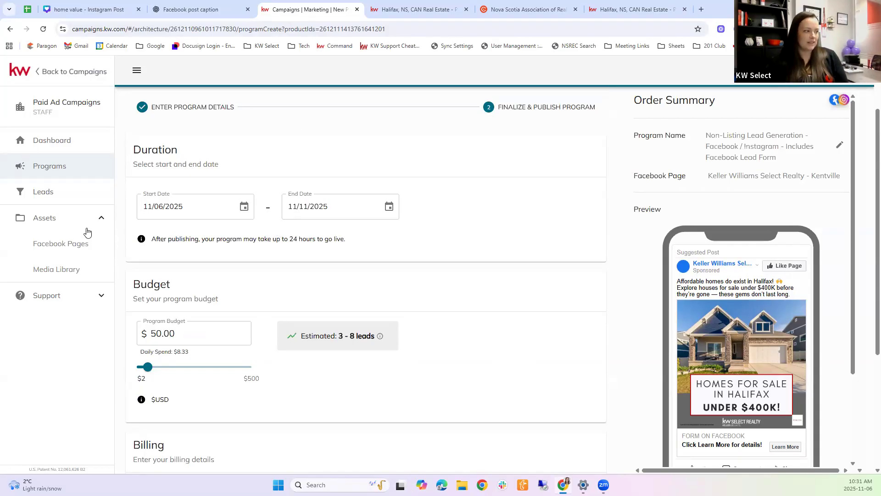
{"action": "triple_click", "coordinate": [162, 403]}
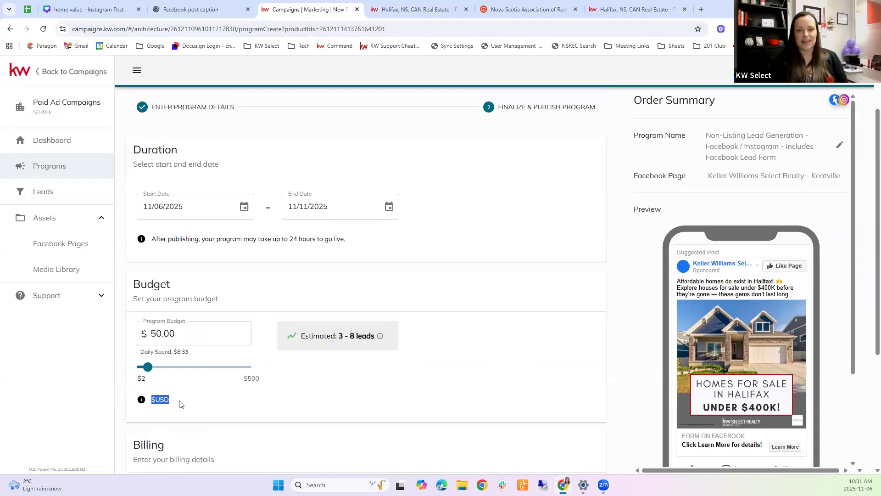
{"action": "left_click", "coordinate": [173, 407]}
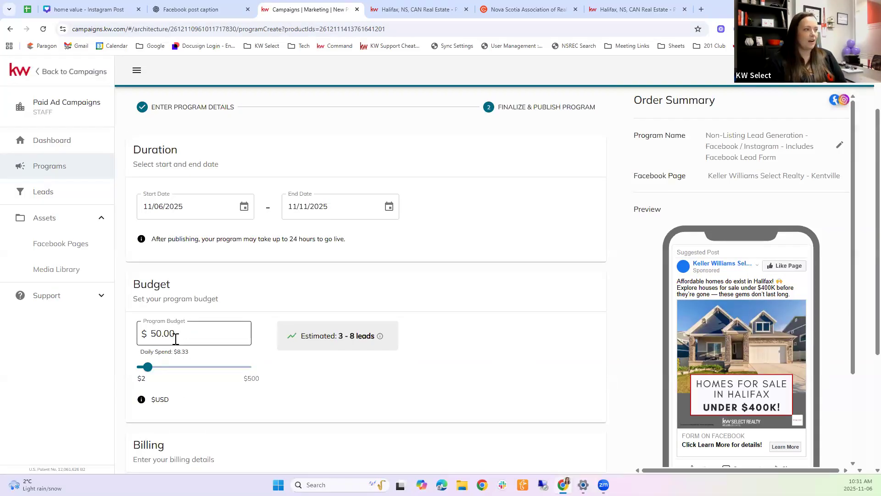
Step: Schedule the program to run from 11/06/2025 to 11/13/2025
{"action": "left_click", "coordinate": [244, 207]}
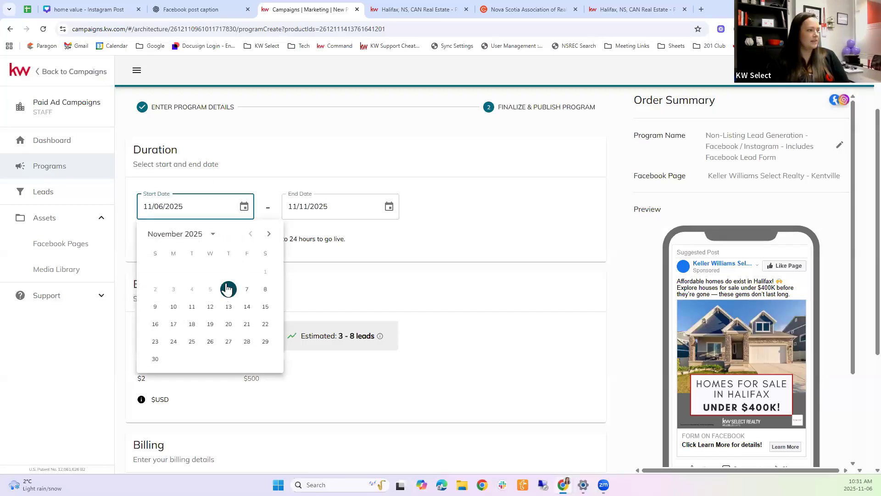
{"action": "left_click", "coordinate": [228, 288]}
{"action": "left_click", "coordinate": [390, 207]}
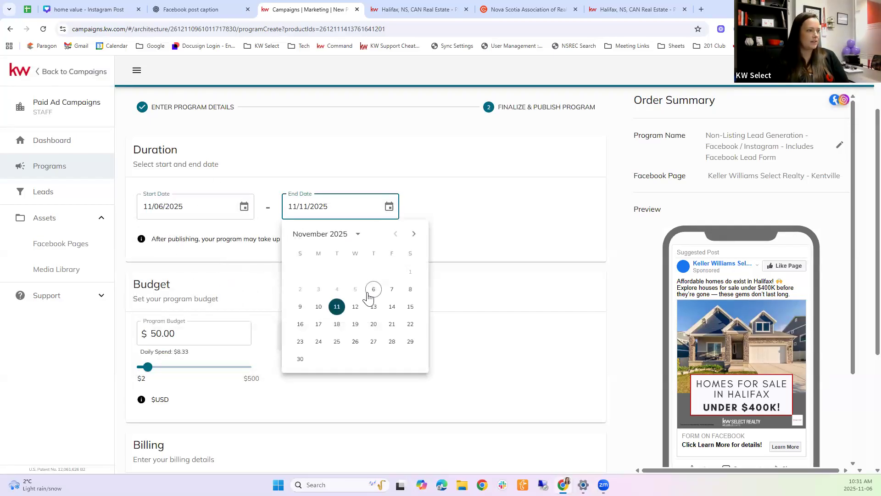
{"action": "left_click", "coordinate": [373, 308]}
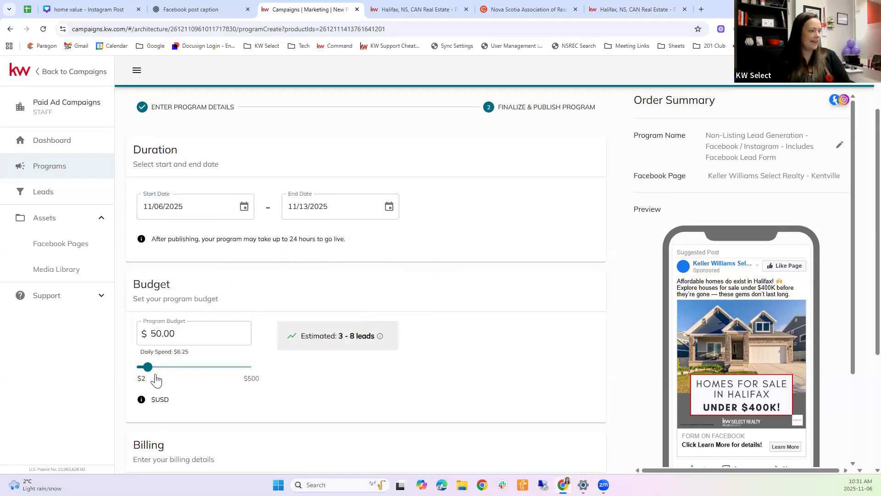
Step: Set the program budget slider to $20.00 ($2.50 daily, estimating 1–3 leads)
{"action": "left_click_drag", "start_coordinate": [148, 370], "coordinate": [136, 370]}
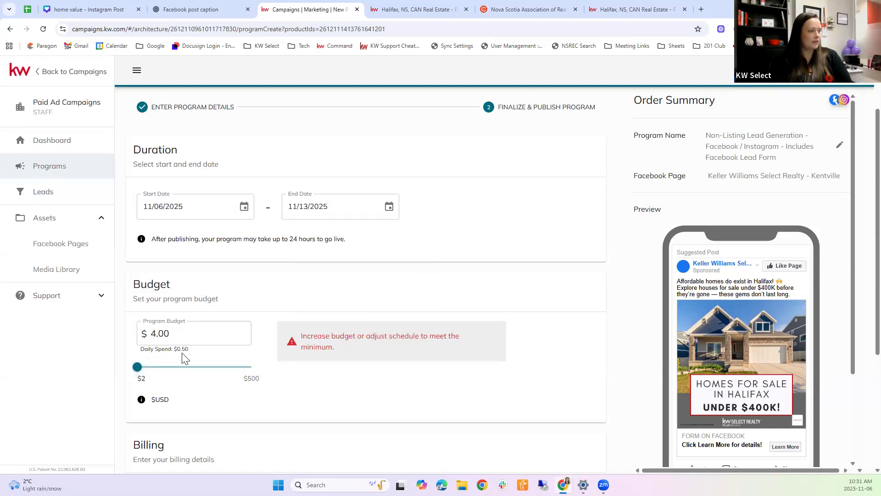
{"action": "left_click", "coordinate": [187, 348]}
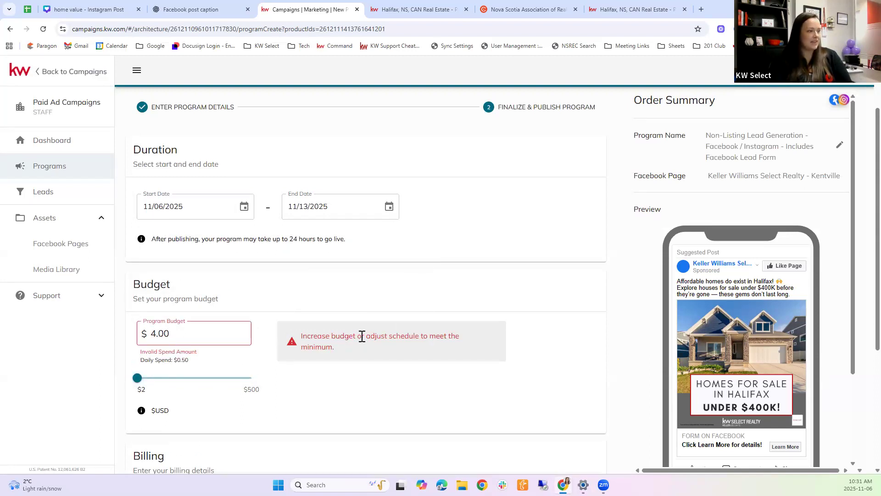
{"action": "left_click_drag", "start_coordinate": [294, 329], "coordinate": [342, 346]}
{"action": "left_click", "coordinate": [374, 351]}
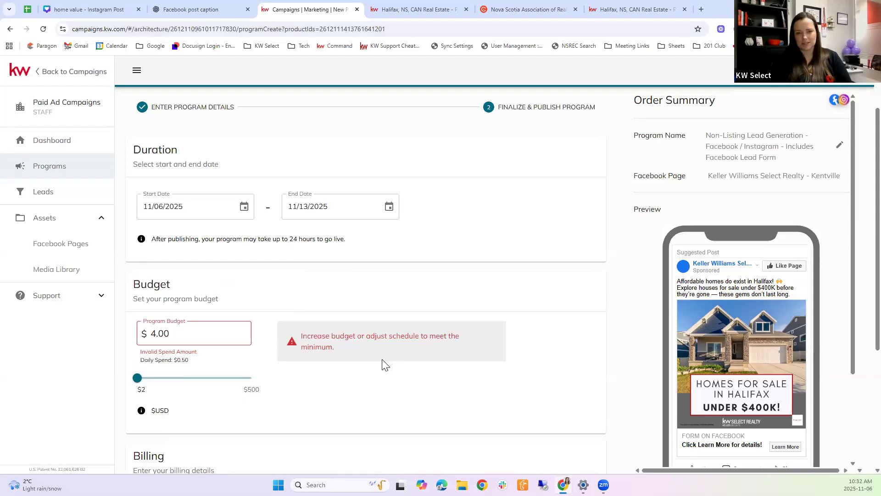
{"action": "left_click", "coordinate": [139, 379]}
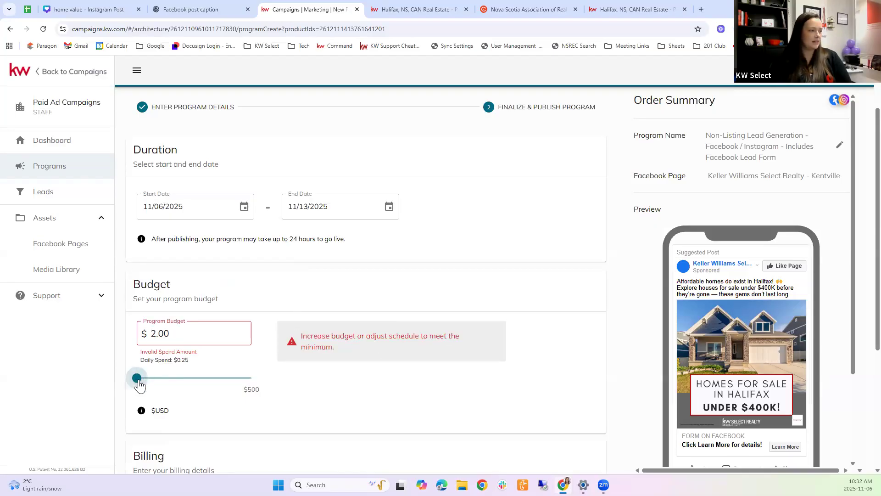
{"action": "left_click", "coordinate": [141, 380]}
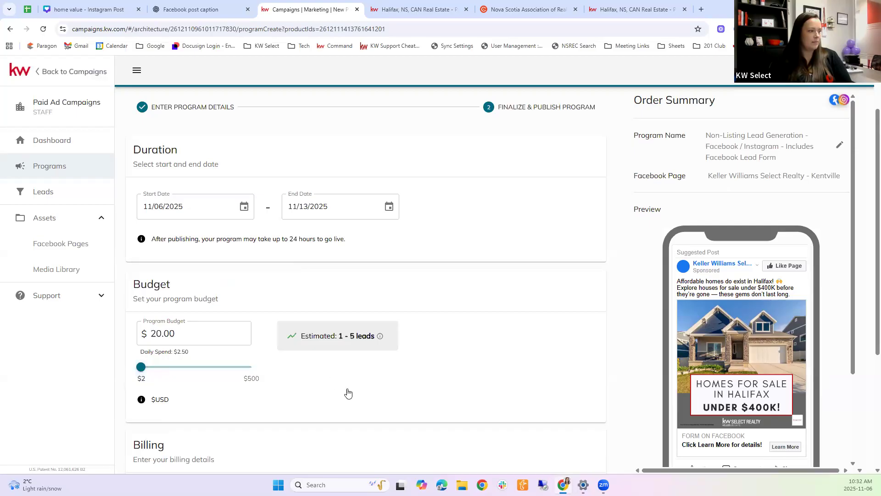
{"action": "scroll", "coordinate": [367, 363], "scroll_direction": "down", "scroll_amount": 2}
{"action": "scroll", "coordinate": [390, 371], "scroll_direction": "up", "scroll_amount": 3}
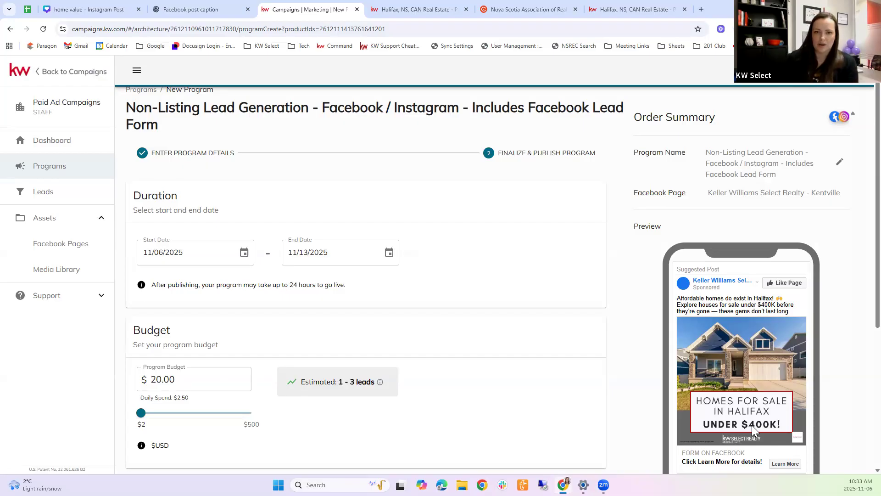
Step: Scroll down to the Billing section, promotional code and the $20.00 USD total
{"action": "scroll", "coordinate": [460, 253], "scroll_direction": "down", "scroll_amount": 5}
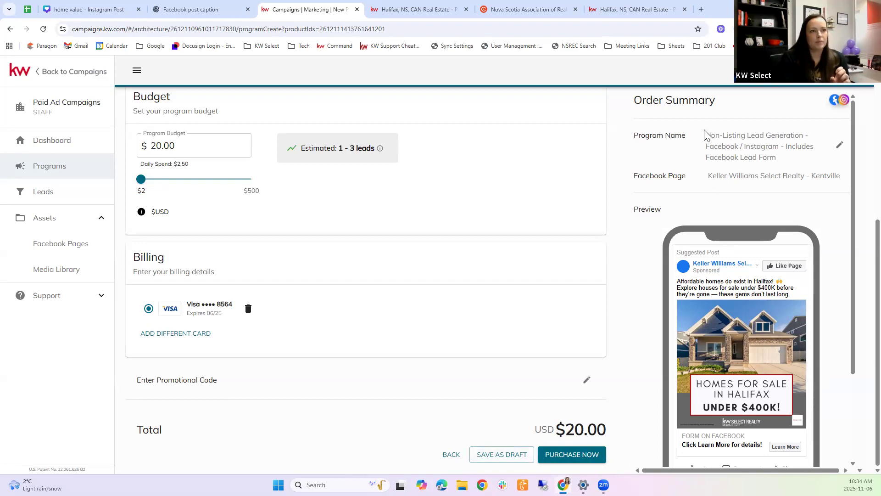
Step: Replace the Order Summary program name with 'Homes under 400' using the pencil edit
{"action": "left_click_drag", "start_coordinate": [705, 134], "coordinate": [778, 162]}
{"action": "left_click", "coordinate": [774, 160]}
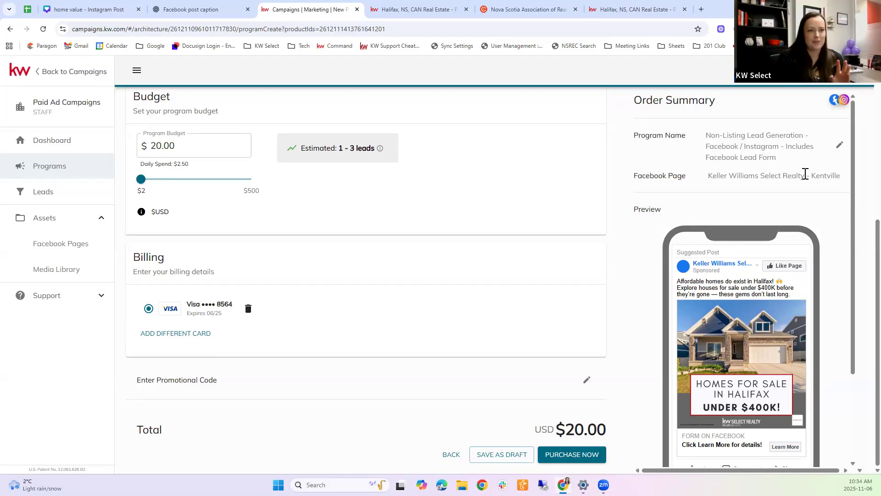
{"action": "left_click", "coordinate": [837, 146]}
{"action": "double_click", "coordinate": [760, 122]}
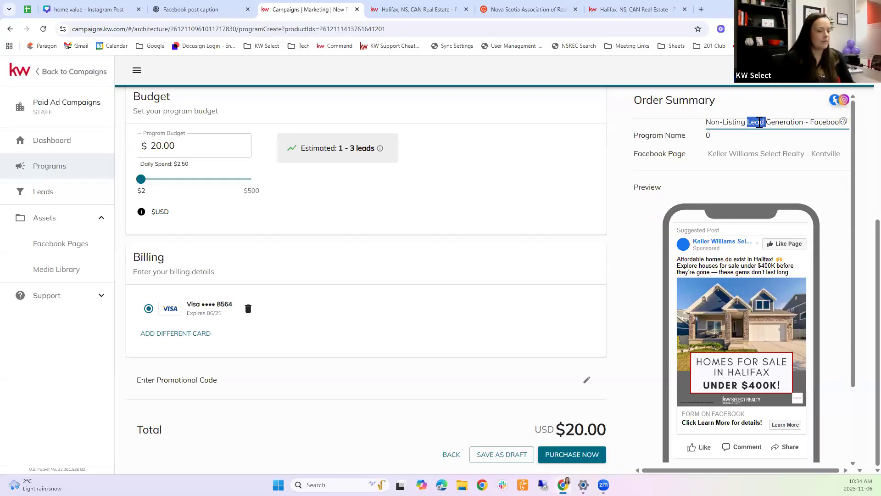
{"action": "key", "text": "ctrl+a"}
{"action": "type", "text": "Homes under 400"}
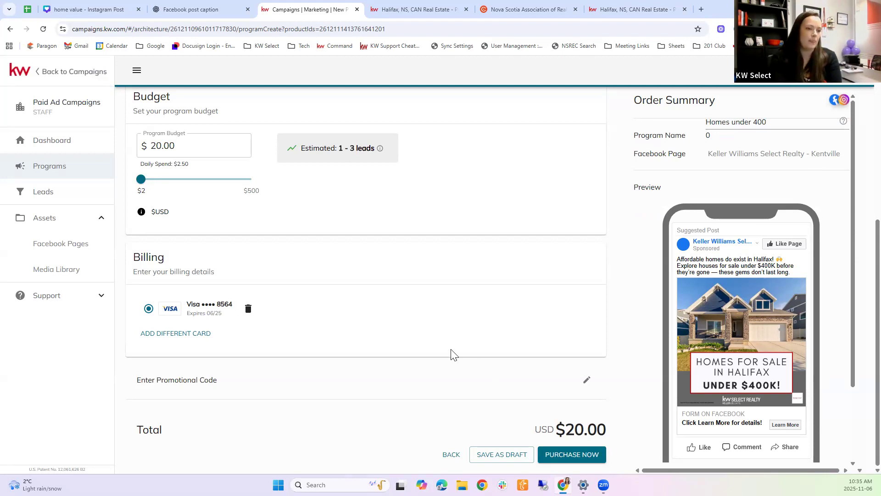
Step: Review the estimated 1–3 leads figure and its explanation for the $20.00 budget
{"action": "scroll", "coordinate": [681, 291], "scroll_direction": "up", "scroll_amount": 6}
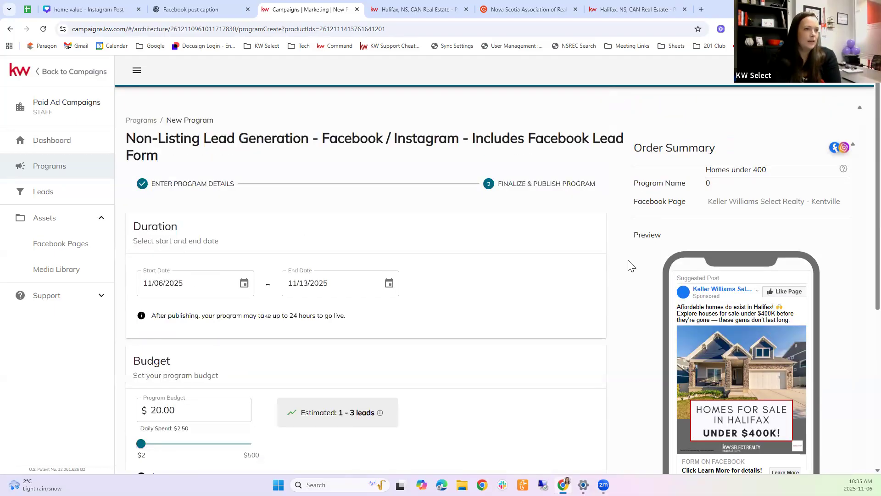
{"action": "scroll", "coordinate": [530, 367], "scroll_direction": "down", "scroll_amount": 5}
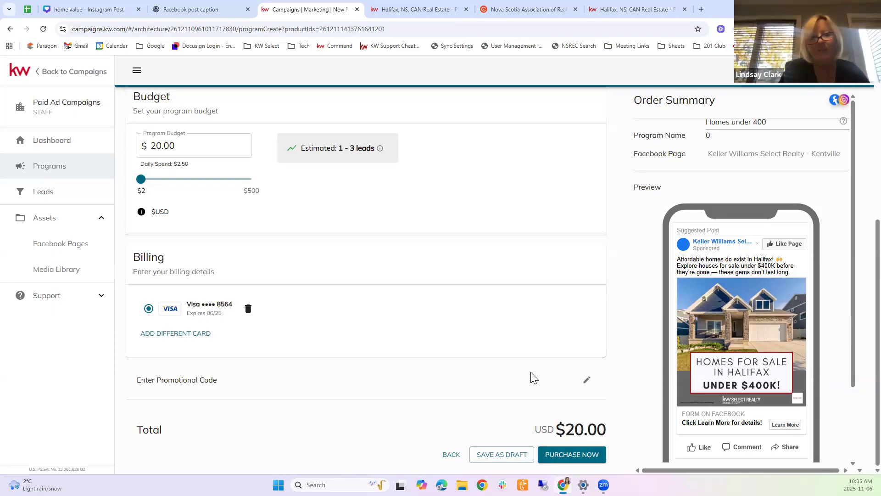
{"action": "left_click_drag", "start_coordinate": [345, 150], "coordinate": [384, 151]}
{"action": "left_click", "coordinate": [381, 147]}
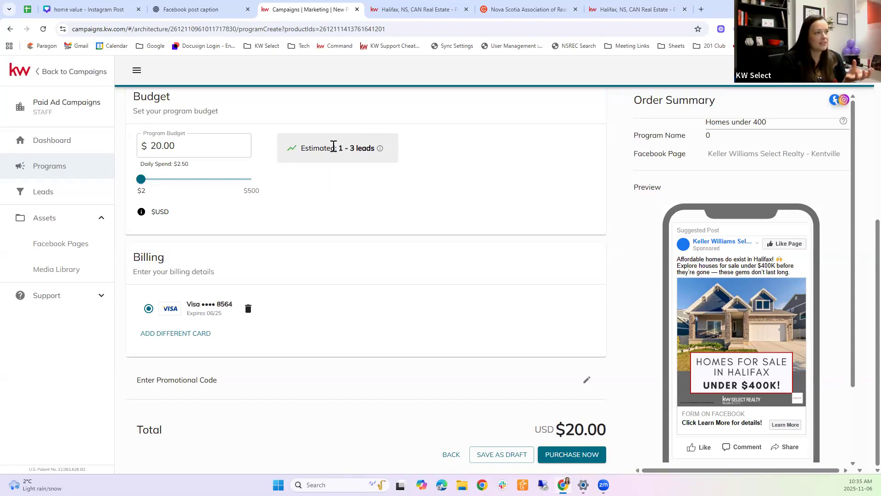
{"action": "left_click_drag", "start_coordinate": [313, 148], "coordinate": [362, 148]}
{"action": "left_click", "coordinate": [173, 150]}
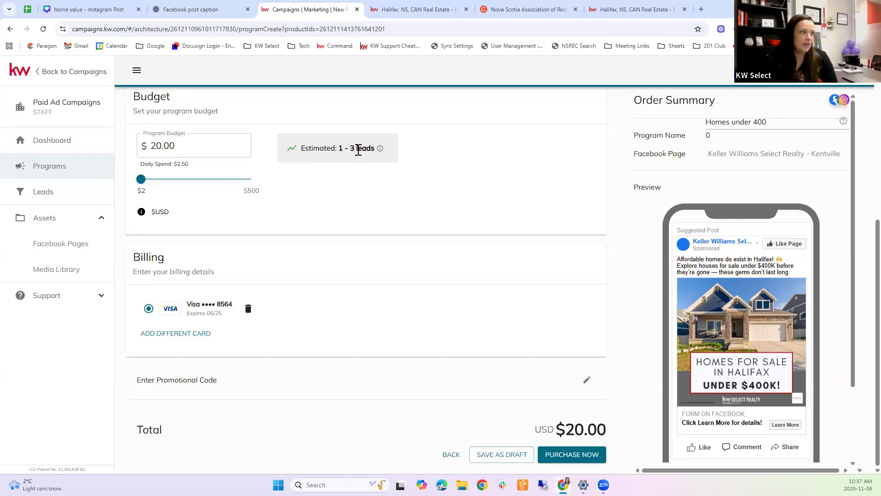
Step: Raise the budget to $45.00, save the program as a draft, and return to the Canva home value design
{"action": "left_click_drag", "start_coordinate": [140, 179], "coordinate": [172, 182]}
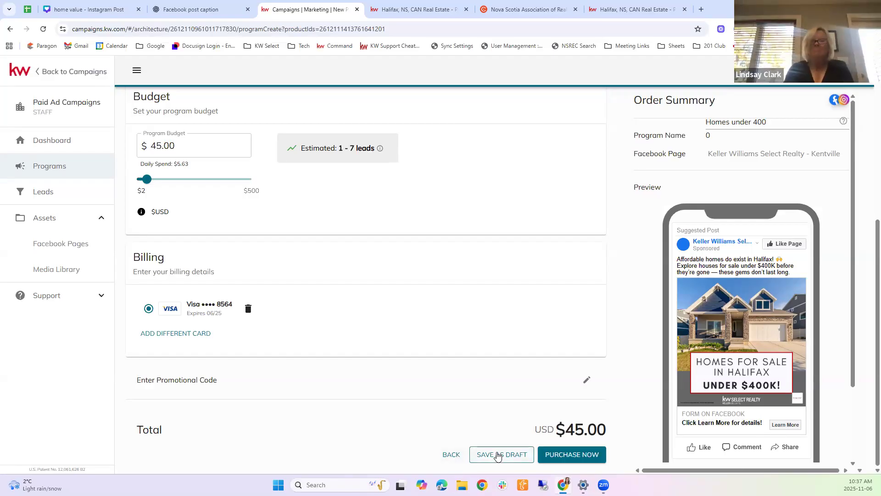
{"action": "left_click", "coordinate": [517, 448]}
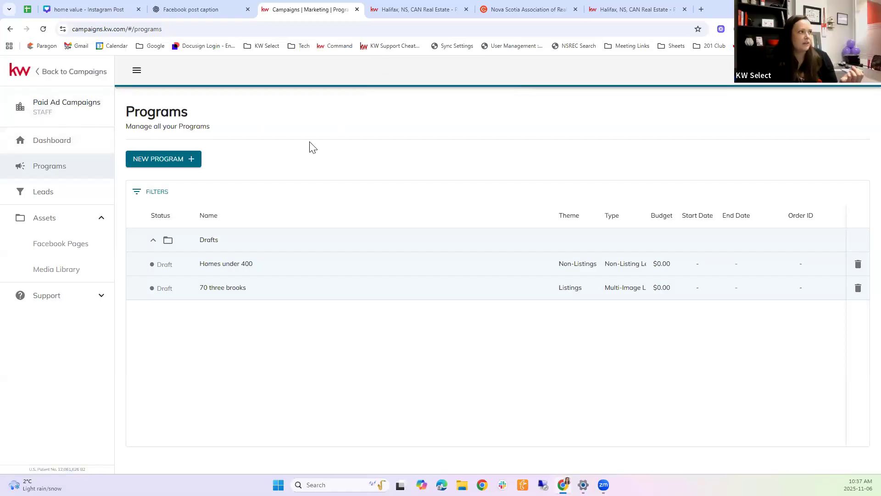
{"action": "left_click", "coordinate": [92, 6]}
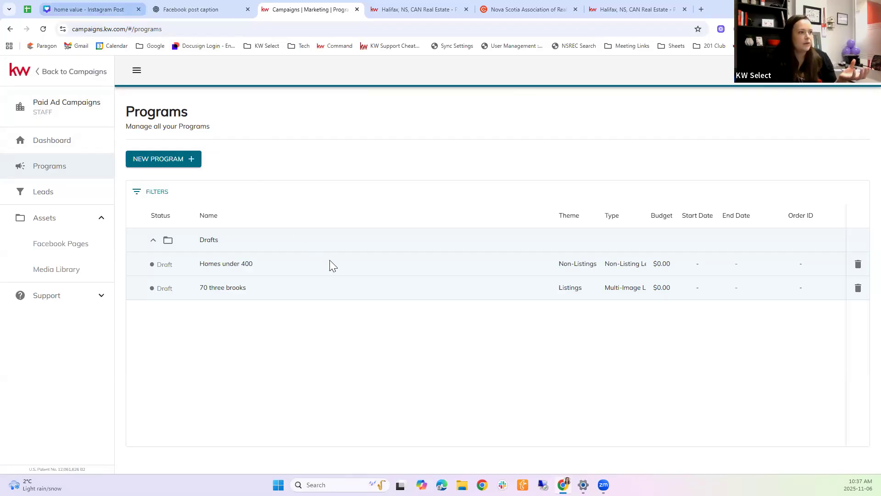
{"action": "scroll", "coordinate": [479, 330], "scroll_direction": "down", "scroll_amount": 2}
{"action": "scroll", "coordinate": [479, 330], "scroll_direction": "down", "scroll_amount": 3}
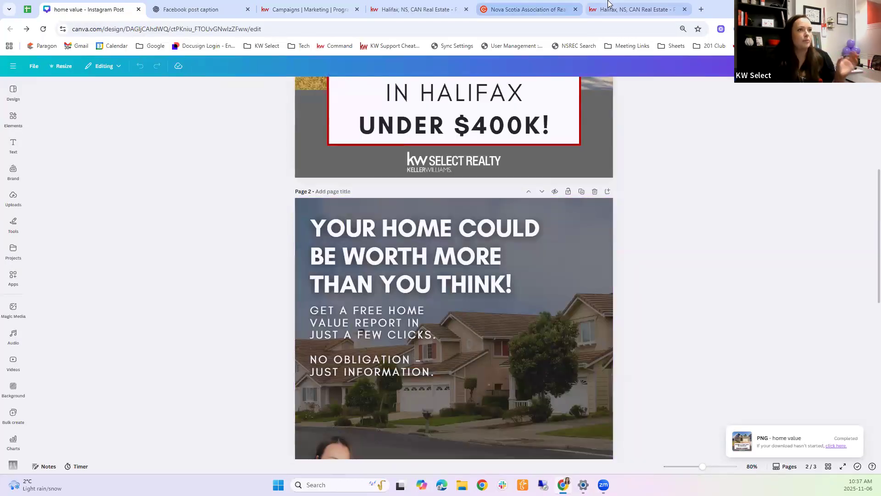
Step: Launch Cloud CMA from the Nova Scotia realtors apps page and open its account options menu
{"action": "left_click", "coordinate": [538, 3]}
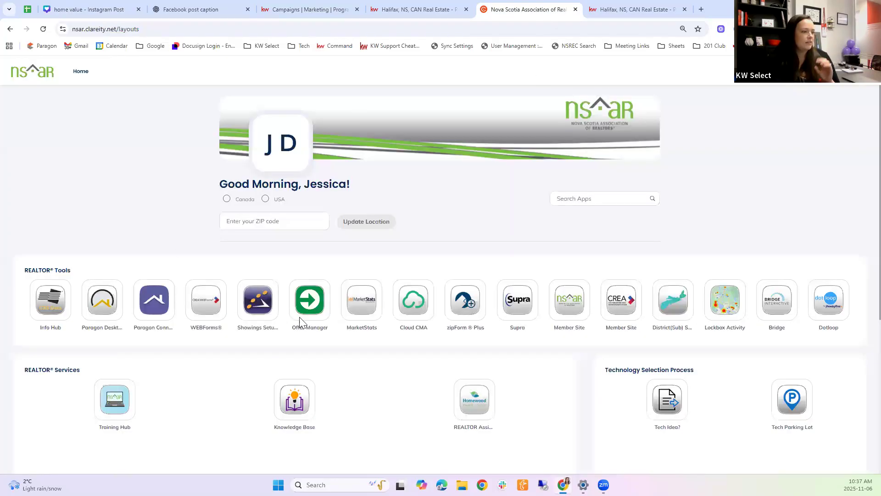
{"action": "left_click", "coordinate": [408, 304]}
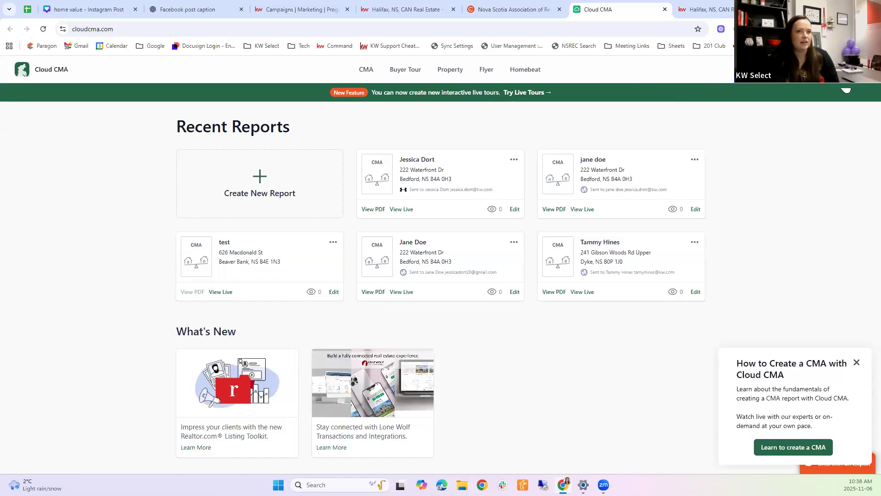
{"action": "left_click", "coordinate": [846, 85]}
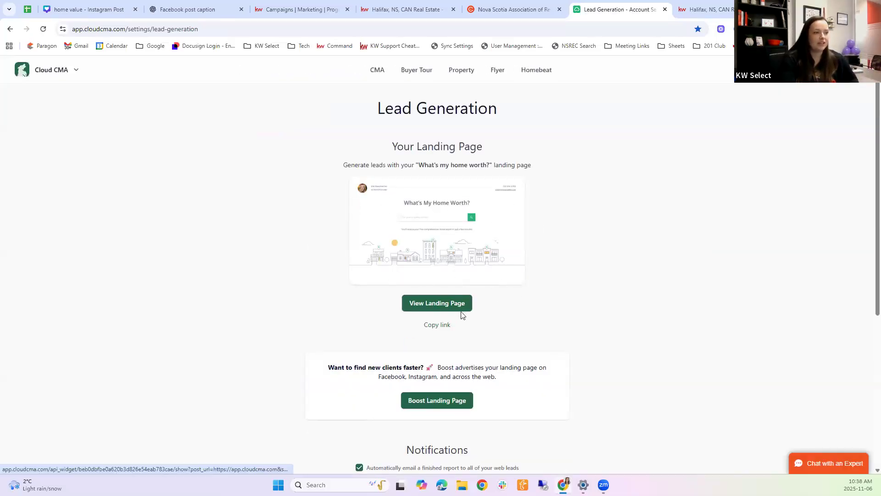
Step: View the What's My Home Worth landing page and its URL, then return to the Paid Ad Campaigns dashboard
{"action": "left_click", "coordinate": [445, 303]}
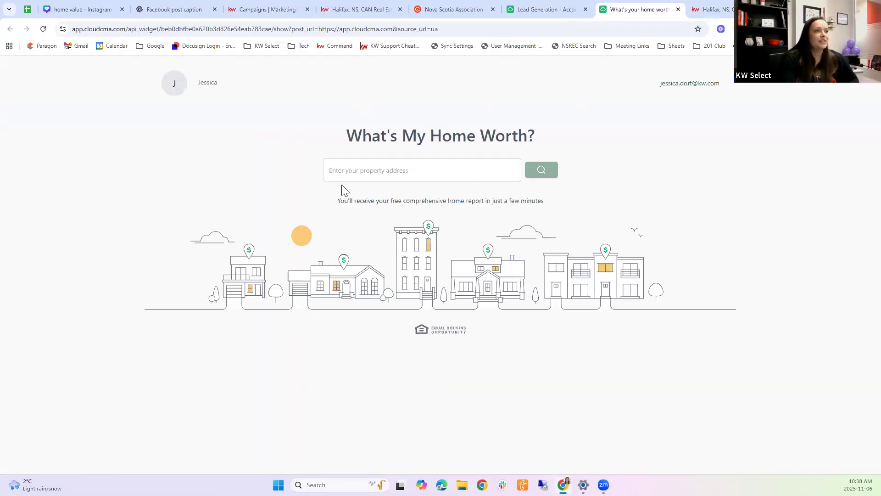
{"action": "left_click", "coordinate": [368, 30]}
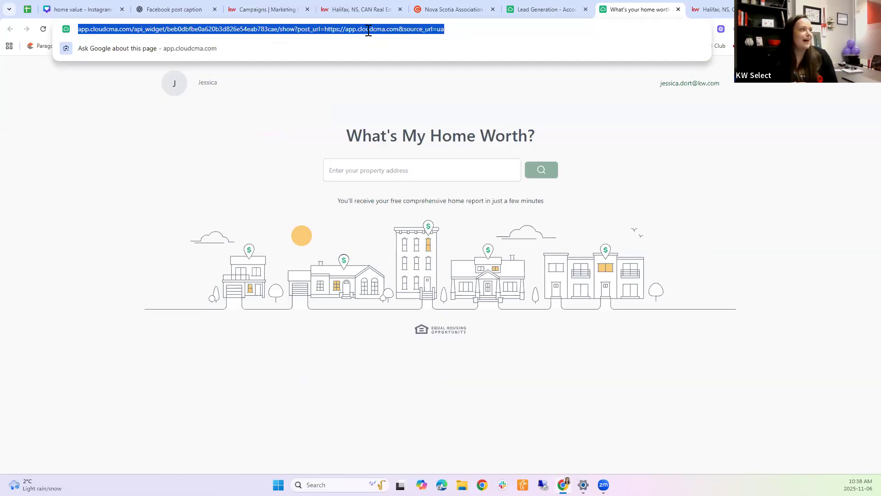
{"action": "left_click", "coordinate": [574, 94]}
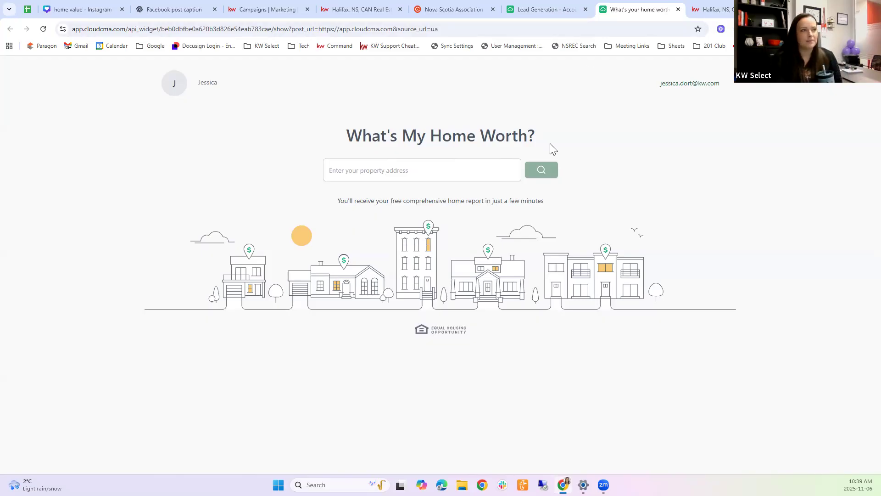
{"action": "left_click", "coordinate": [260, 7]}
{"action": "left_click", "coordinate": [61, 148]}
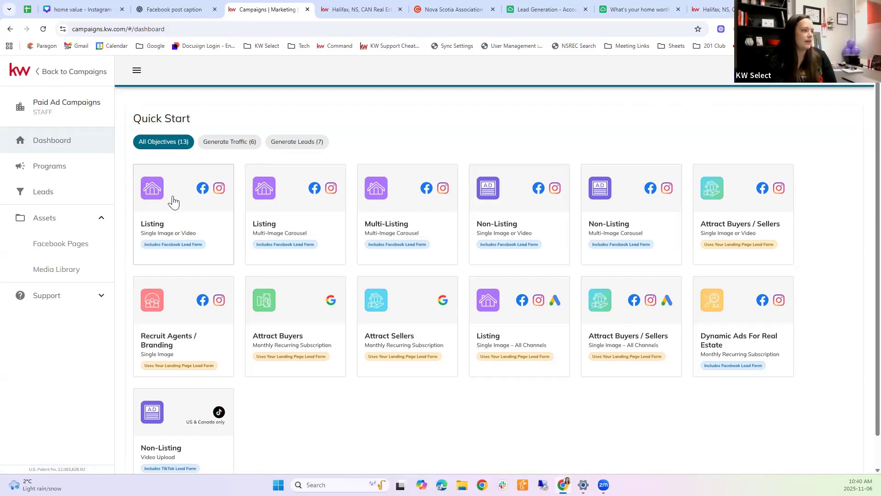
Step: Choose the Listing – Multi-Image Carousel template for a new Facebook/Instagram lead-form program
{"action": "left_click", "coordinate": [288, 215]}
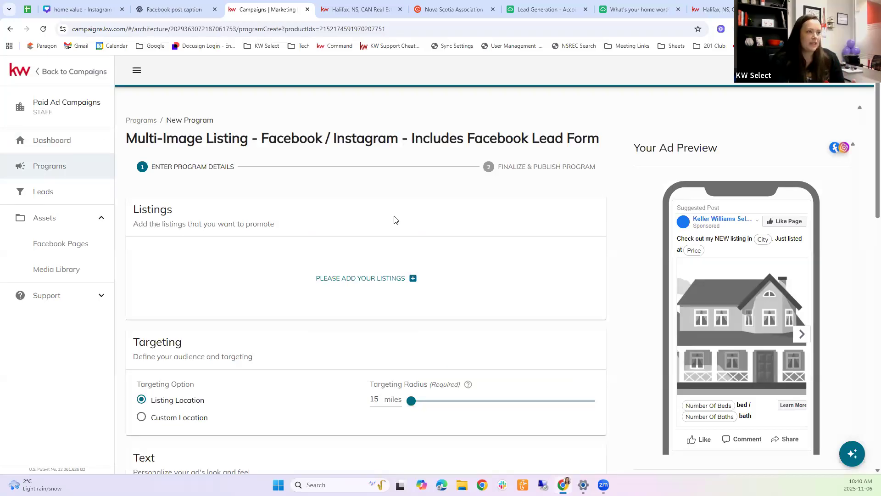
Step: Open the listing picker and set up a listing filter, first by MLS ID
{"action": "scroll", "coordinate": [394, 219], "scroll_direction": "down", "scroll_amount": 1}
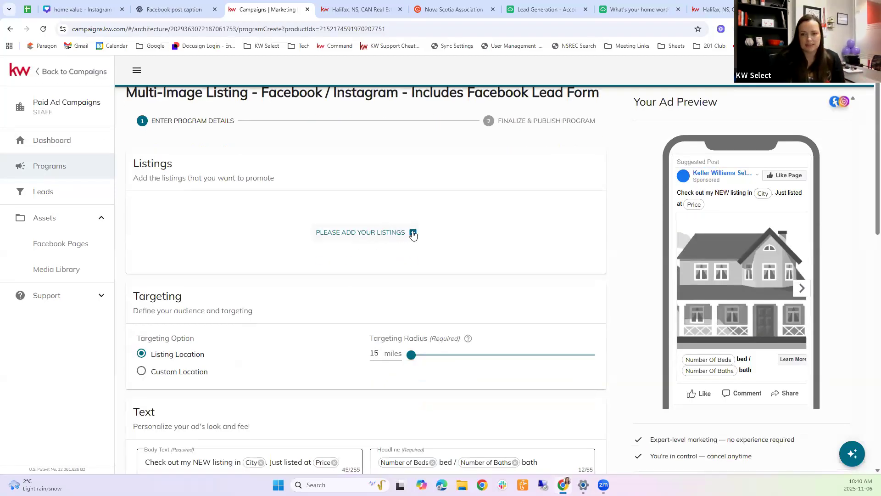
{"action": "left_click", "coordinate": [413, 233]}
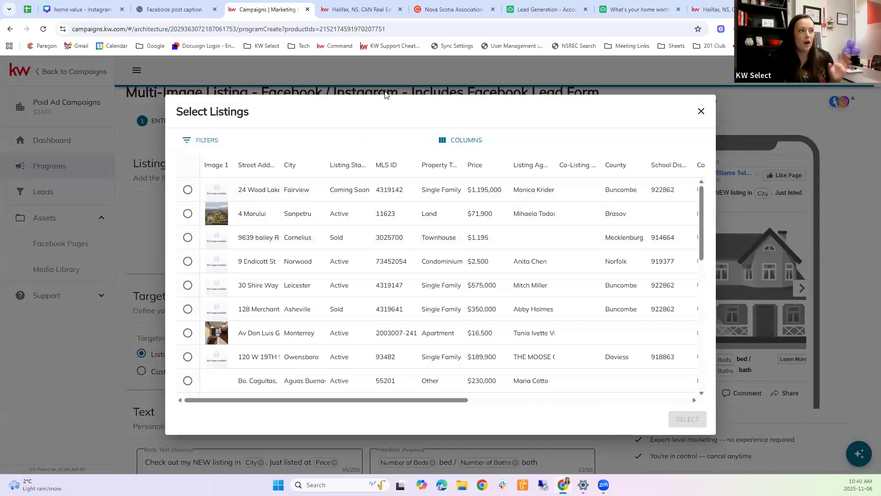
{"action": "left_click", "coordinate": [196, 142]}
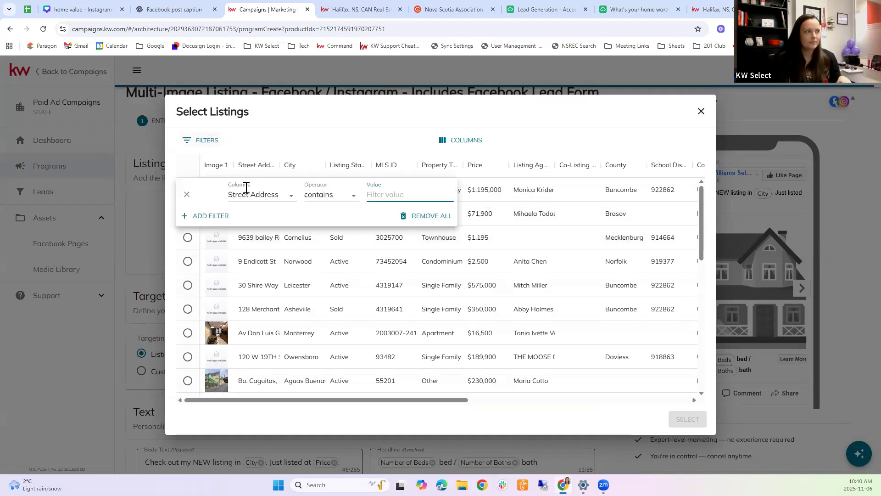
{"action": "left_click", "coordinate": [293, 196]}
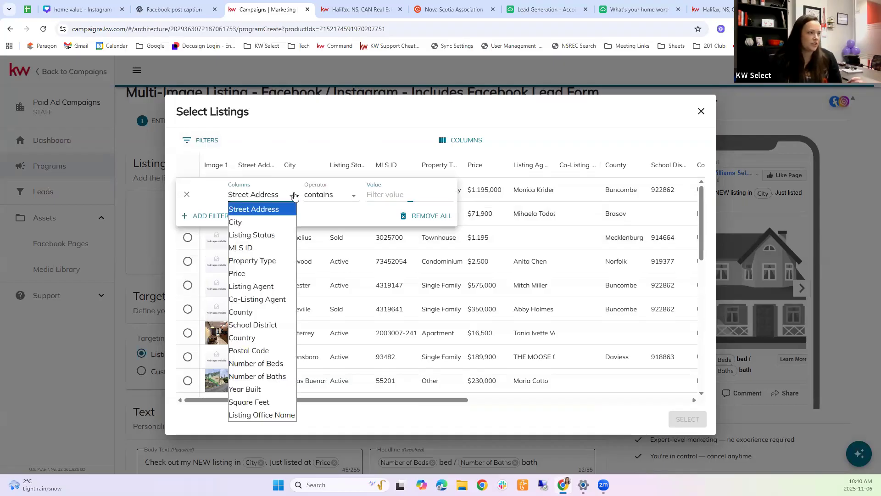
{"action": "left_click", "coordinate": [254, 248]}
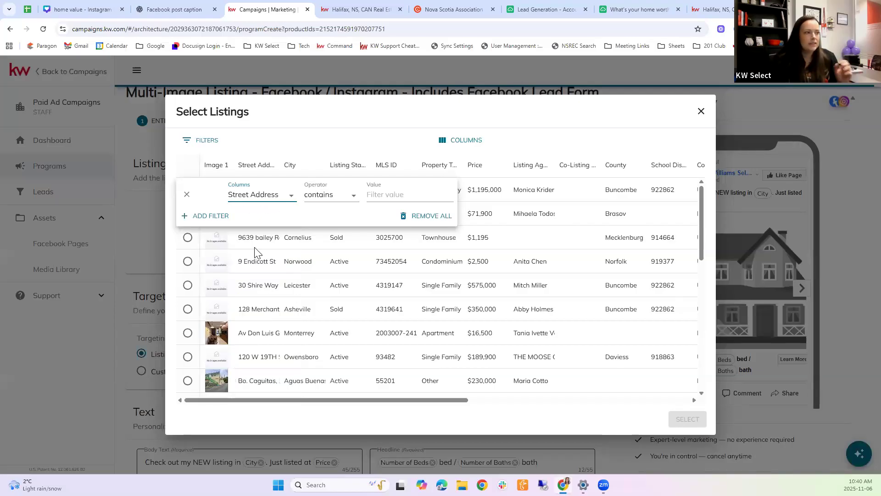
{"action": "left_click", "coordinate": [399, 197]}
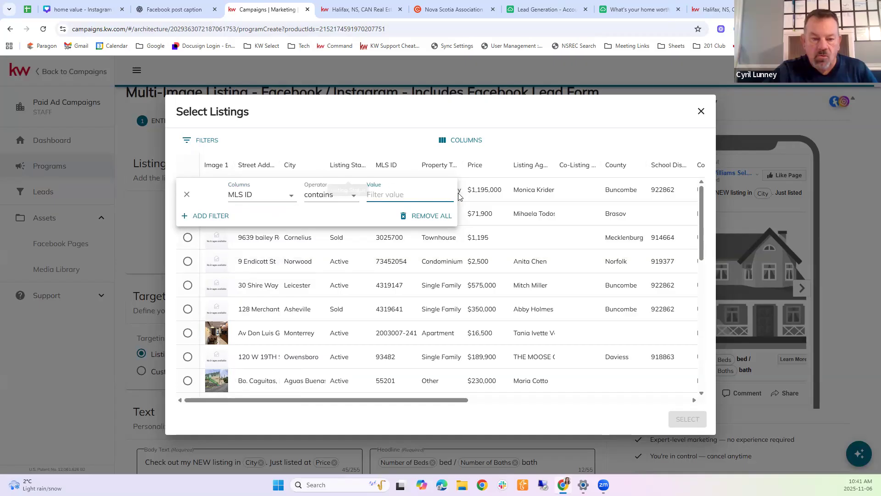
{"action": "left_click", "coordinate": [271, 196]}
{"action": "left_click", "coordinate": [267, 209]}
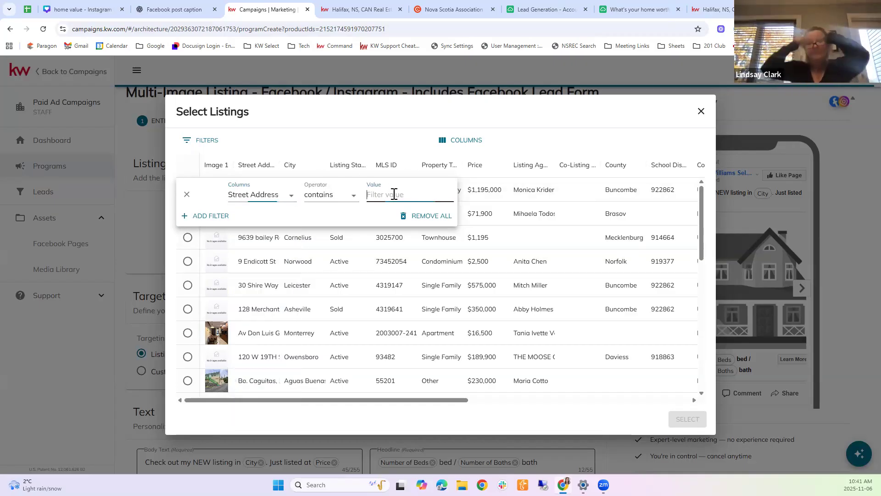
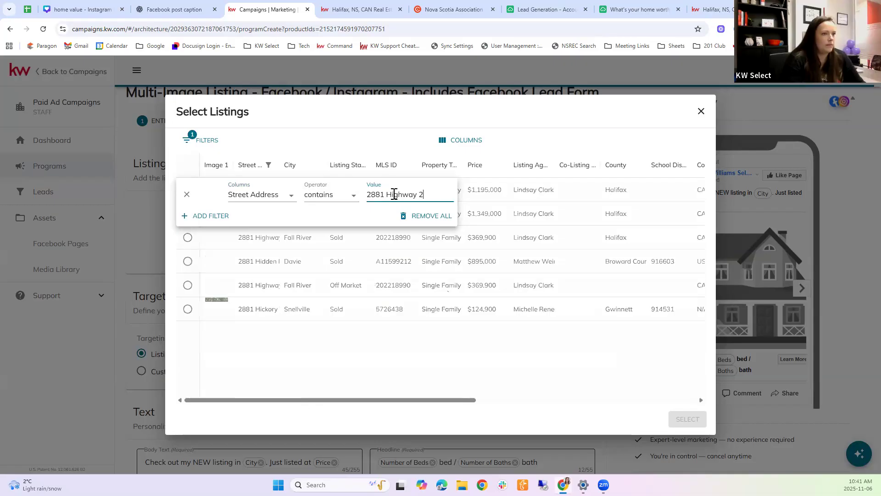
{"action": "left_click", "coordinate": [554, 147]}
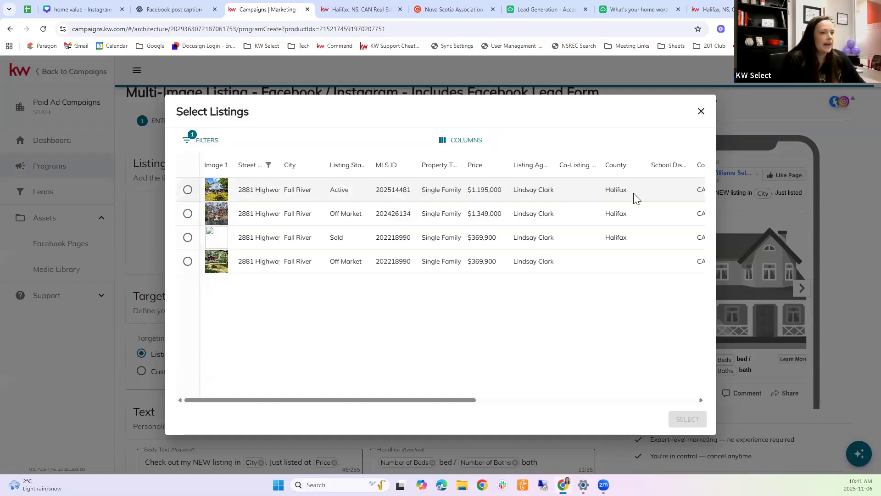
{"action": "left_click", "coordinate": [187, 190]}
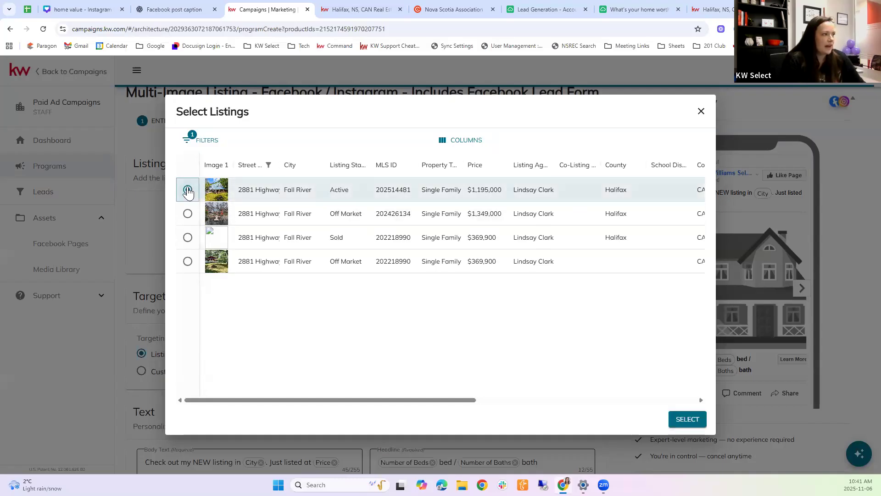
{"action": "left_click", "coordinate": [687, 420]}
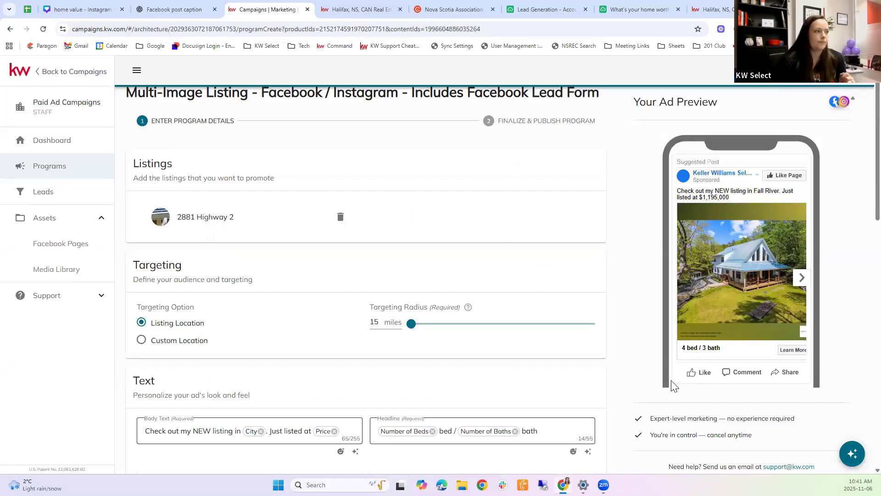
Step: Widen the ad's targeting radius to 19 miles, keeping Listing Location as the targeting option
{"action": "scroll", "coordinate": [198, 220], "scroll_direction": "down", "scroll_amount": 1}
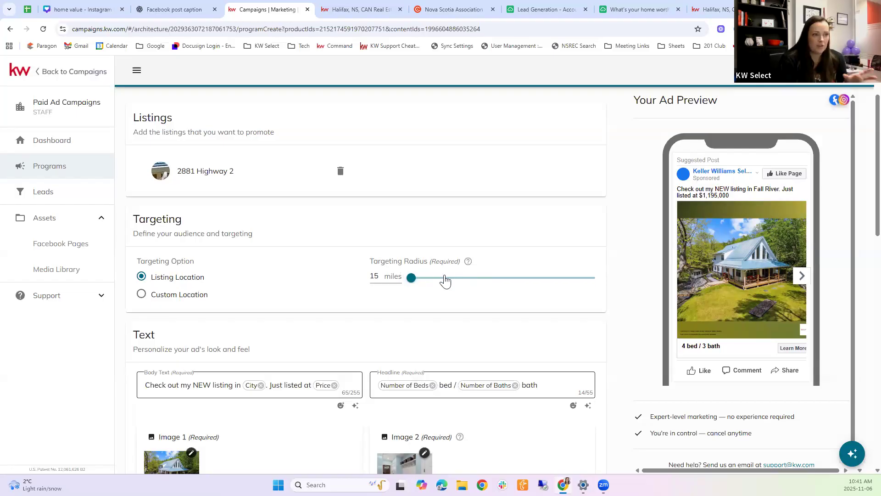
{"action": "left_click_drag", "start_coordinate": [411, 281], "coordinate": [431, 281]}
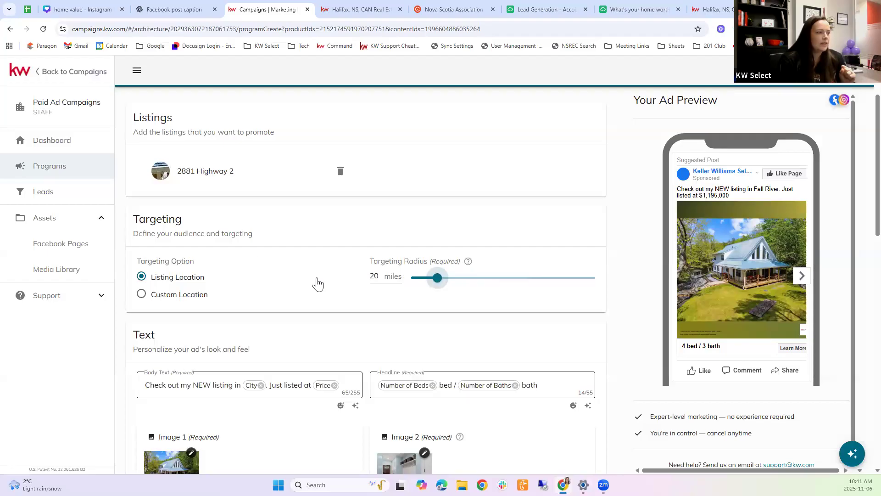
{"action": "left_click", "coordinate": [155, 296]}
{"action": "left_click", "coordinate": [232, 323]}
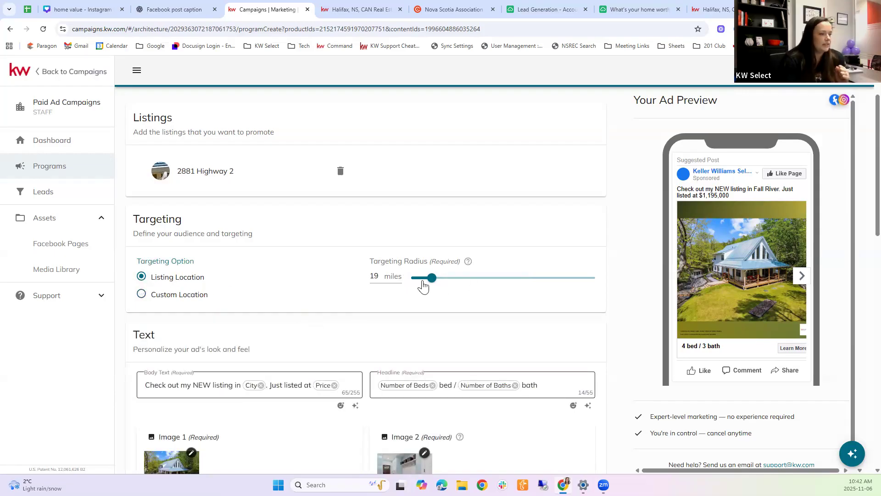
{"action": "scroll", "coordinate": [320, 327], "scroll_direction": "down", "scroll_amount": 4}
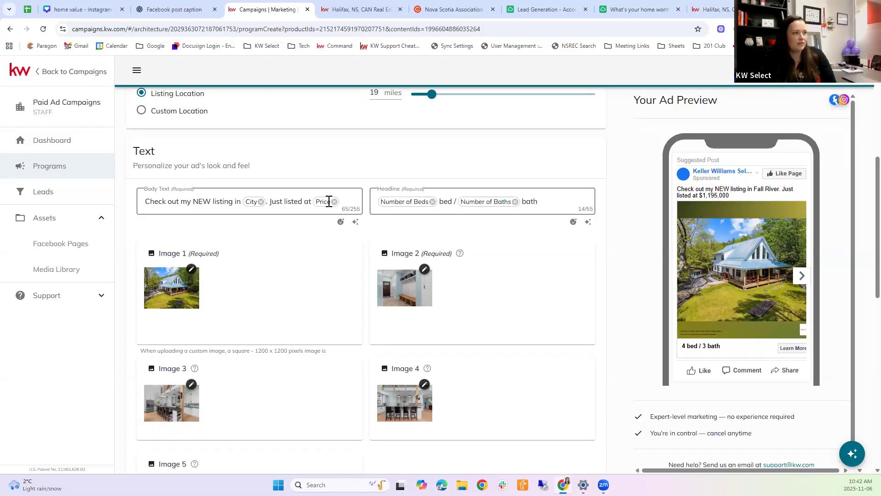
Step: Make the body text read 'Check out my NEW listing in City. Just listed at Price' using City and Price chips
{"action": "left_click", "coordinate": [490, 203]}
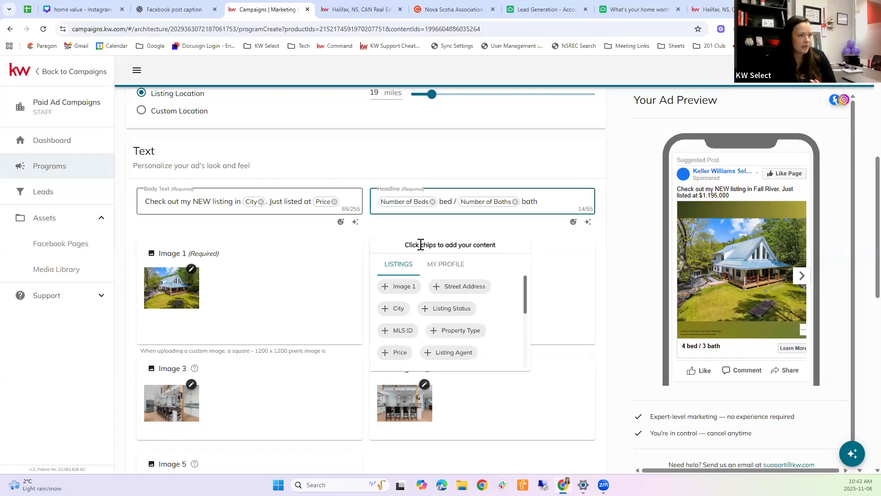
{"action": "left_click", "coordinate": [459, 166]}
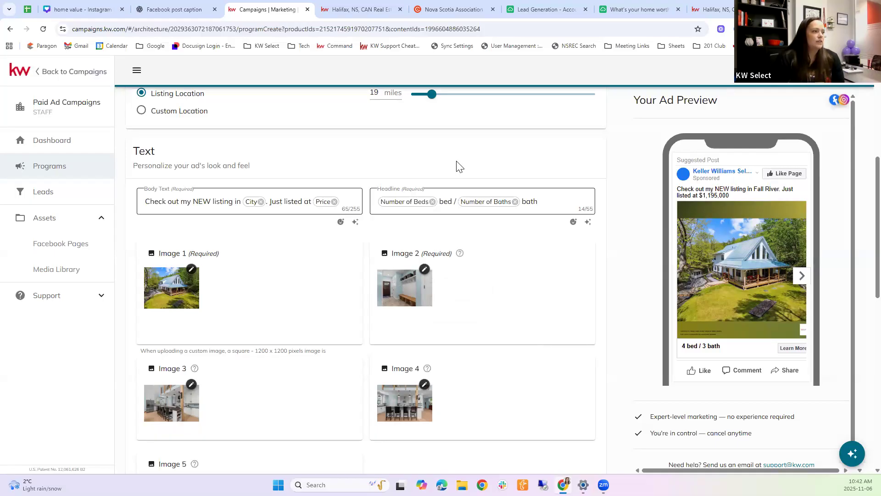
{"action": "left_click_drag", "start_coordinate": [276, 202], "coordinate": [313, 203]}
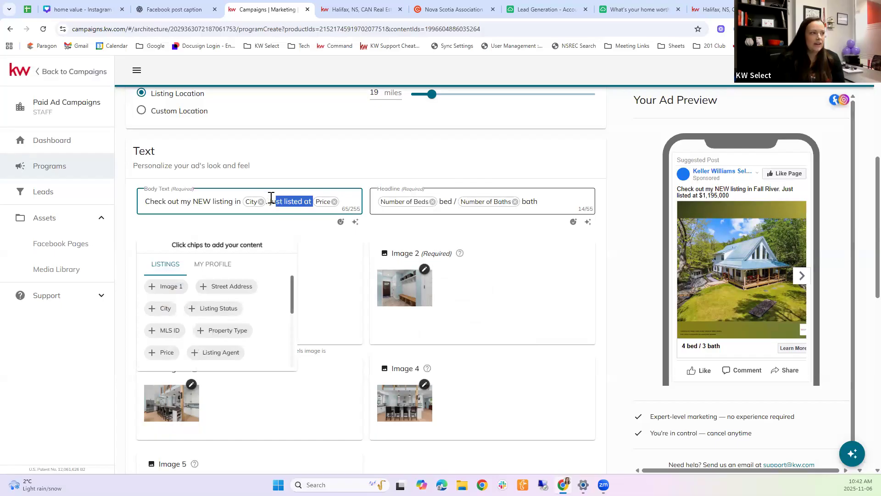
{"action": "left_click", "coordinate": [281, 202]}
{"action": "left_click", "coordinate": [323, 204], "text": "shift"}
{"action": "left_click", "coordinate": [342, 202]}
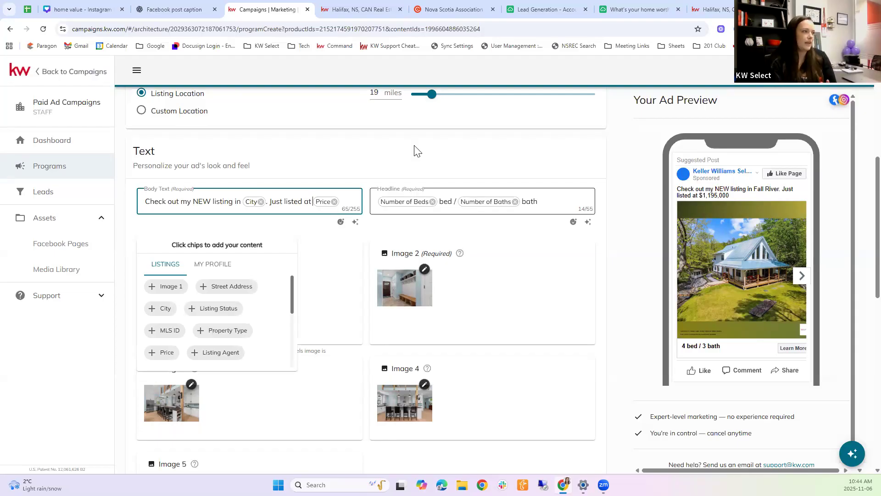
{"action": "left_click", "coordinate": [300, 156]}
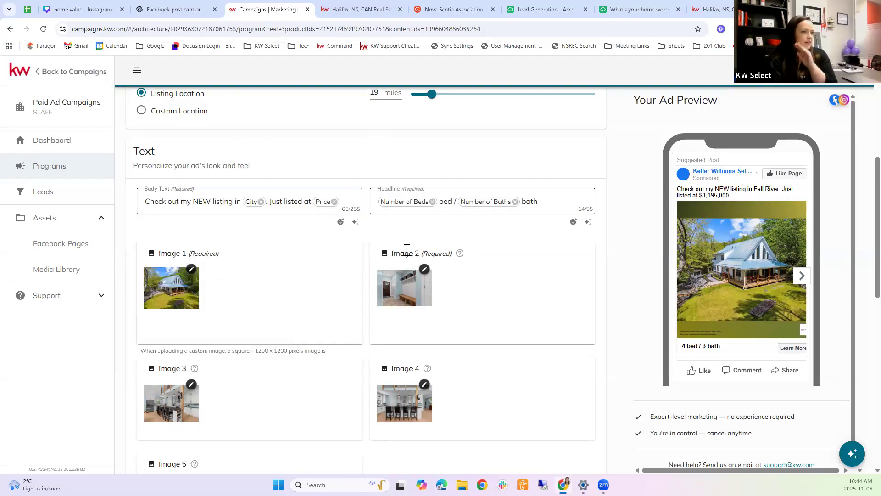
Step: Apply the Evolve AI Copywriter's 'Your Lakeside Luxury Awaits!' headline and lakeside-themed body text to the ad
{"action": "left_click", "coordinate": [849, 456]}
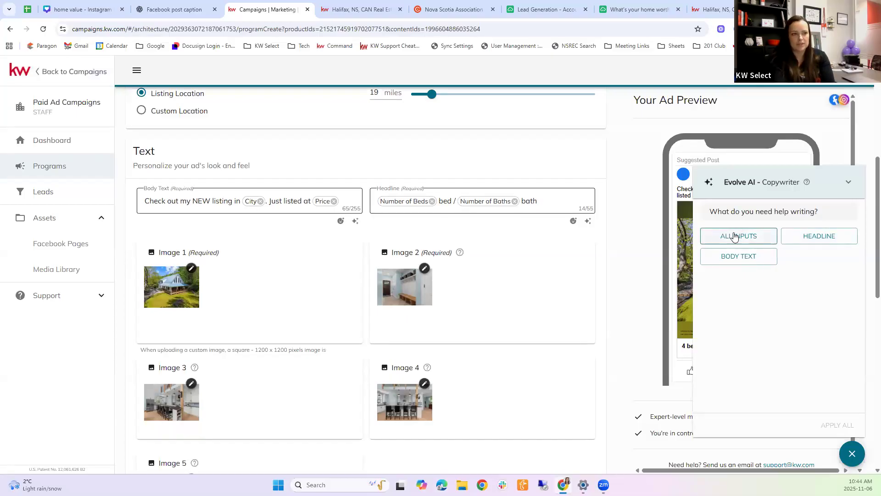
{"action": "left_click", "coordinate": [734, 236]}
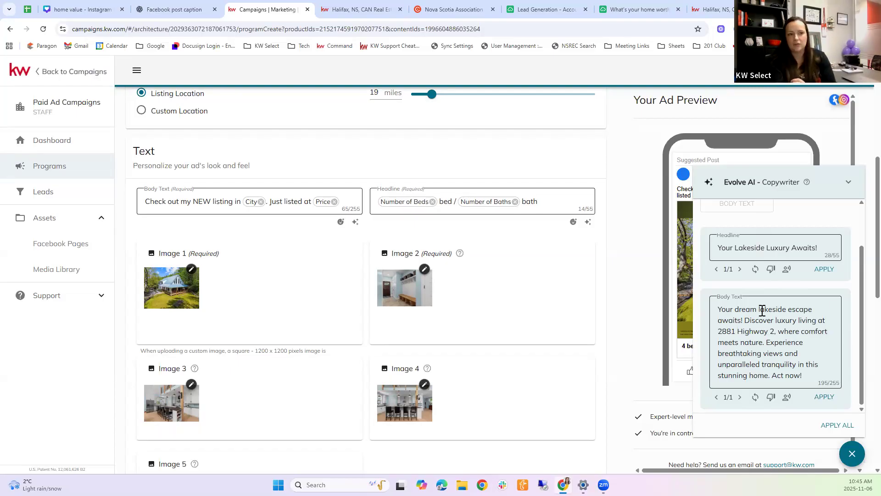
{"action": "left_click", "coordinate": [824, 397]}
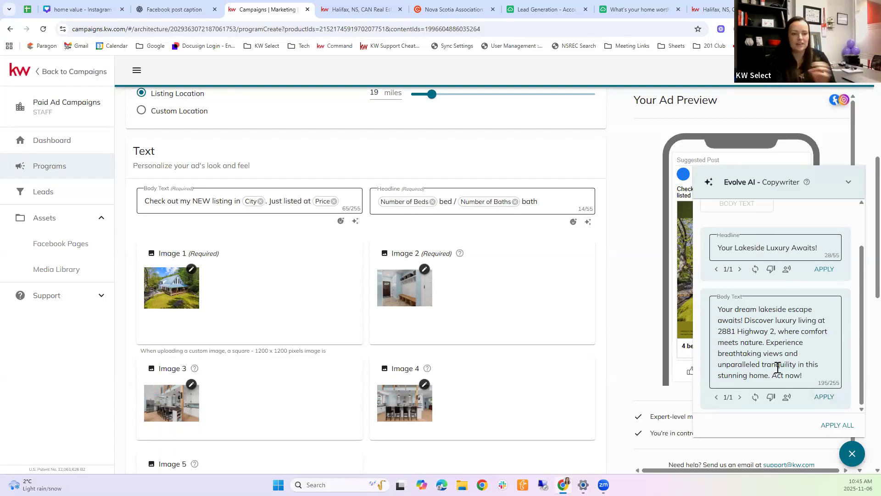
{"action": "left_click", "coordinate": [809, 375]}
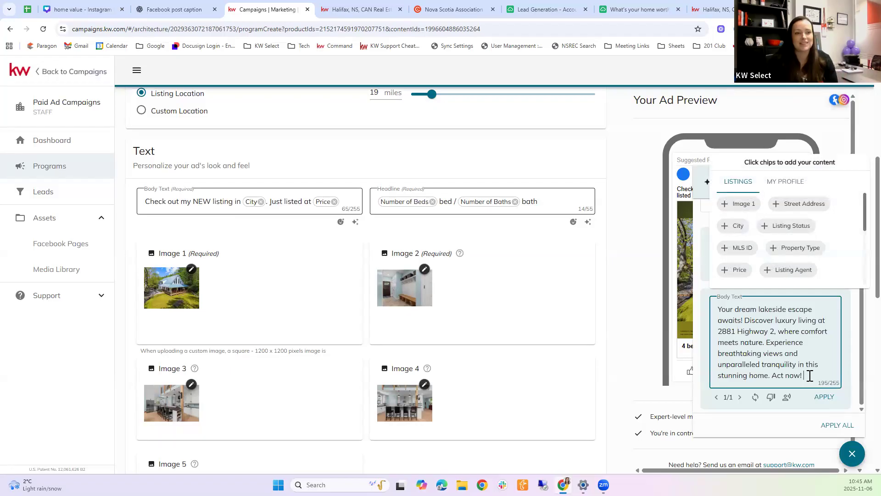
{"action": "left_click", "coordinate": [806, 412]}
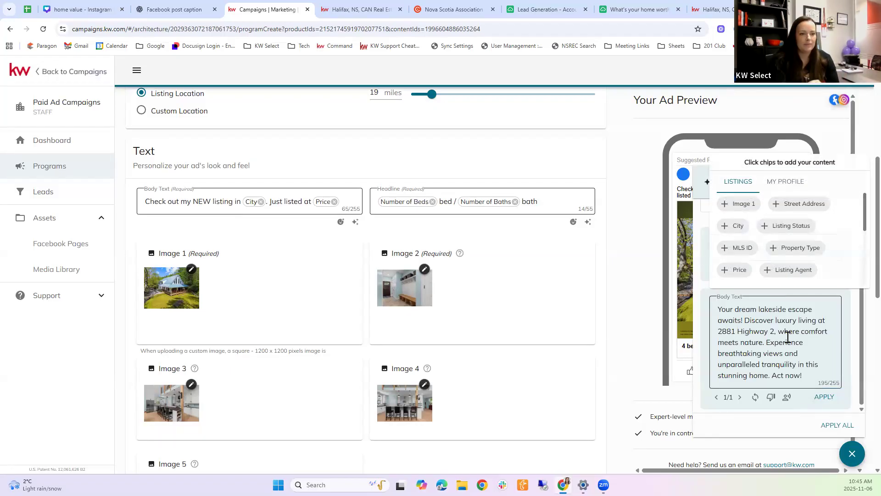
{"action": "left_click", "coordinate": [842, 427]}
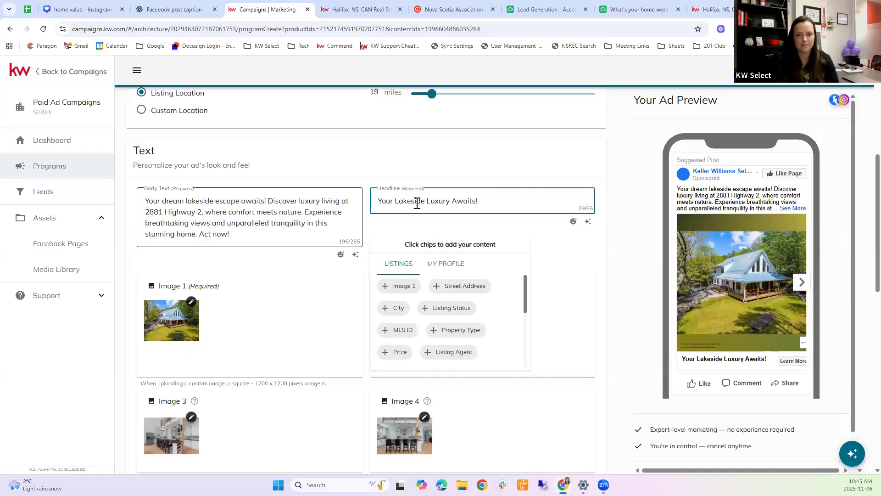
Step: Append the houses emoji to the end of the ad's body text
{"action": "left_click", "coordinate": [440, 173]}
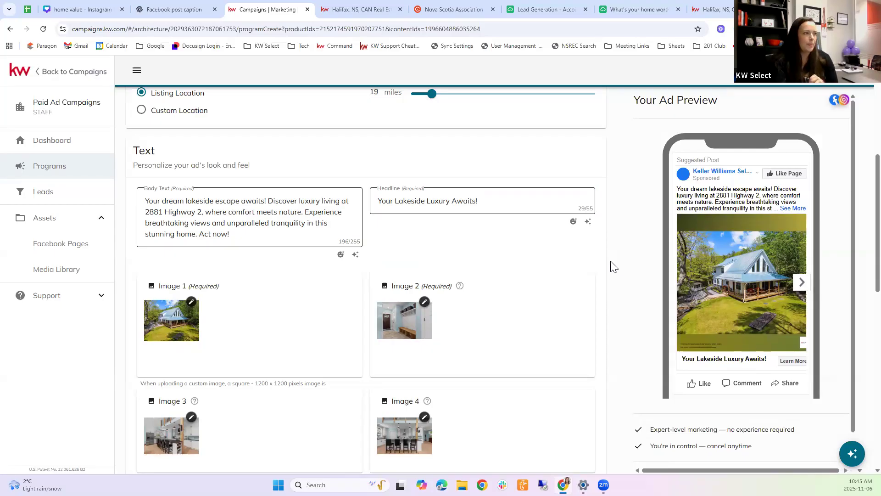
{"action": "left_click", "coordinate": [255, 235]}
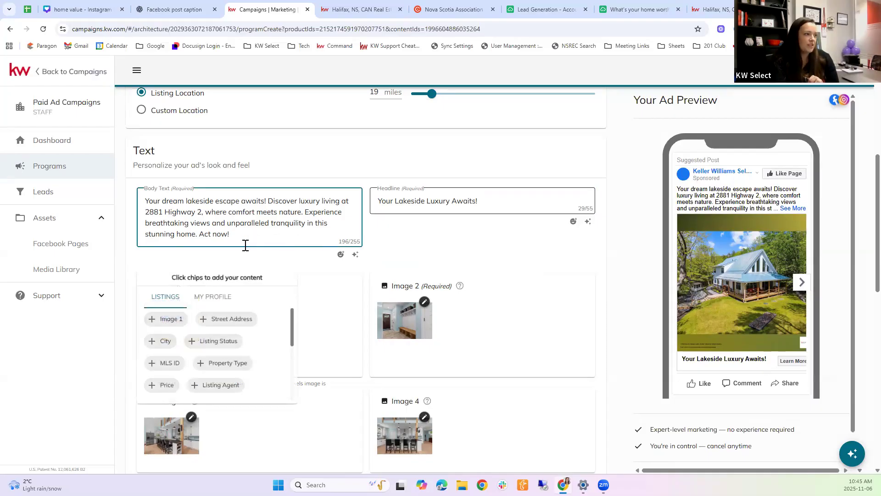
{"action": "left_click", "coordinate": [342, 256]}
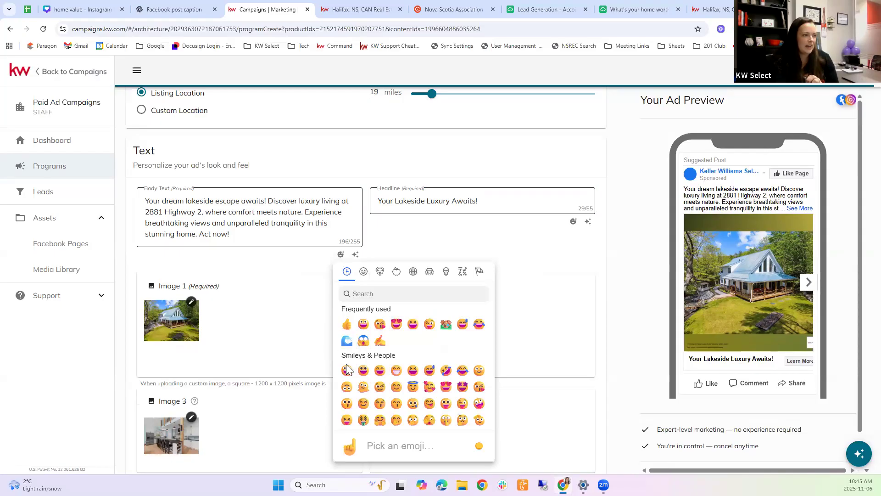
{"action": "left_click", "coordinate": [399, 296]}
{"action": "left_click", "coordinate": [446, 324]}
{"action": "left_click", "coordinate": [416, 248]}
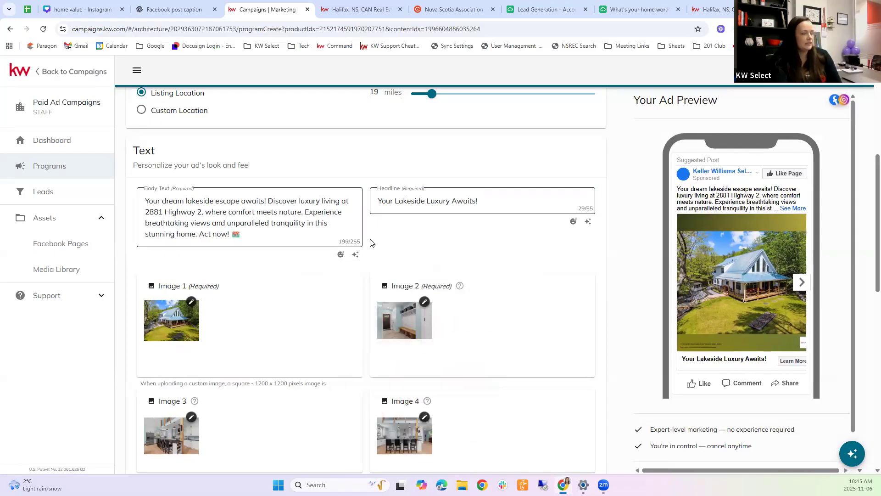
{"action": "left_click", "coordinate": [245, 223]}
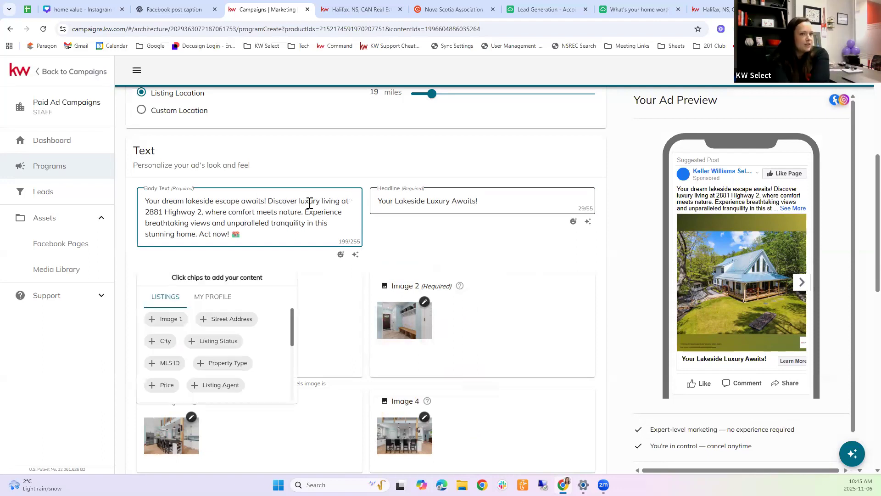
{"action": "left_click", "coordinate": [257, 228]}
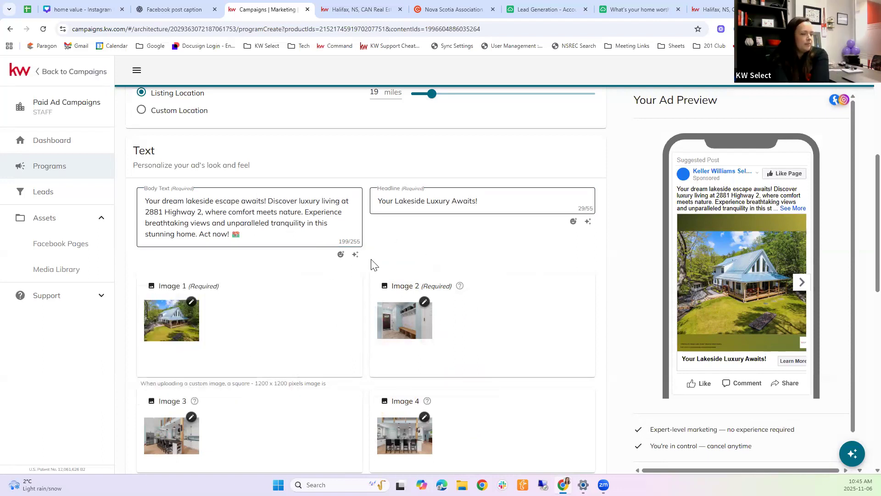
{"action": "scroll", "coordinate": [424, 255], "scroll_direction": "down", "scroll_amount": 3}
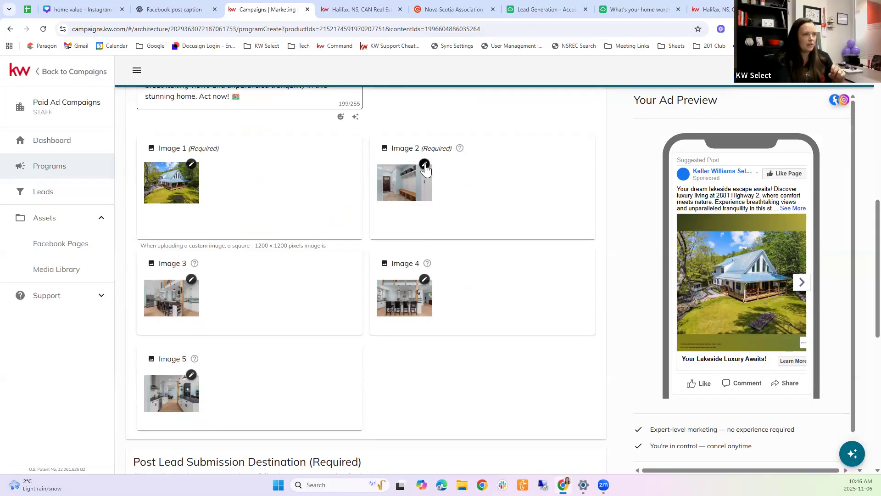
Step: Set Image 2 to the living-room photo instead of the kitchen-with-stools photo and confirm
{"action": "left_click", "coordinate": [425, 166]}
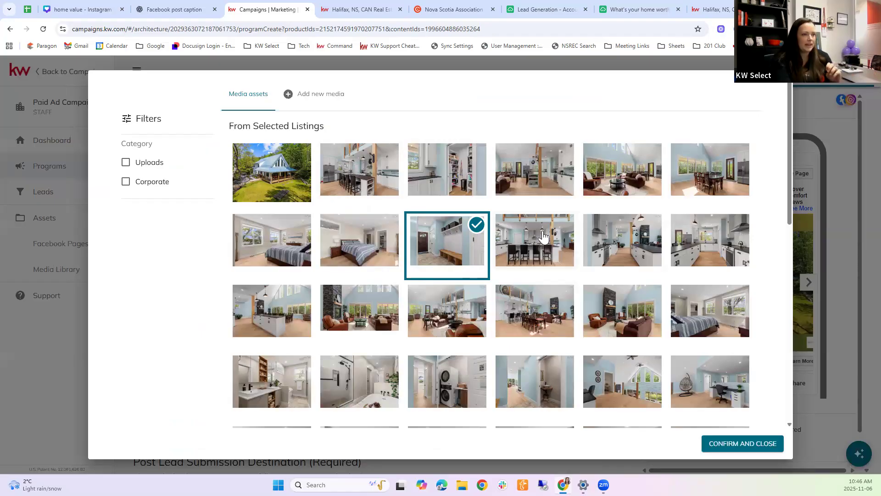
{"action": "left_click", "coordinate": [533, 245]}
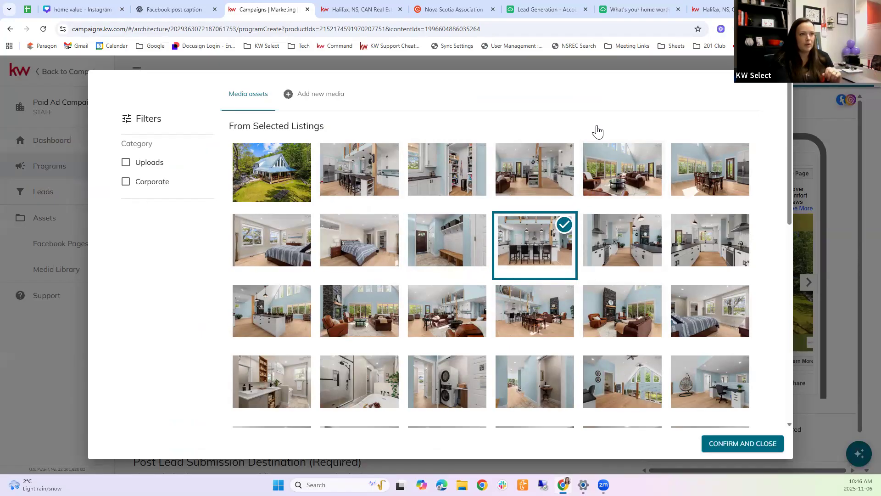
{"action": "left_click", "coordinate": [607, 164]}
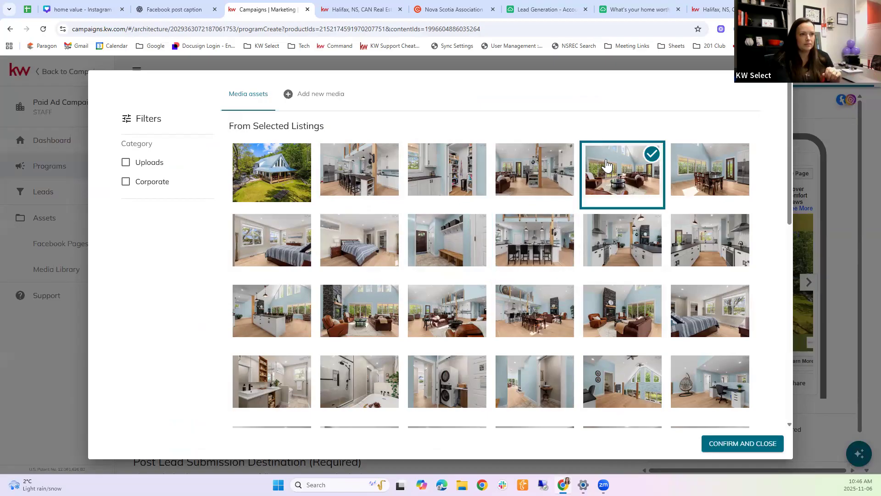
{"action": "left_click", "coordinate": [740, 445]}
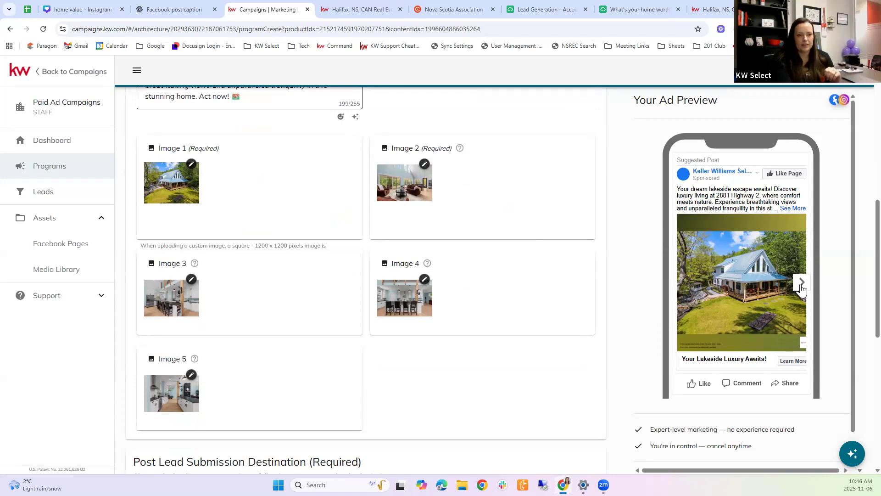
Step: Flip forward and back through the photos in the ad preview carousel
{"action": "left_click", "coordinate": [801, 282]}
{"action": "left_click", "coordinate": [802, 282]}
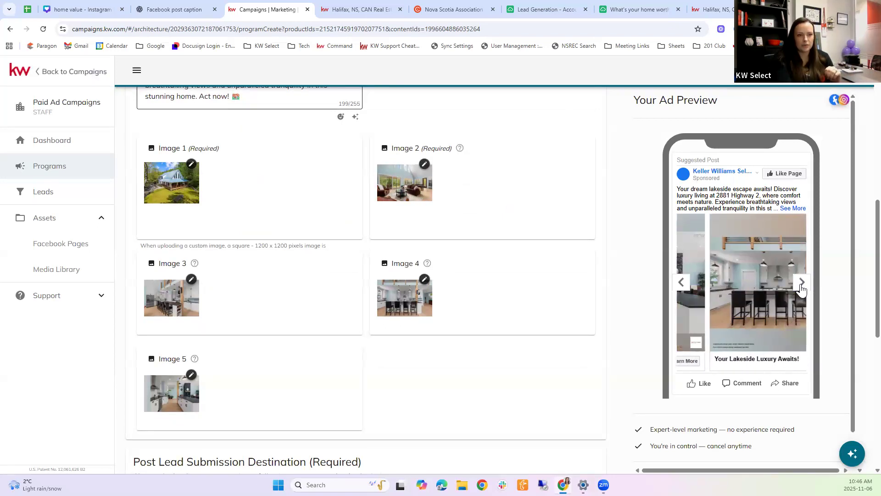
{"action": "left_click", "coordinate": [684, 287]}
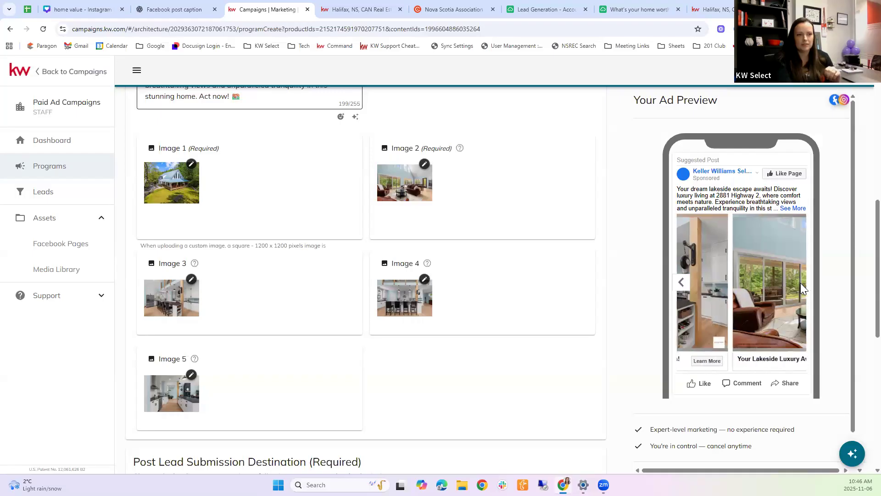
{"action": "left_click", "coordinate": [684, 286]}
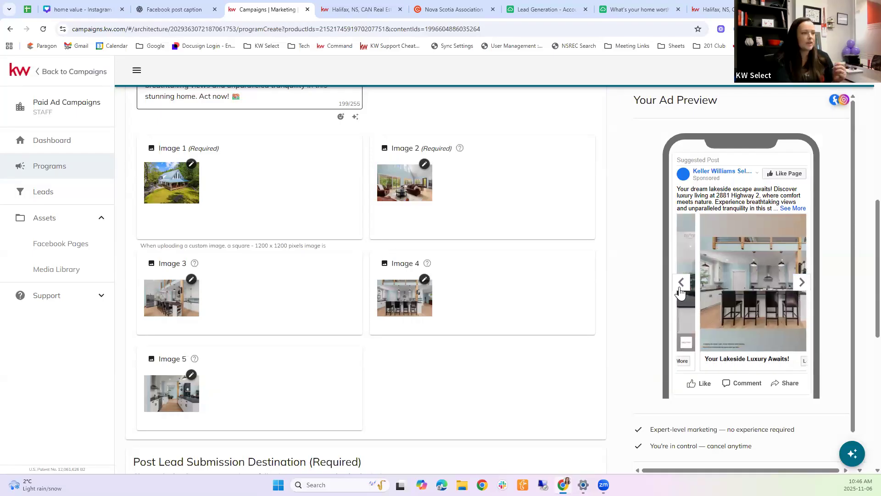
{"action": "scroll", "coordinate": [410, 358], "scroll_direction": "down", "scroll_amount": 2}
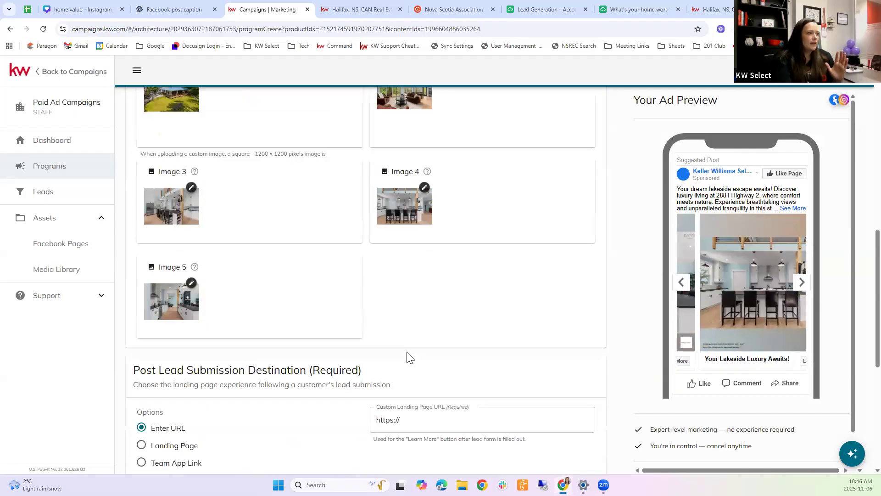
{"action": "scroll", "coordinate": [436, 337], "scroll_direction": "up", "scroll_amount": 1}
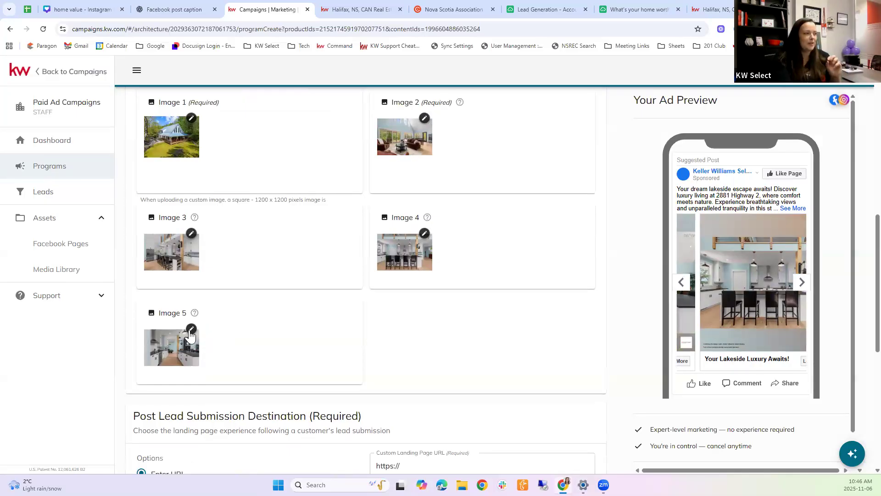
Step: Empty the Image 5 slot by deselecting its kitchen photo
{"action": "left_click", "coordinate": [191, 333]}
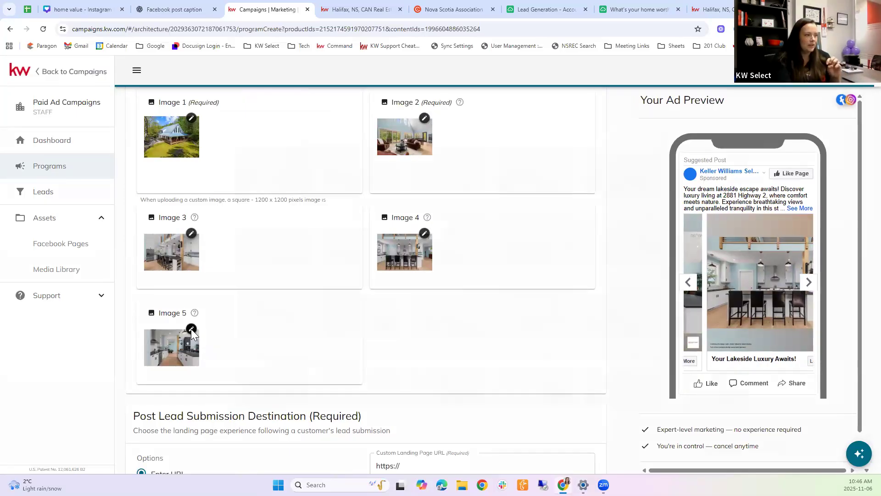
{"action": "left_click", "coordinate": [652, 252]}
{"action": "left_click", "coordinate": [651, 255]}
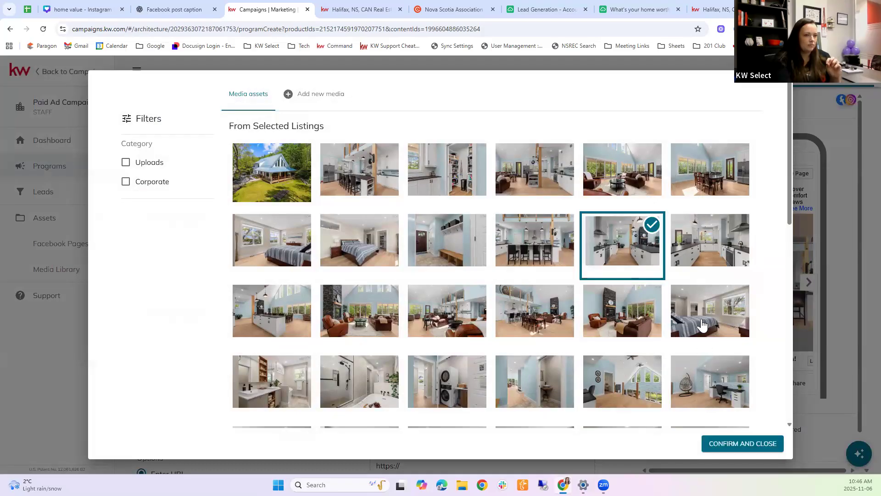
{"action": "left_click", "coordinate": [620, 262]}
{"action": "left_click", "coordinate": [768, 443]}
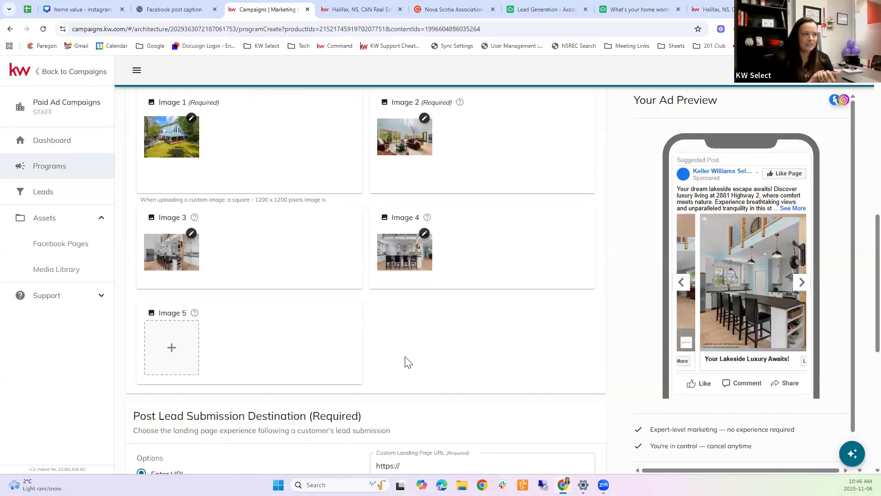
Step: Empty the Image 4 slot by deselecting its kitchen photo
{"action": "left_click", "coordinate": [424, 233]}
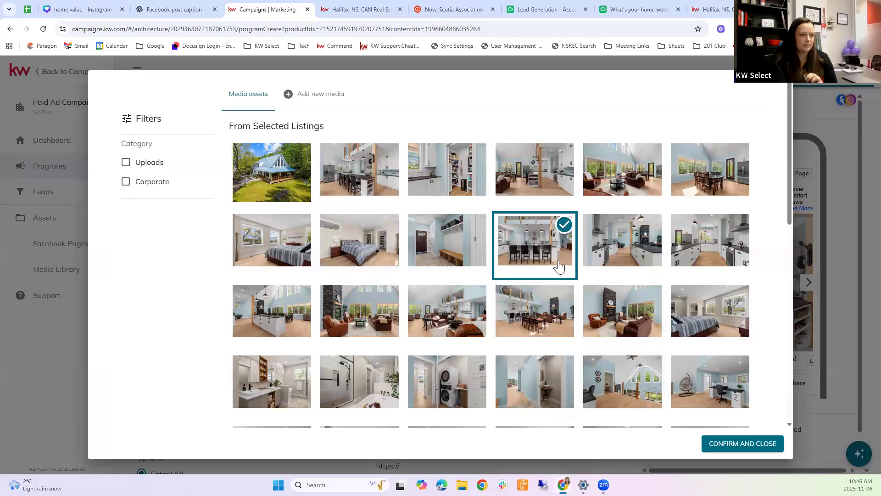
{"action": "left_click", "coordinate": [556, 255]}
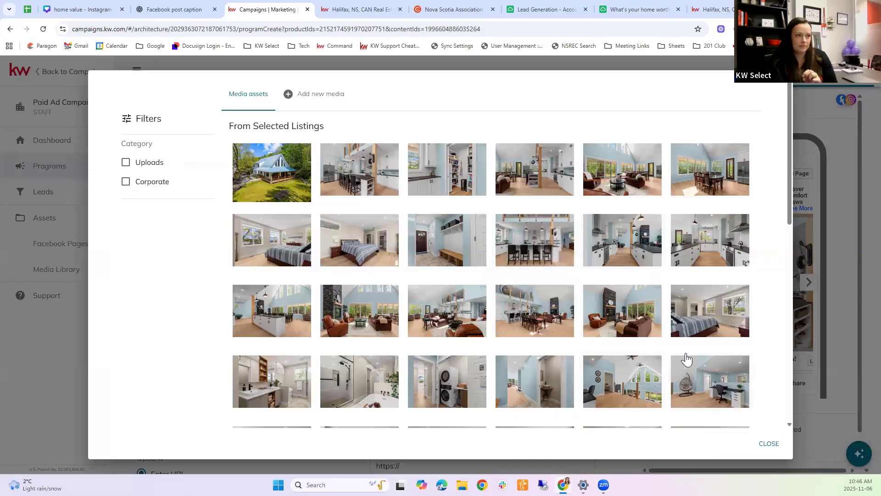
{"action": "left_click", "coordinate": [767, 444]}
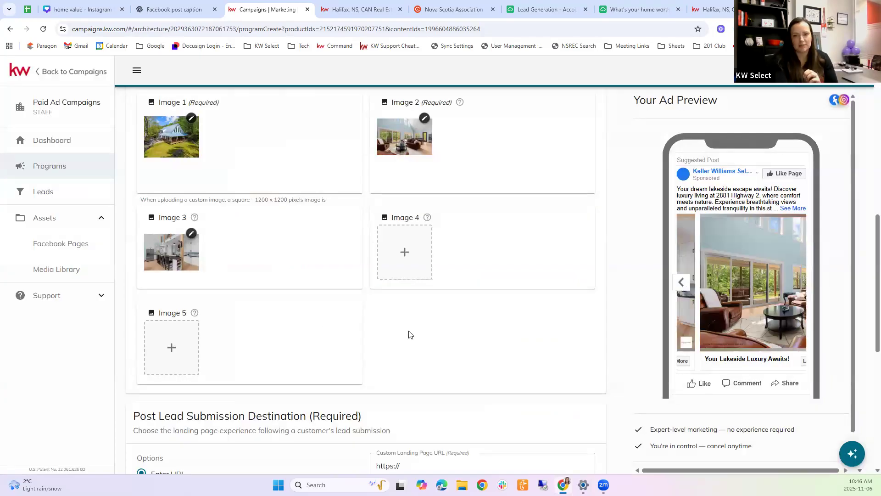
{"action": "scroll", "coordinate": [475, 320], "scroll_direction": "up", "scroll_amount": 1}
{"action": "scroll", "coordinate": [475, 320], "scroll_direction": "up", "scroll_amount": 2}
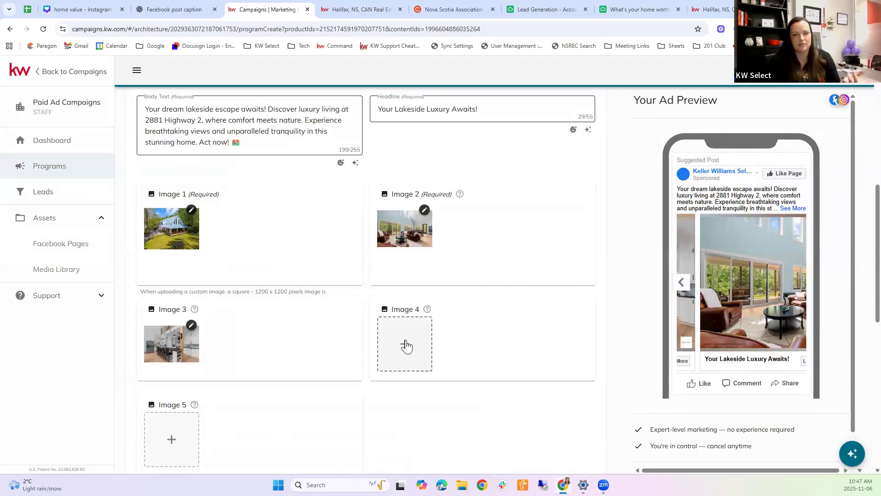
{"action": "left_click", "coordinate": [406, 347]}
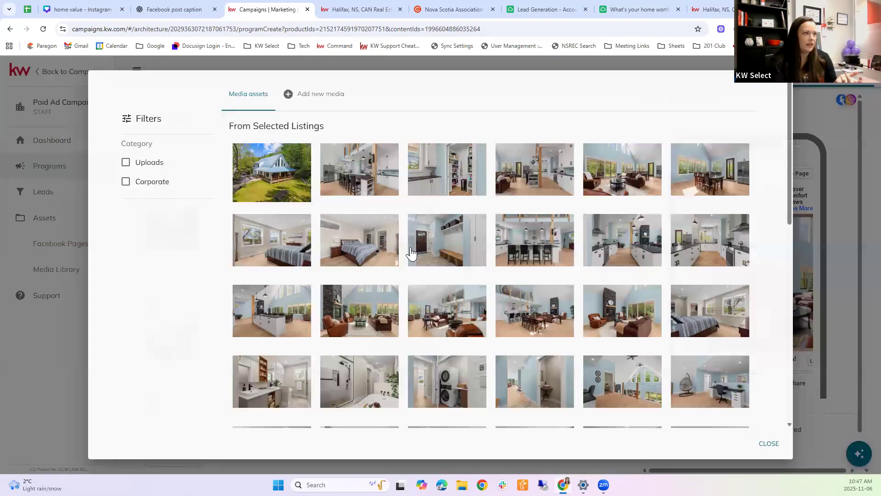
{"action": "left_click", "coordinate": [299, 96]}
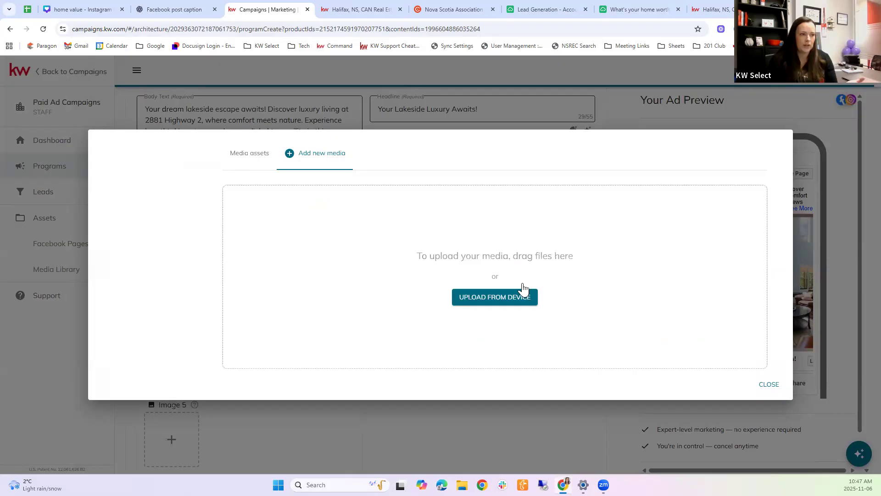
{"action": "left_click", "coordinate": [766, 387]}
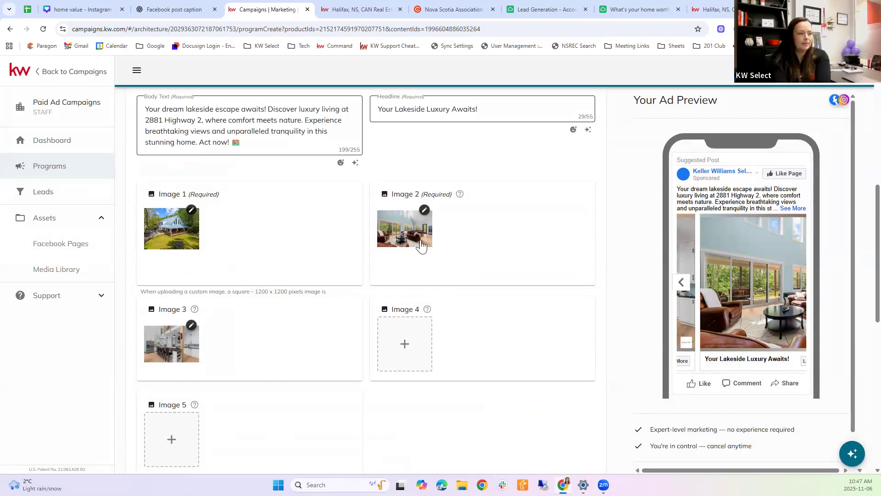
{"action": "scroll", "coordinate": [419, 248], "scroll_direction": "down", "scroll_amount": 3}
{"action": "scroll", "coordinate": [421, 247], "scroll_direction": "down", "scroll_amount": 2}
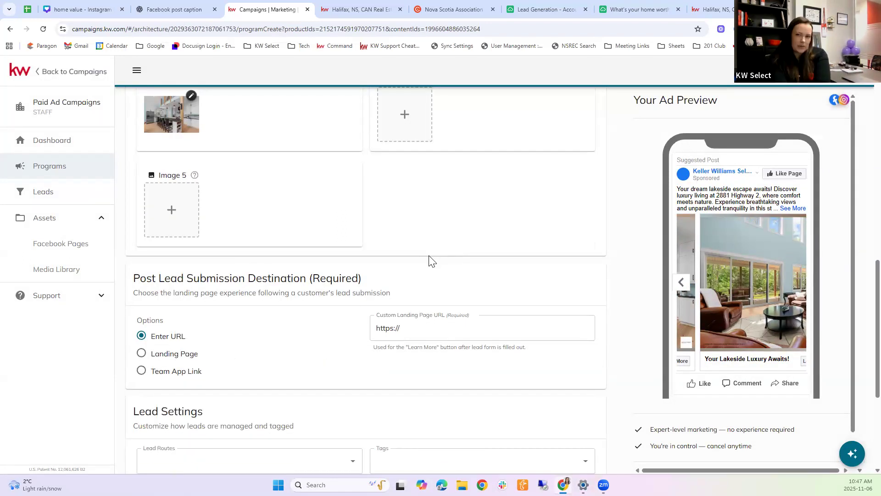
{"action": "scroll", "coordinate": [430, 260], "scroll_direction": "up", "scroll_amount": 2}
{"action": "scroll", "coordinate": [430, 260], "scroll_direction": "up", "scroll_amount": 7}
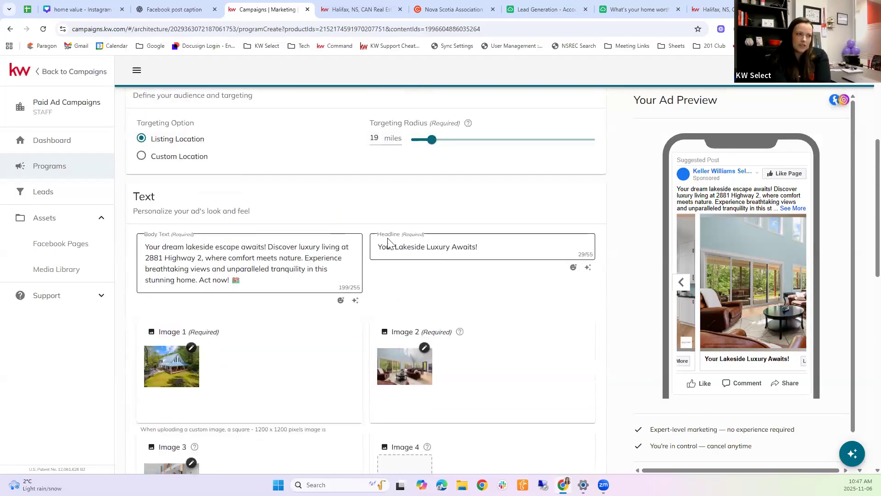
{"action": "scroll", "coordinate": [438, 291], "scroll_direction": "down", "scroll_amount": 5}
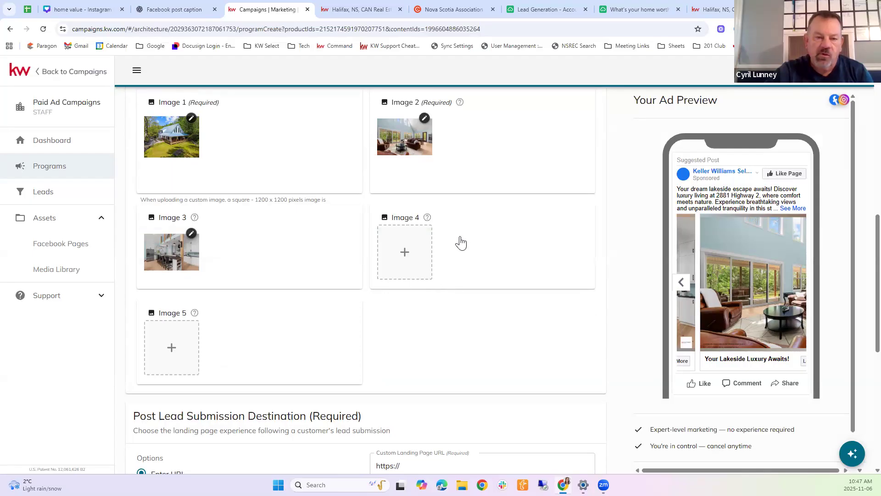
{"action": "scroll", "coordinate": [468, 247], "scroll_direction": "up", "scroll_amount": 5}
{"action": "scroll", "coordinate": [381, 170], "scroll_direction": "up", "scroll_amount": 4}
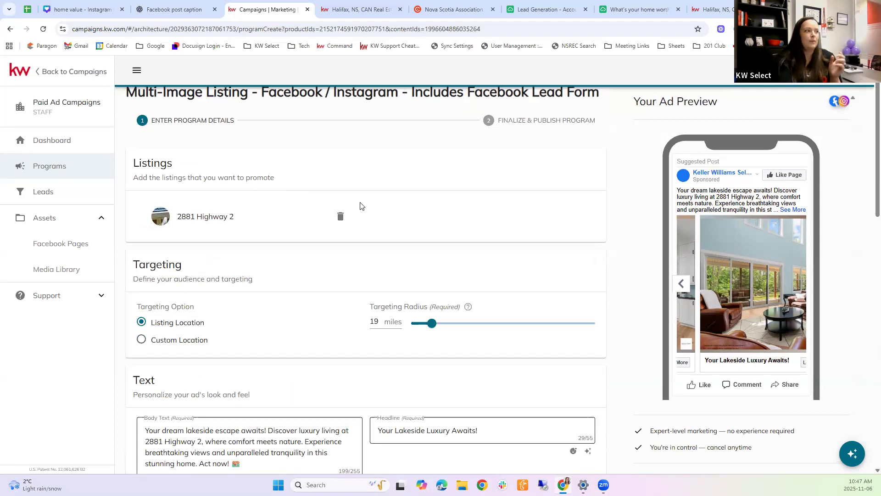
{"action": "left_click", "coordinate": [294, 216]}
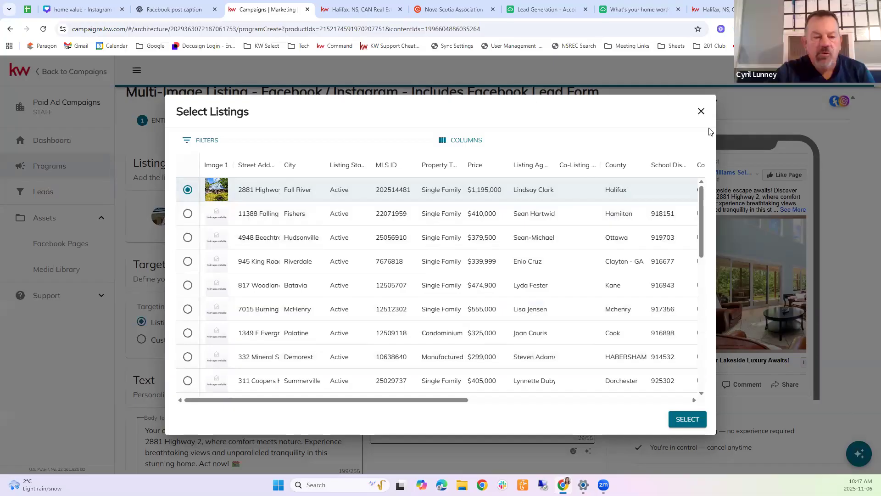
{"action": "left_click", "coordinate": [701, 112]}
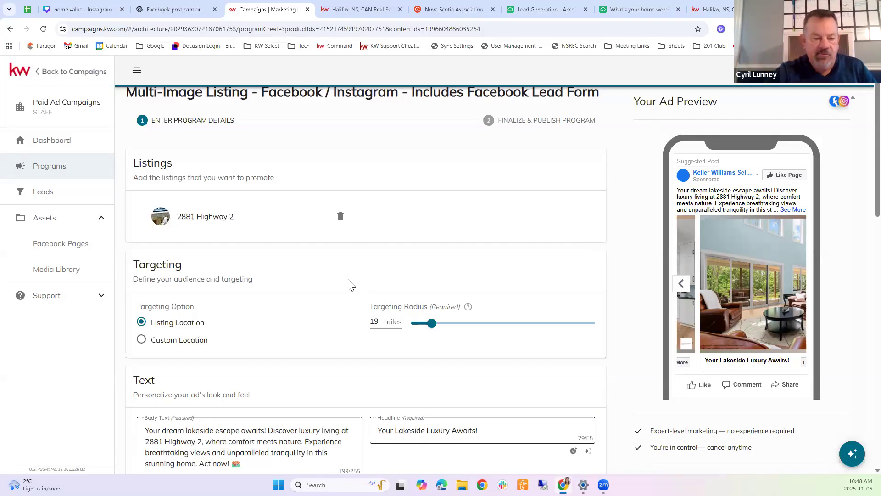
{"action": "scroll", "coordinate": [362, 289], "scroll_direction": "down", "scroll_amount": 2}
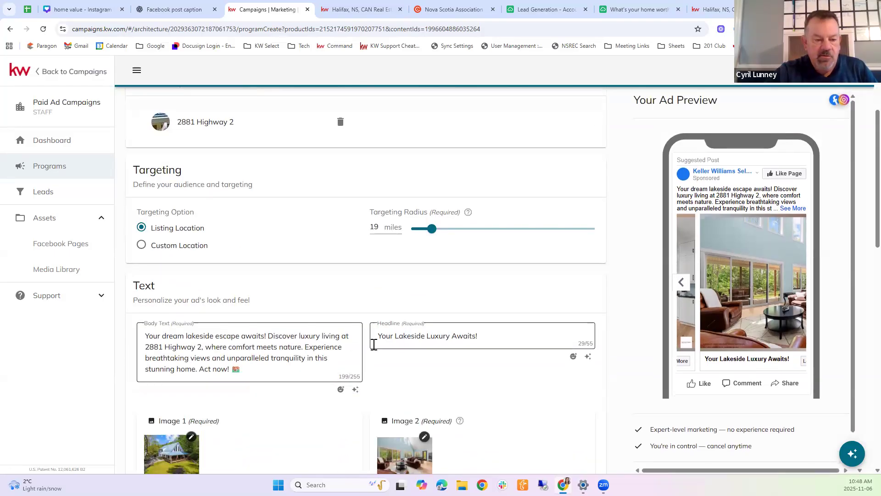
{"action": "scroll", "coordinate": [374, 344], "scroll_direction": "down", "scroll_amount": 11}
{"action": "scroll", "coordinate": [203, 257], "scroll_direction": "up", "scroll_amount": 1}
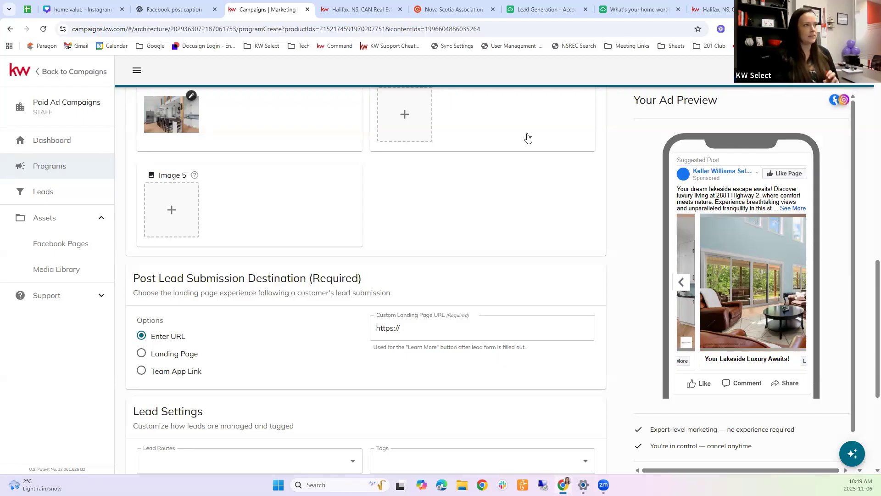
{"action": "mouse_move", "coordinate": [370, 2]}
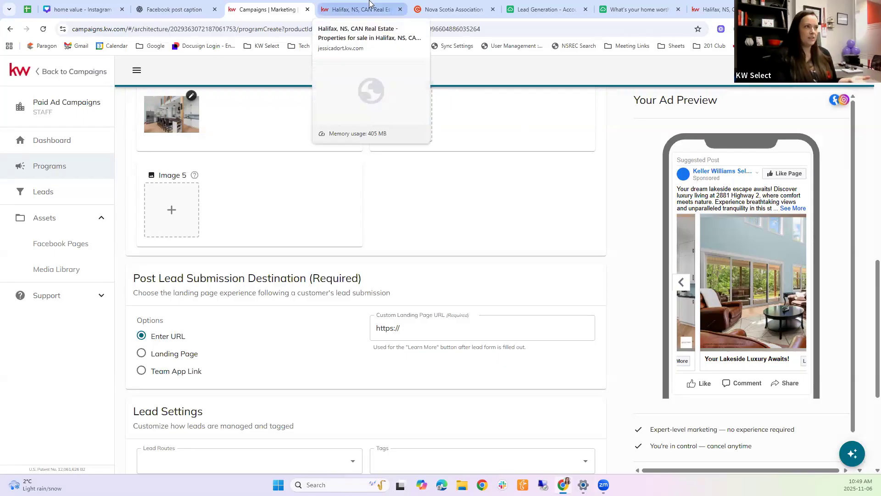
{"action": "left_click", "coordinate": [369, 4]}
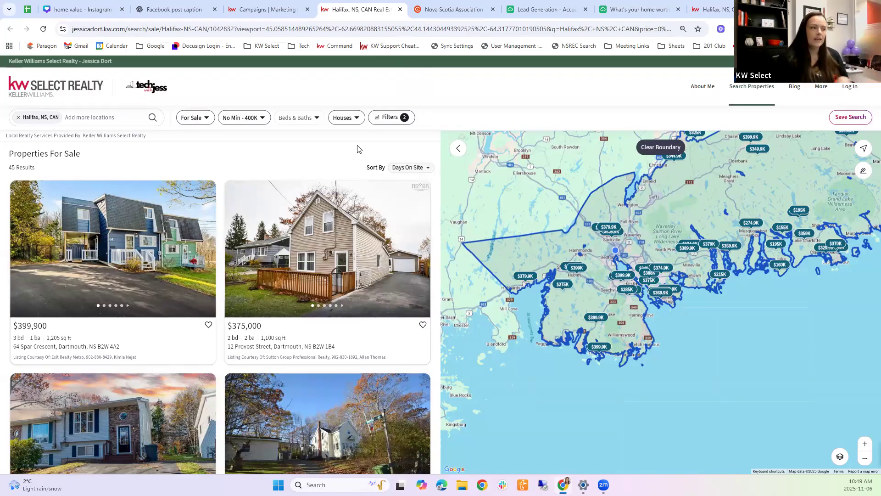
{"action": "mouse_move", "coordinate": [371, 274]}
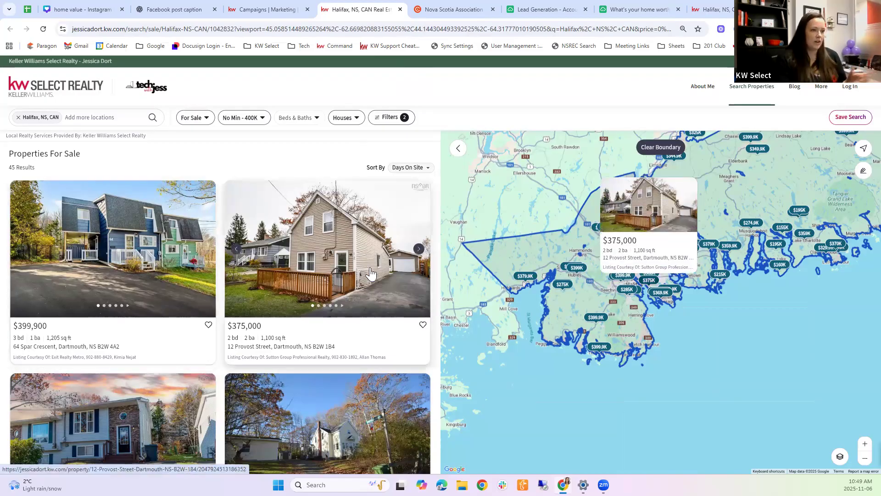
{"action": "left_click", "coordinate": [18, 117]}
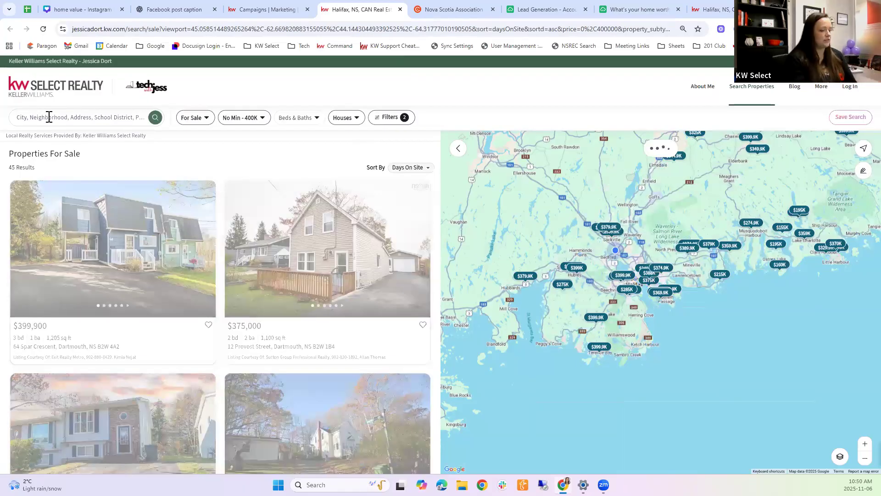
{"action": "left_click", "coordinate": [49, 117]}
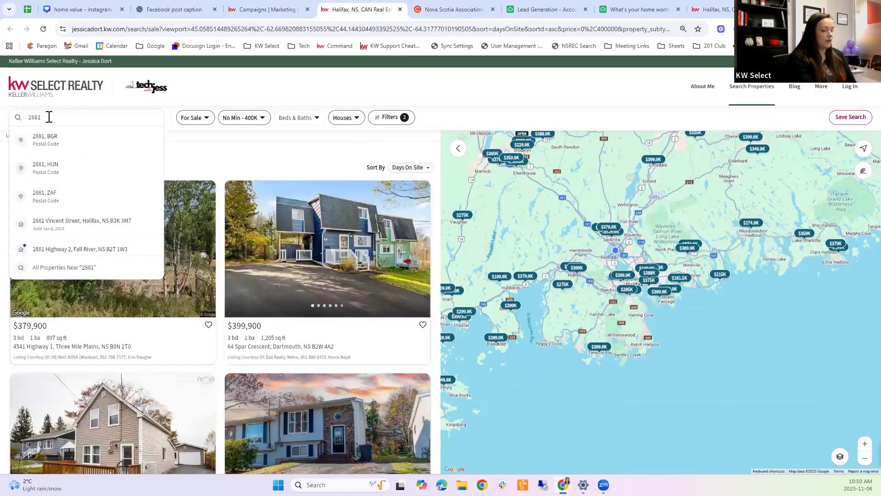
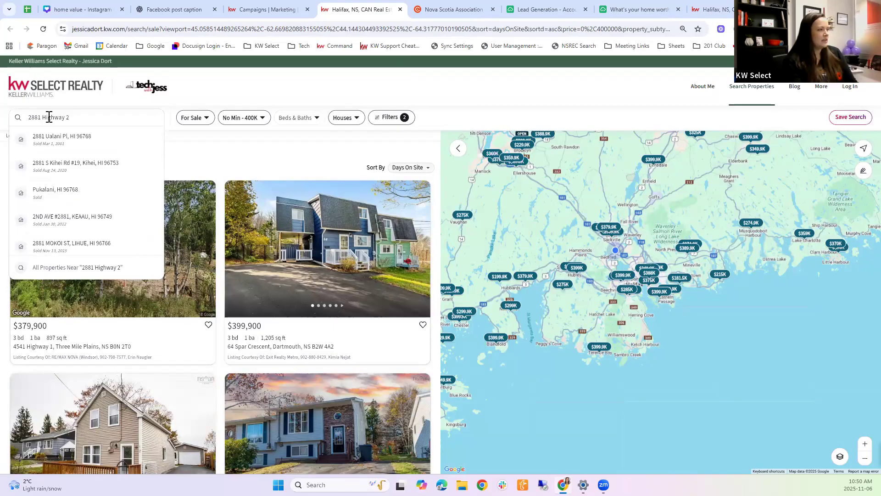
{"action": "key", "text": "Return"}
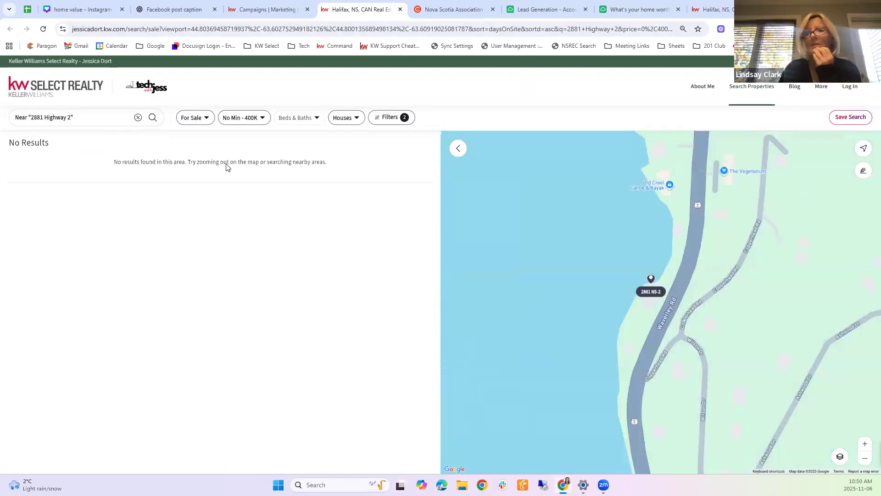
{"action": "scroll", "coordinate": [592, 277], "scroll_direction": "down", "scroll_amount": 3}
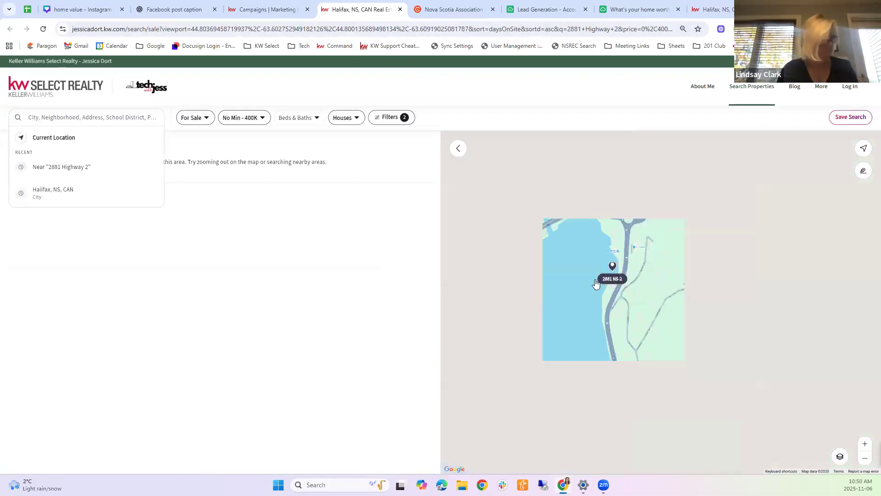
{"action": "left_click", "coordinate": [68, 166]}
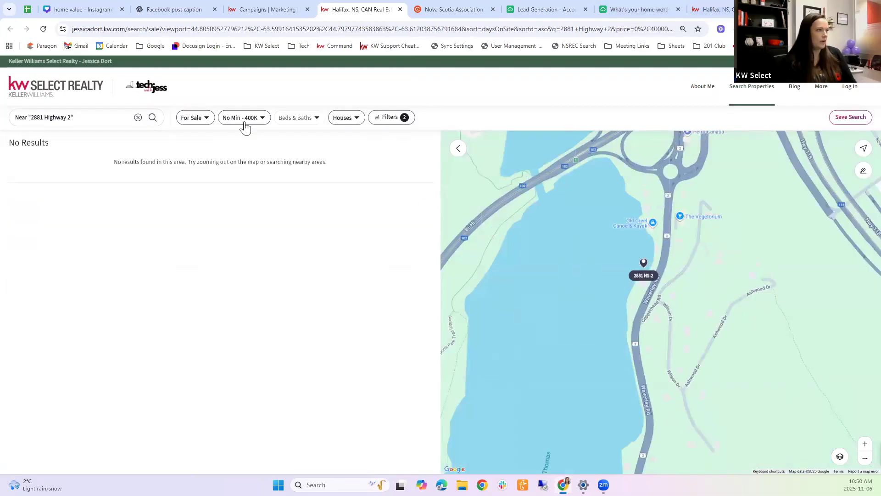
{"action": "left_click", "coordinate": [402, 118]}
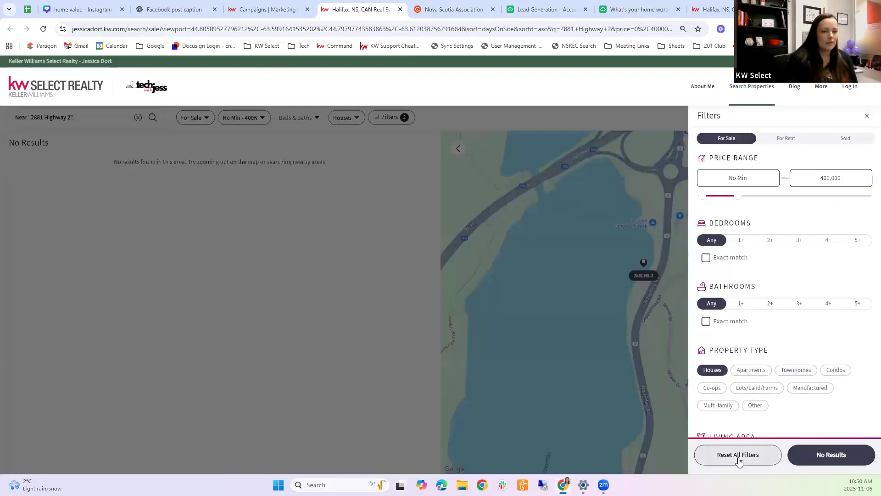
{"action": "left_click", "coordinate": [835, 453]}
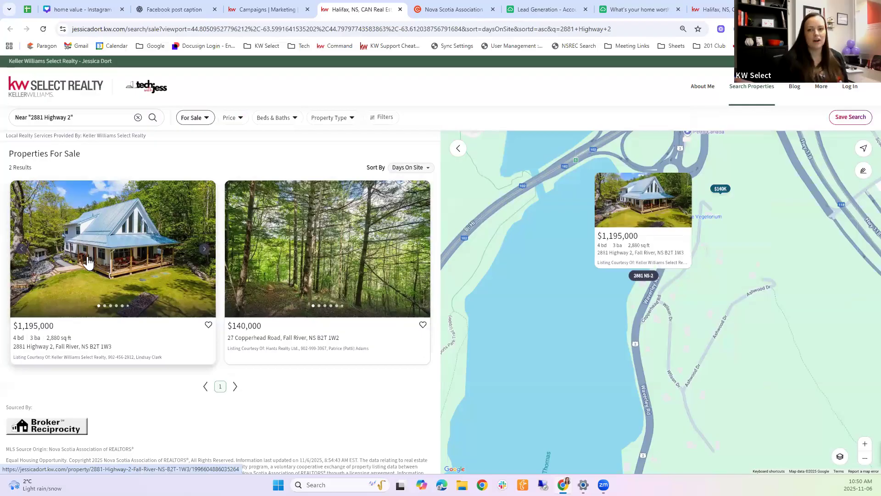
{"action": "left_click", "coordinate": [154, 243]}
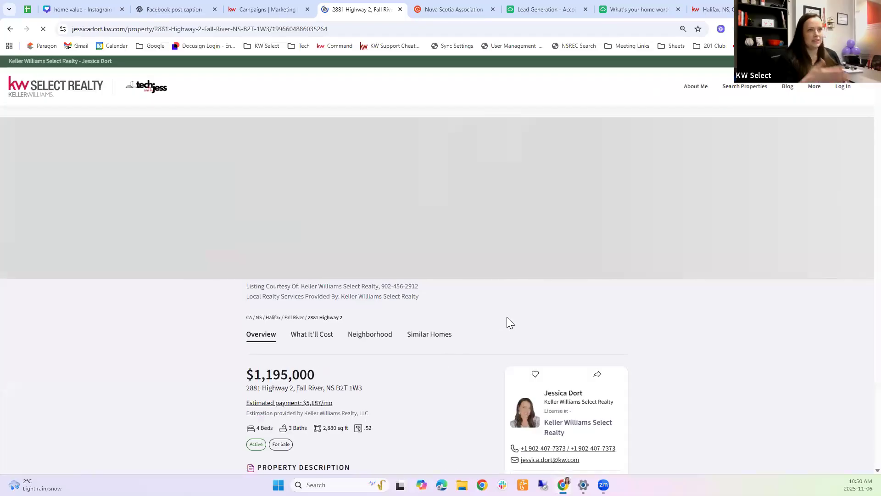
{"action": "scroll", "coordinate": [489, 236], "scroll_direction": "down", "scroll_amount": 7}
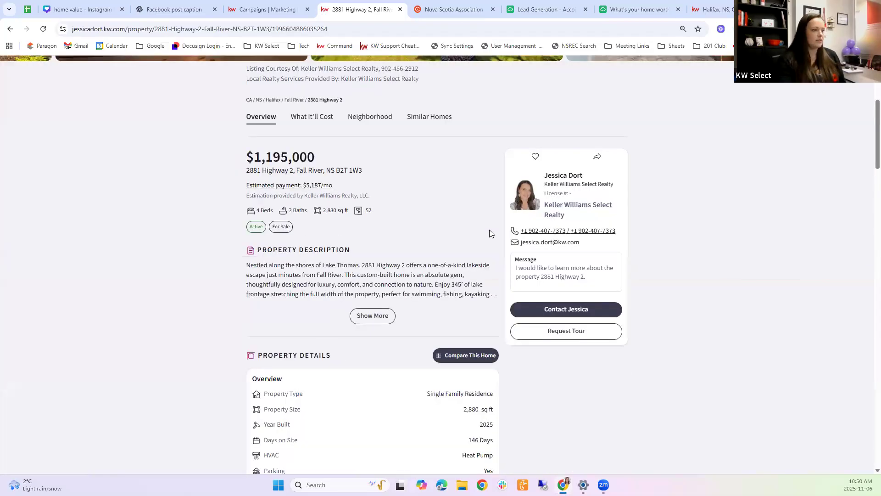
{"action": "left_click", "coordinate": [372, 212]}
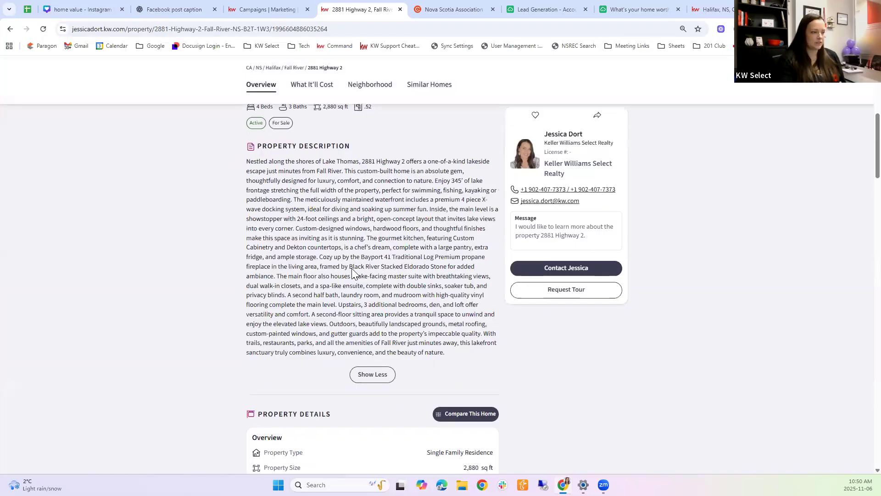
{"action": "scroll", "coordinate": [352, 268], "scroll_direction": "down", "scroll_amount": 8}
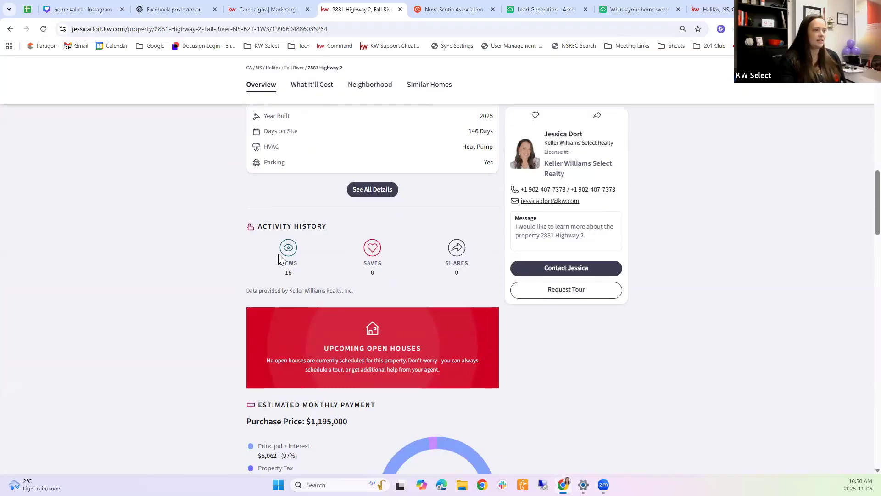
{"action": "scroll", "coordinate": [359, 257], "scroll_direction": "up", "scroll_amount": 15}
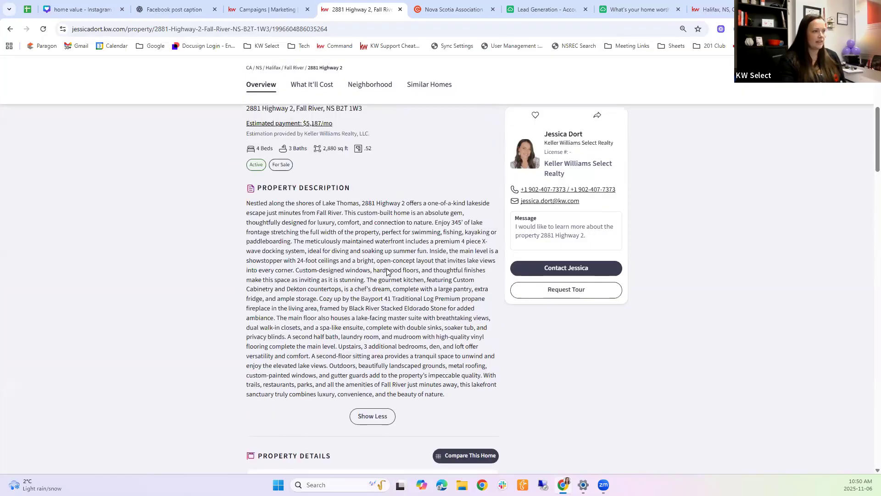
{"action": "scroll", "coordinate": [560, 312], "scroll_direction": "down", "scroll_amount": 15}
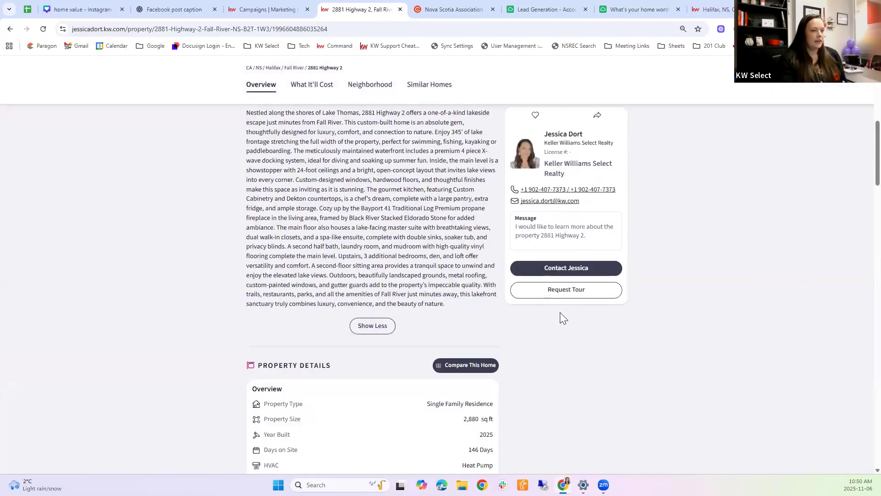
{"action": "scroll", "coordinate": [560, 312], "scroll_direction": "down", "scroll_amount": 10}
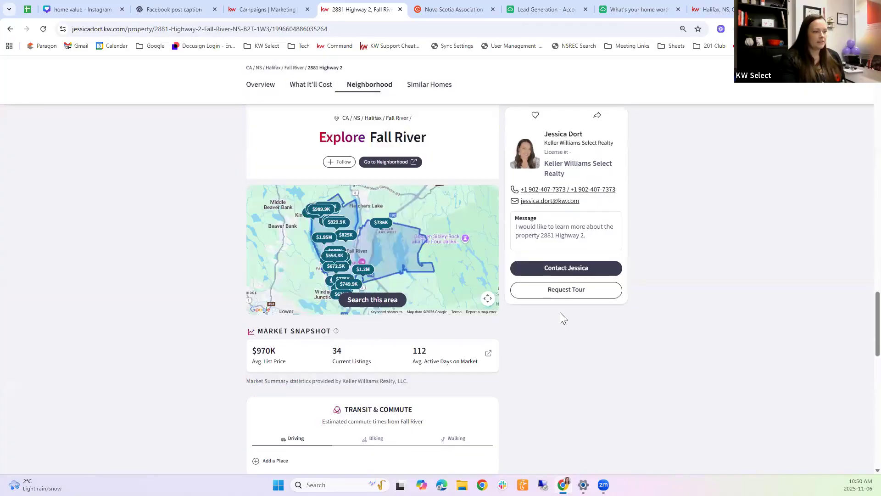
{"action": "scroll", "coordinate": [373, 293], "scroll_direction": "down", "scroll_amount": 1}
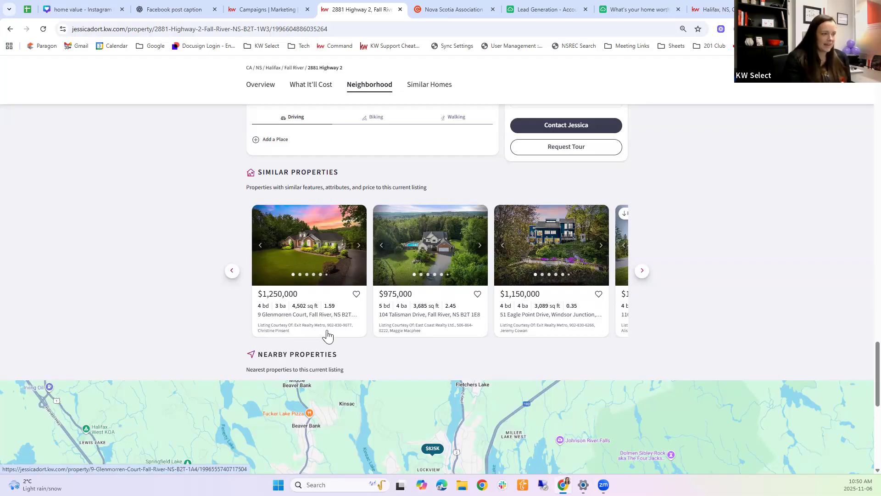
{"action": "left_click", "coordinate": [296, 308]}
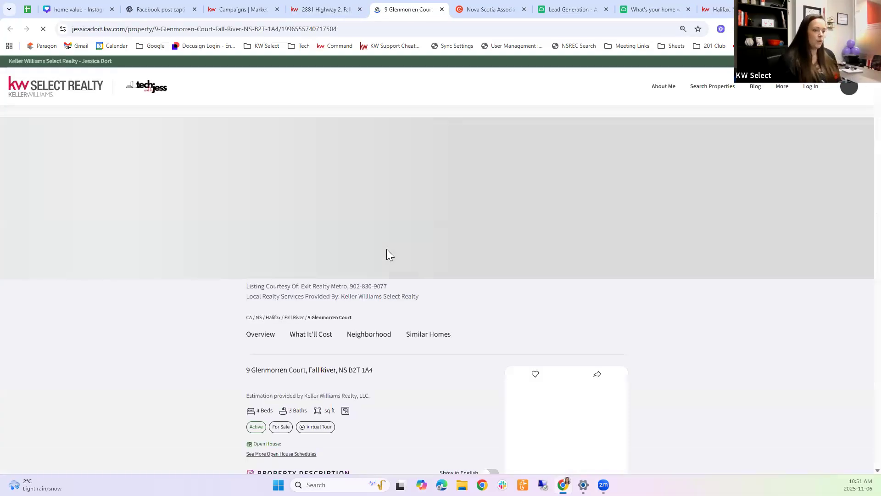
{"action": "scroll", "coordinate": [475, 318], "scroll_direction": "down", "scroll_amount": 2}
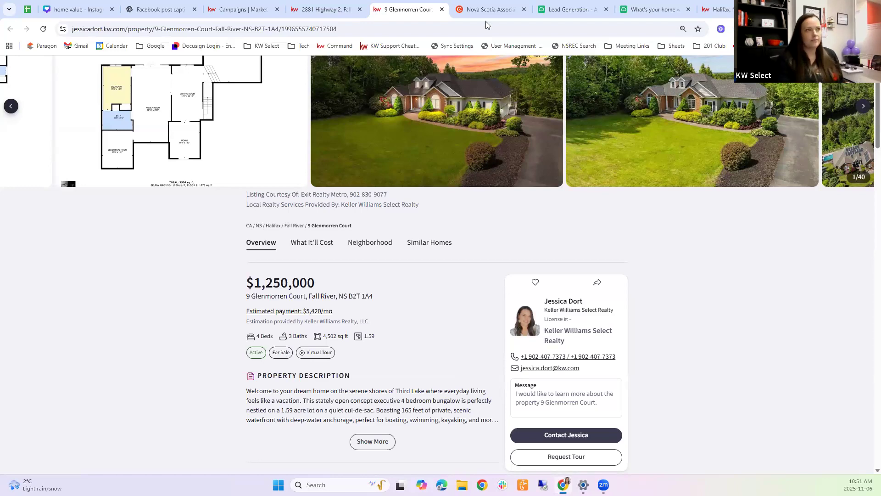
{"action": "key", "text": "ctrl+shift+Tab"}
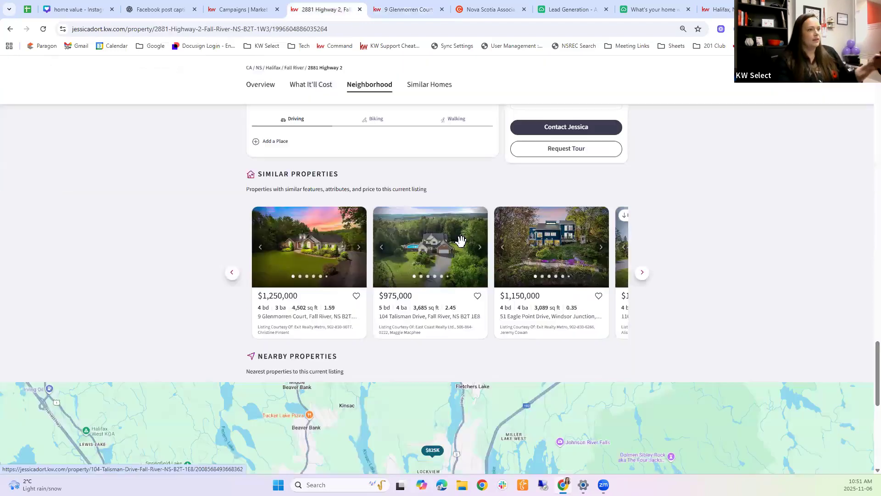
{"action": "scroll", "coordinate": [468, 238], "scroll_direction": "up", "scroll_amount": 20}
{"action": "scroll", "coordinate": [484, 237], "scroll_direction": "up", "scroll_amount": 10}
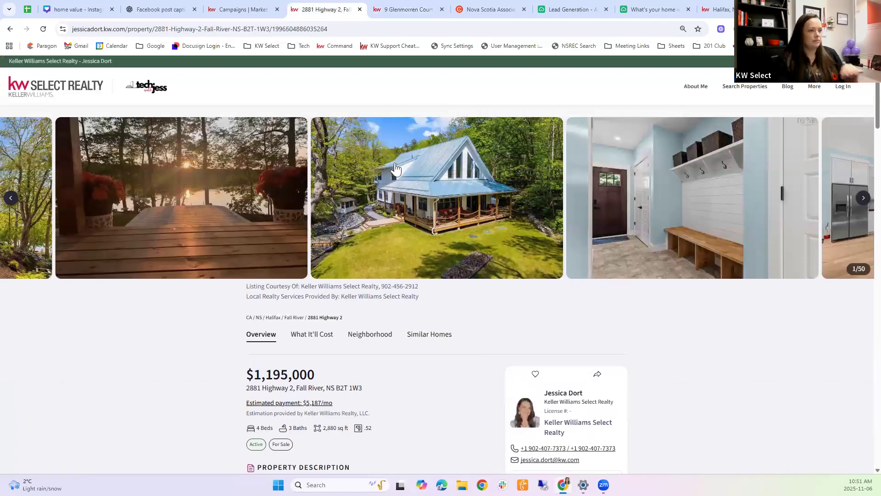
{"action": "left_click", "coordinate": [220, 31]}
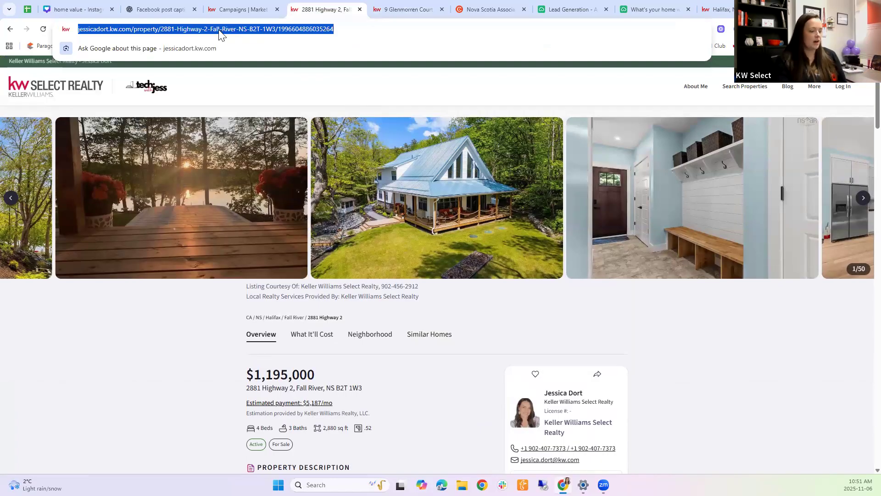
{"action": "left_click", "coordinate": [246, 13]}
{"action": "left_click_drag", "start_coordinate": [399, 330], "coordinate": [329, 333]}
{"action": "key", "text": "ctrl+v"}
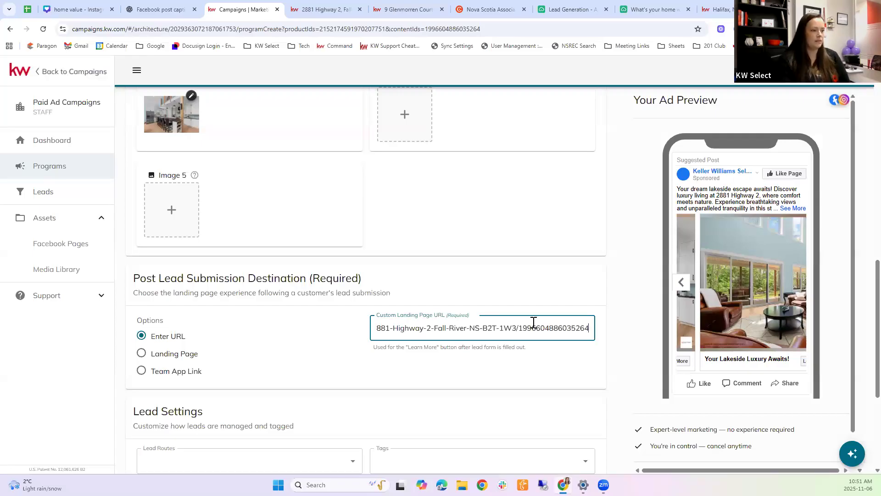
{"action": "left_click", "coordinate": [466, 362]}
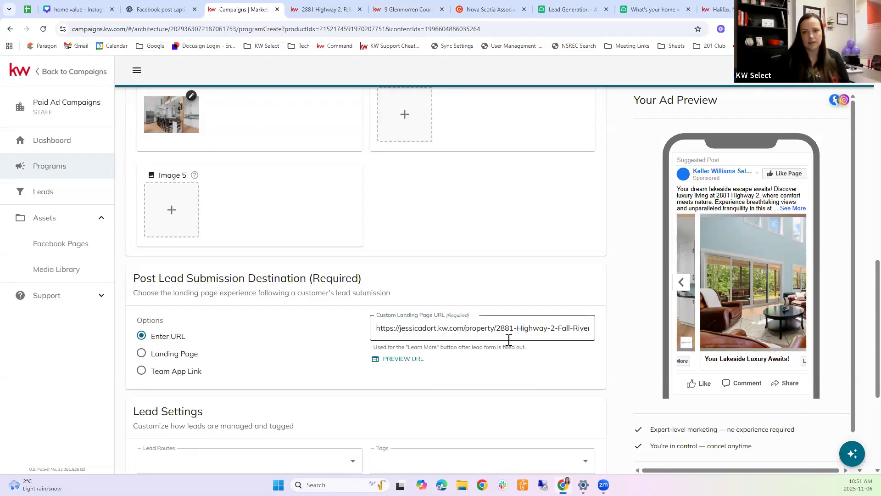
{"action": "scroll", "coordinate": [309, 277], "scroll_direction": "down", "scroll_amount": 3}
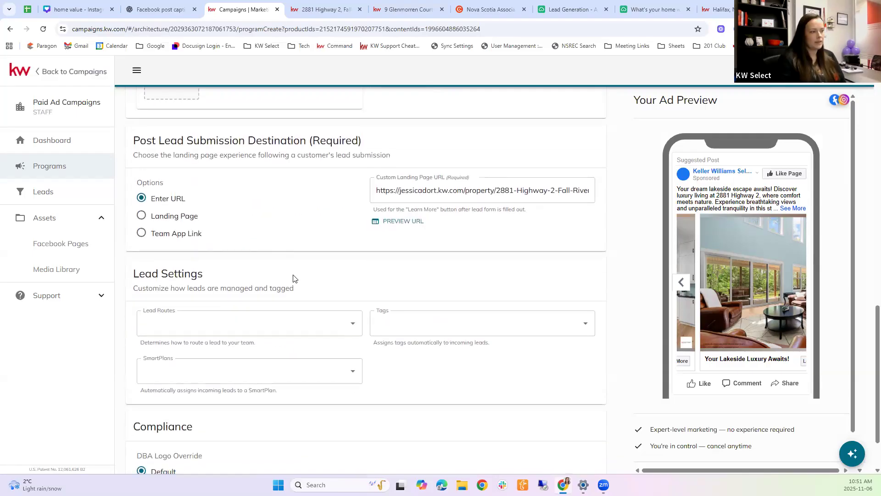
{"action": "scroll", "coordinate": [298, 250], "scroll_direction": "down", "scroll_amount": 1}
{"action": "left_click", "coordinate": [437, 271]}
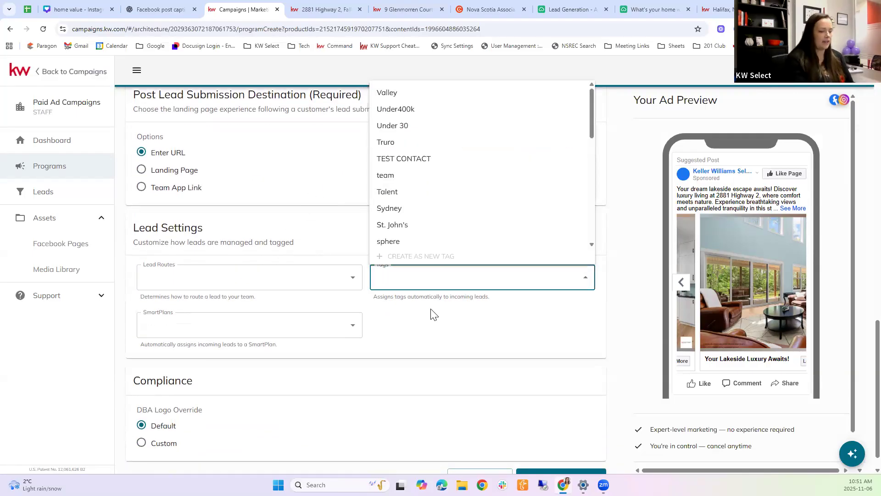
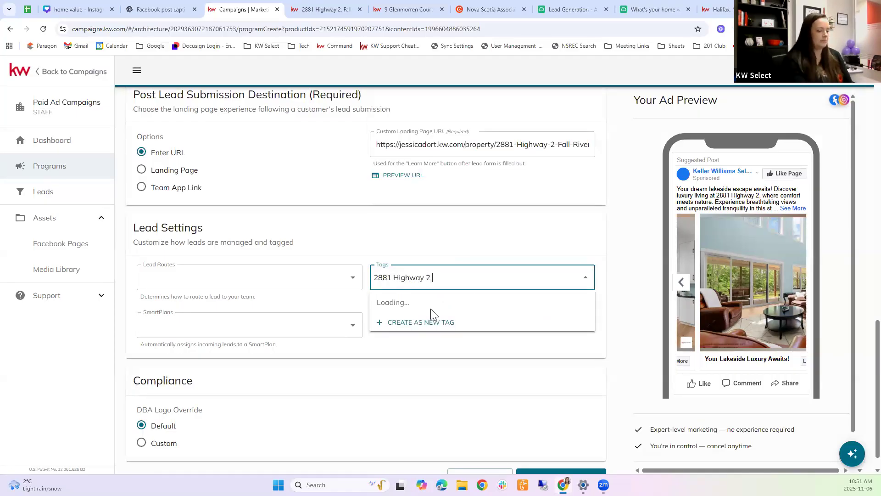
{"action": "type", "text": "LEad"}
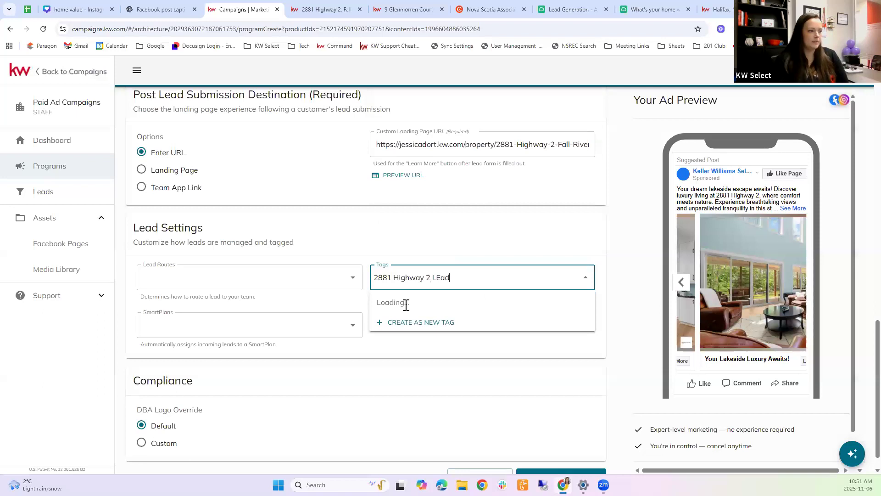
{"action": "left_click", "coordinate": [409, 321]}
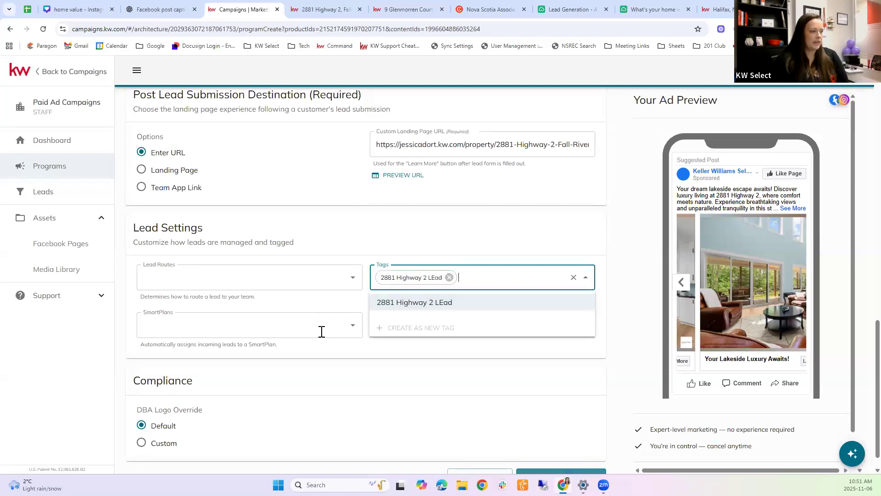
Step: Search the SmartPlans list for 'listing', which finds nothing
{"action": "left_click", "coordinate": [352, 326]}
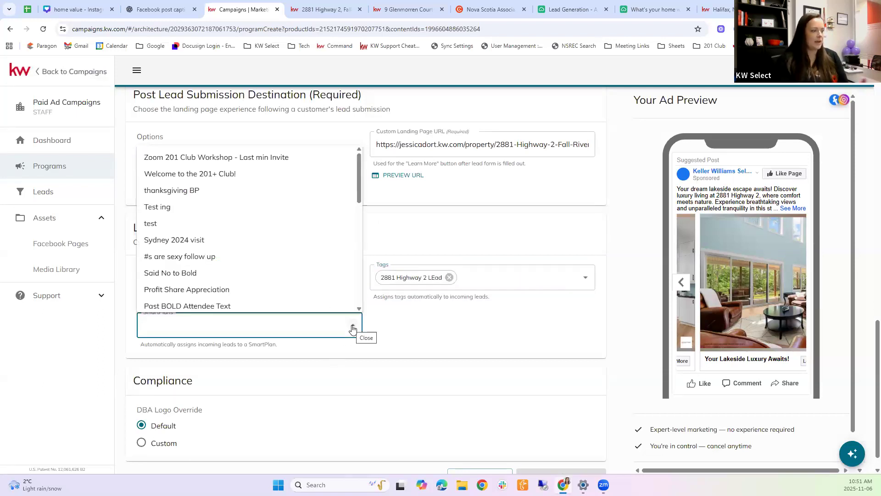
{"action": "type", "text": "listing"}
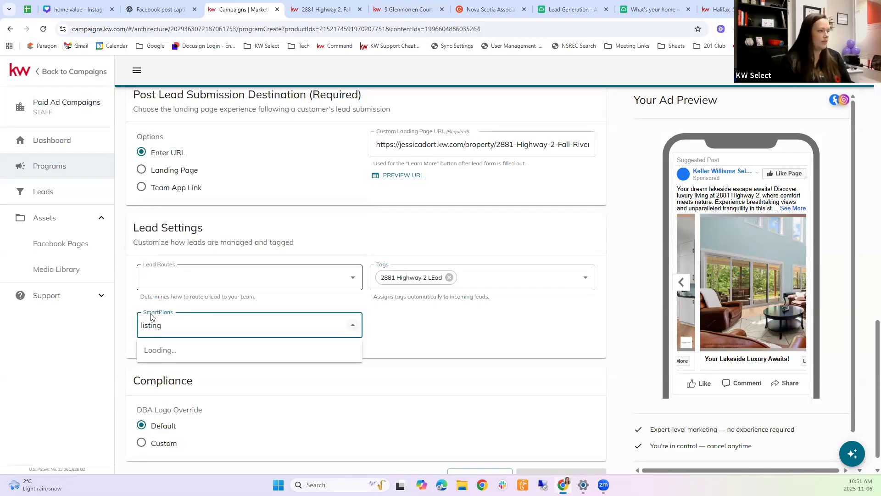
{"action": "left_click", "coordinate": [351, 326]}
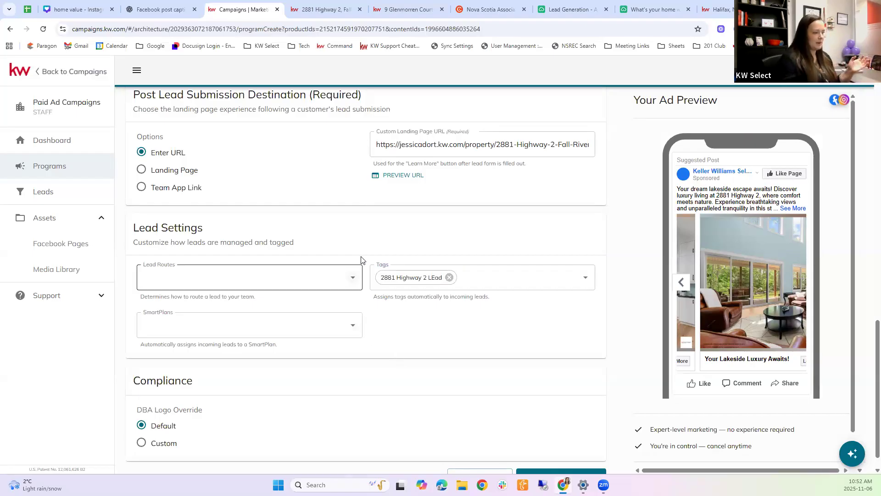
{"action": "scroll", "coordinate": [413, 335], "scroll_direction": "down", "scroll_amount": 1}
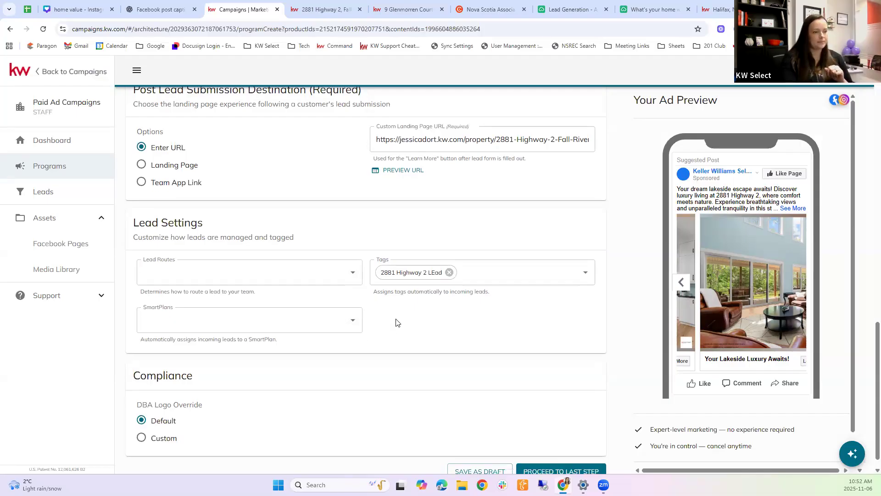
{"action": "left_click", "coordinate": [579, 453]}
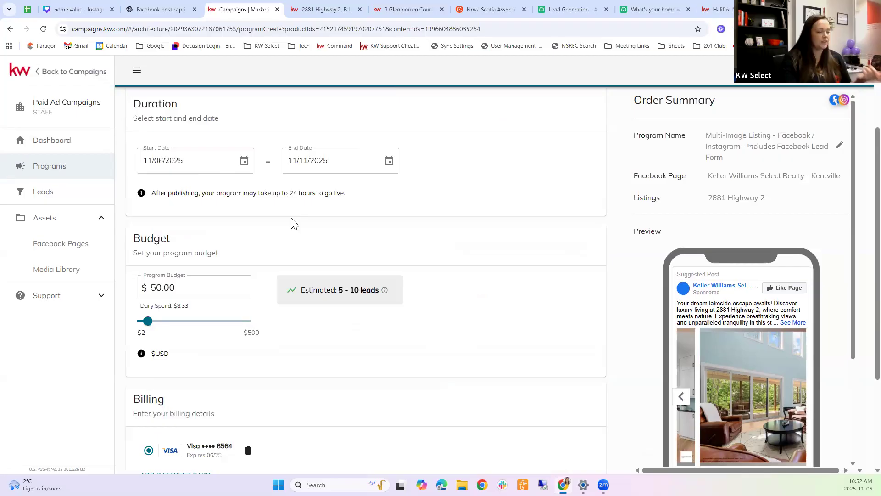
{"action": "scroll", "coordinate": [305, 222], "scroll_direction": "down", "scroll_amount": 3}
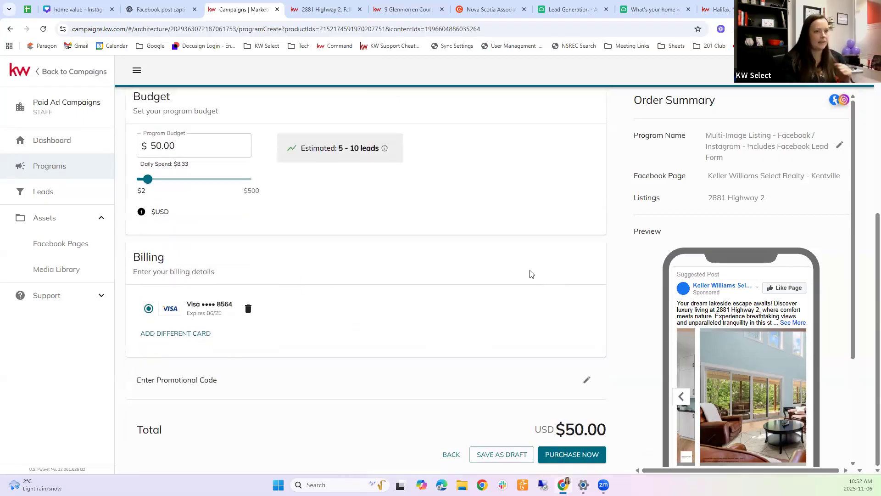
{"action": "scroll", "coordinate": [527, 273], "scroll_direction": "up", "scroll_amount": 3}
{"action": "scroll", "coordinate": [527, 303], "scroll_direction": "up", "scroll_amount": 2}
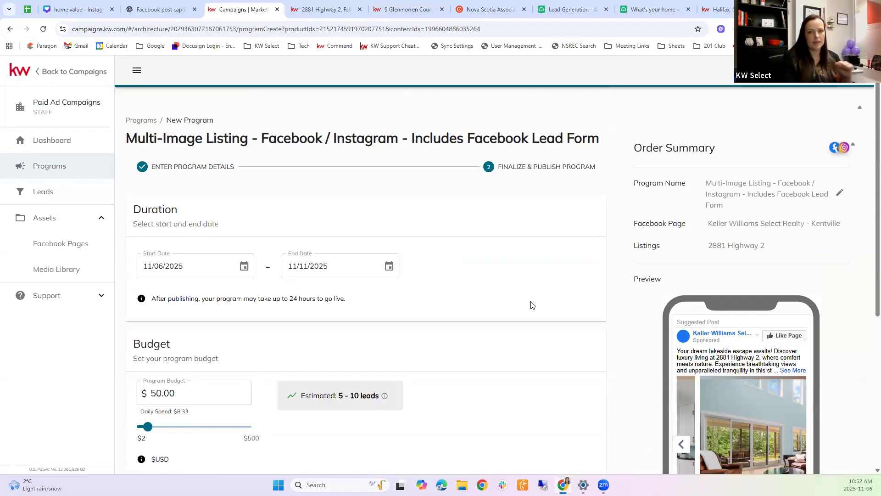
{"action": "scroll", "coordinate": [505, 344], "scroll_direction": "down", "scroll_amount": 4}
{"action": "scroll", "coordinate": [490, 433], "scroll_direction": "down", "scroll_amount": 2}
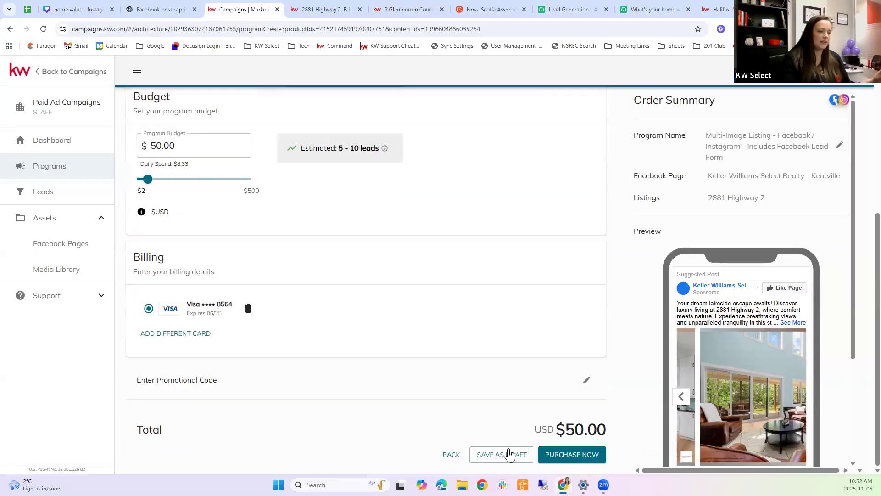
{"action": "scroll", "coordinate": [472, 252], "scroll_direction": "up", "scroll_amount": 10}
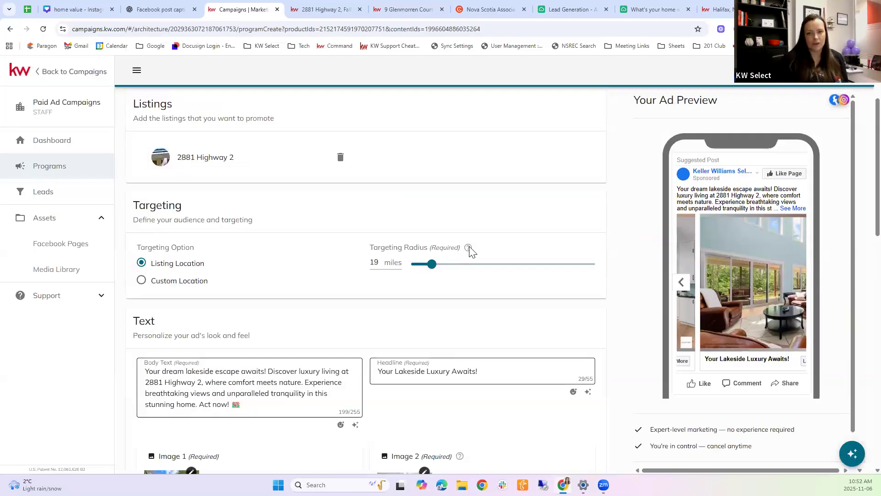
{"action": "mouse_move", "coordinate": [469, 248]}
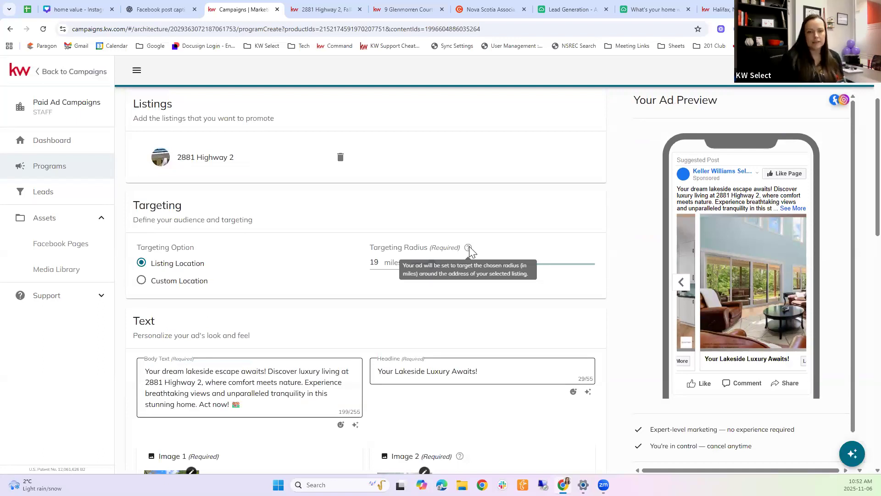
{"action": "scroll", "coordinate": [459, 188], "scroll_direction": "down", "scroll_amount": 1}
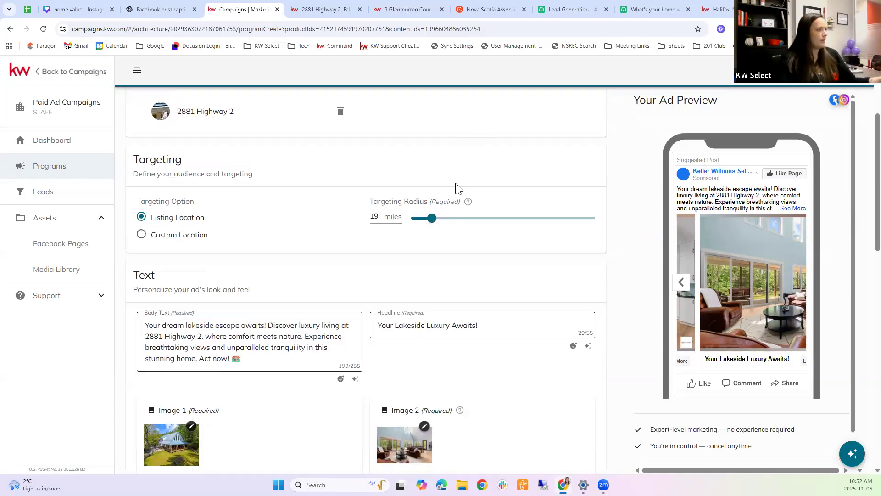
Step: Start a new Multi-Listing ad program from the Dashboard quick-start options
{"action": "left_click", "coordinate": [64, 142]}
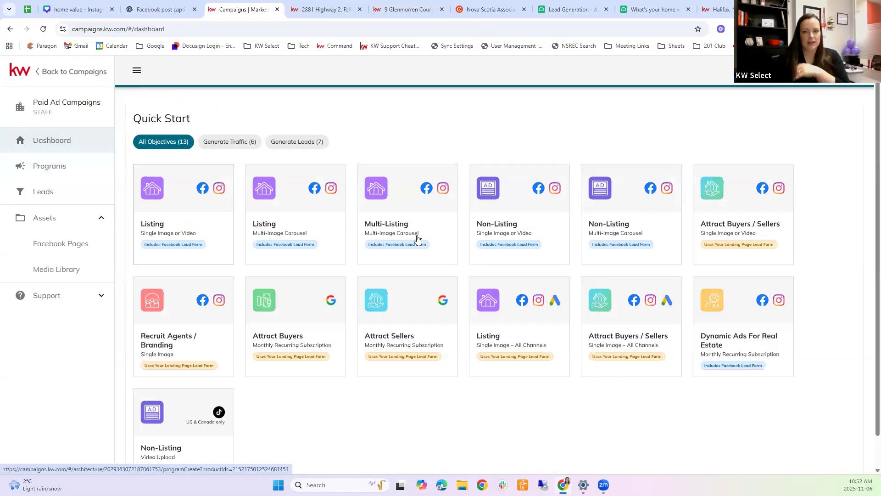
{"action": "left_click", "coordinate": [409, 211]}
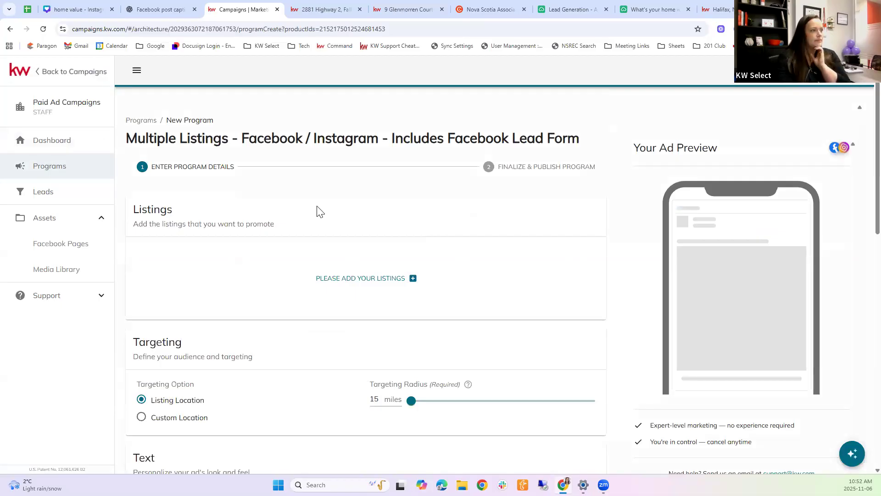
{"action": "left_click", "coordinate": [339, 278]}
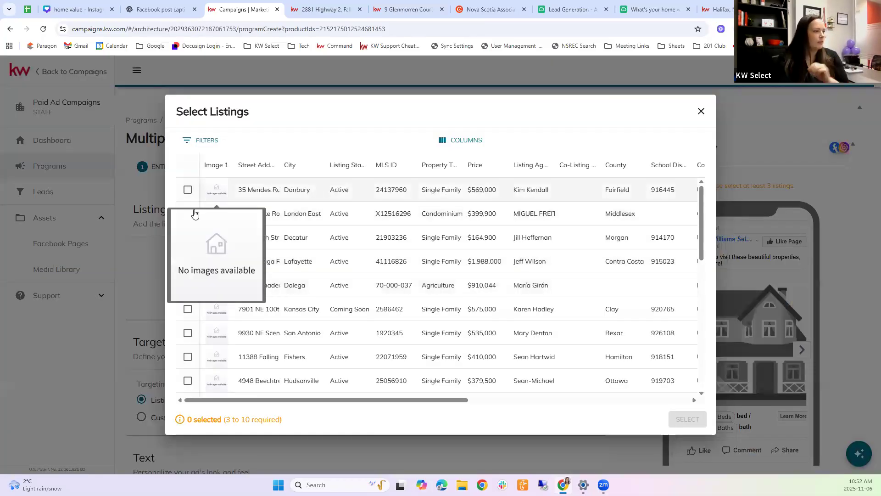
{"action": "left_click", "coordinate": [211, 291]}
{"action": "scroll", "coordinate": [216, 294], "scroll_direction": "down", "scroll_amount": 4}
{"action": "scroll", "coordinate": [310, 296], "scroll_direction": "down", "scroll_amount": 4}
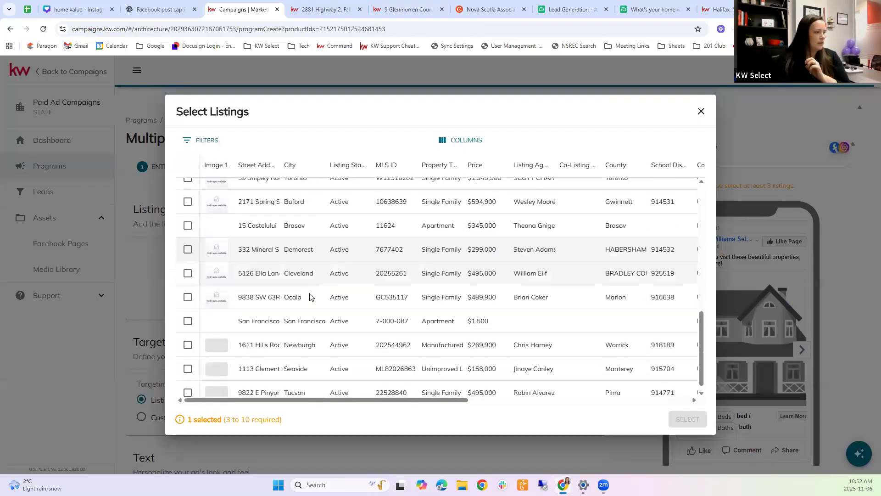
{"action": "left_click", "coordinate": [187, 313]}
{"action": "left_click", "coordinate": [187, 217]}
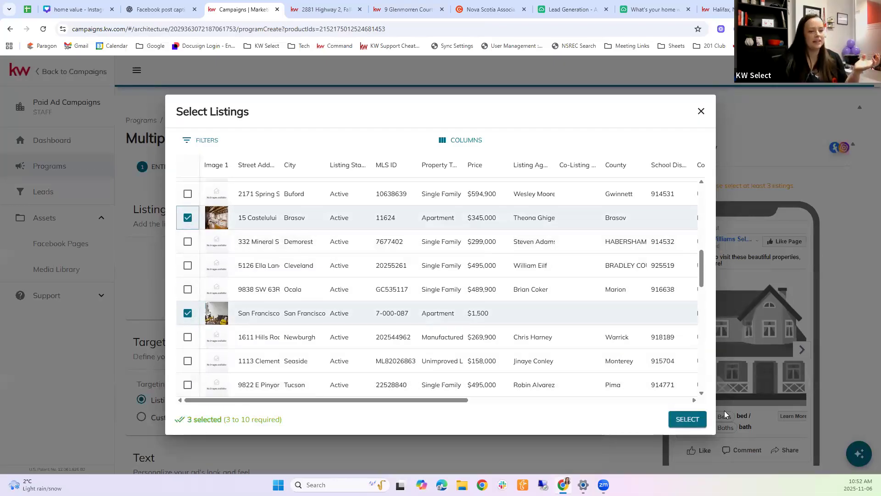
{"action": "left_click", "coordinate": [687, 419]}
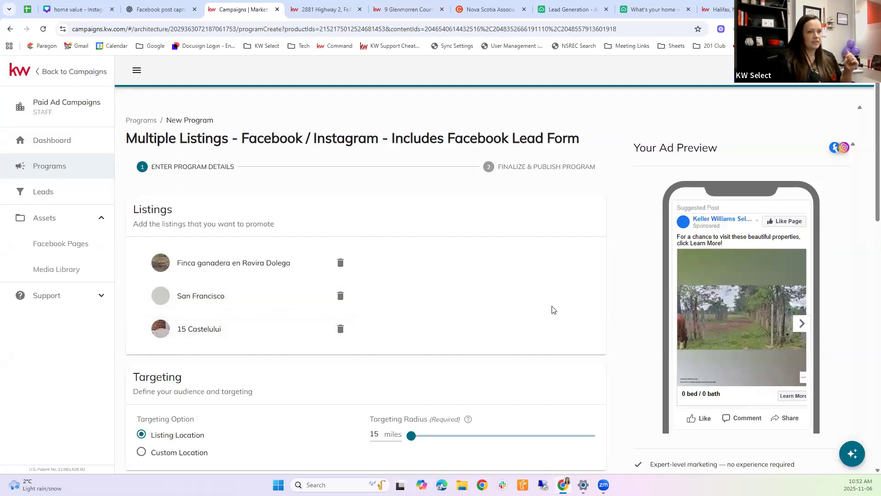
Step: Move the Multiple Listings ad preview carousel forward to the next listing card, showing the bedroom photo
{"action": "left_click", "coordinate": [801, 323]}
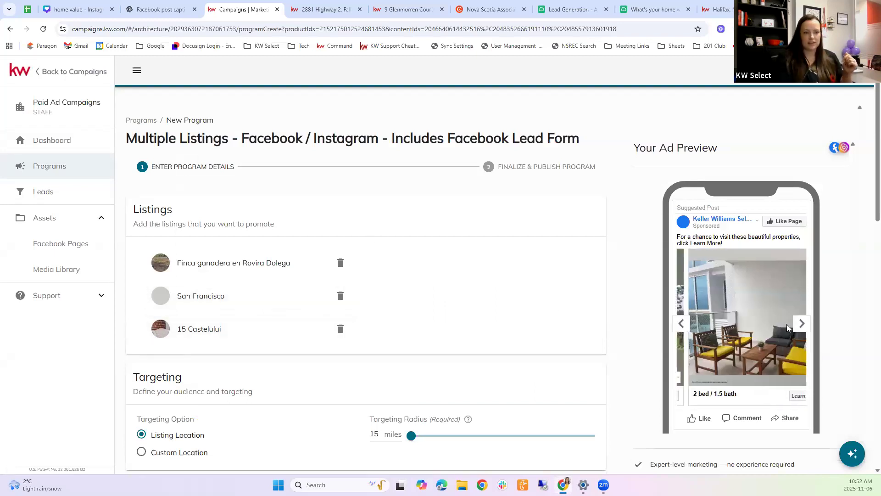
{"action": "left_click", "coordinate": [801, 323]}
{"action": "left_click", "coordinate": [681, 324]}
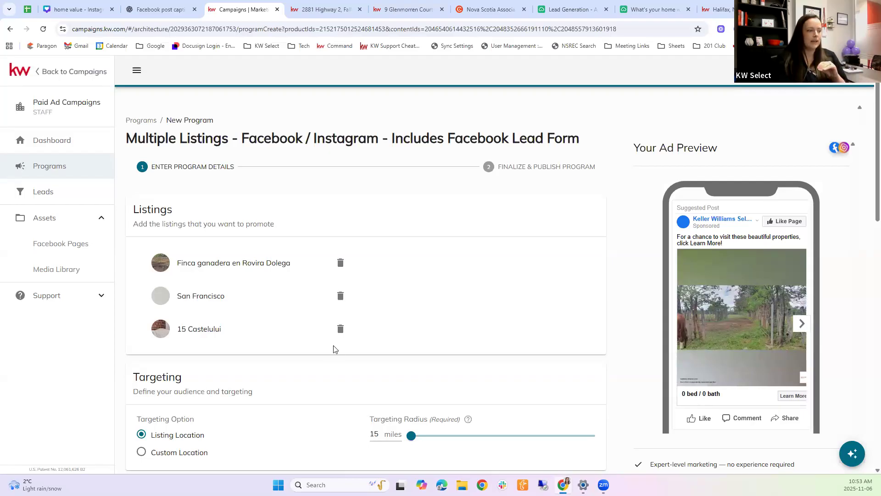
{"action": "scroll", "coordinate": [334, 348], "scroll_direction": "down", "scroll_amount": 5}
{"action": "scroll", "coordinate": [334, 349], "scroll_direction": "down", "scroll_amount": 5}
{"action": "scroll", "coordinate": [346, 249], "scroll_direction": "up", "scroll_amount": 4}
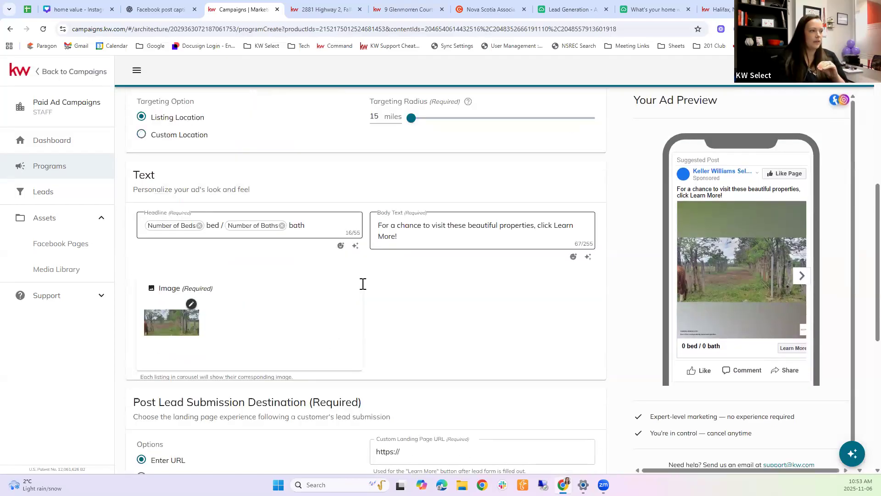
{"action": "left_click", "coordinate": [802, 276]}
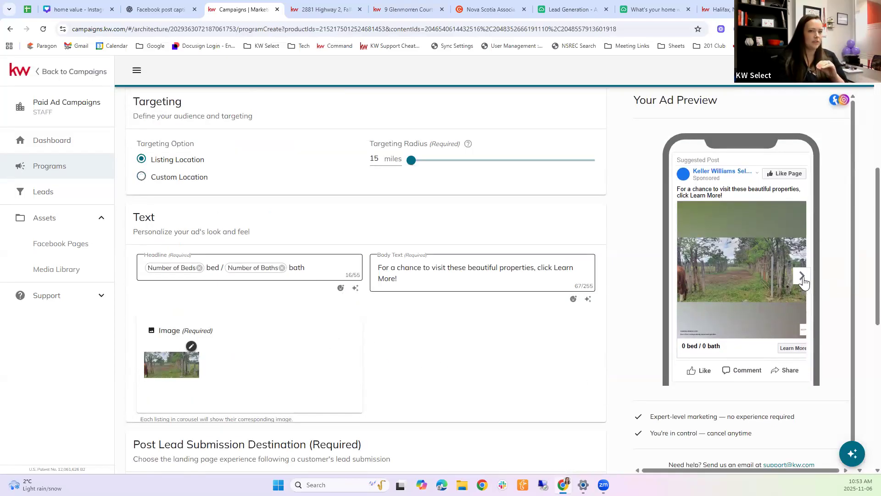
{"action": "scroll", "coordinate": [516, 281], "scroll_direction": "up", "scroll_amount": 6}
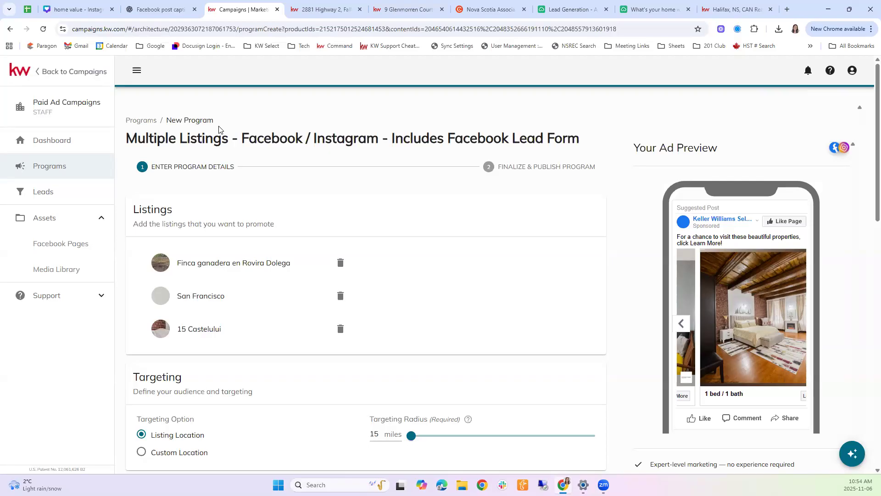
Step: Leave the paid ad program via Facebook Pages and return to the Programs list
{"action": "left_click", "coordinate": [70, 248]}
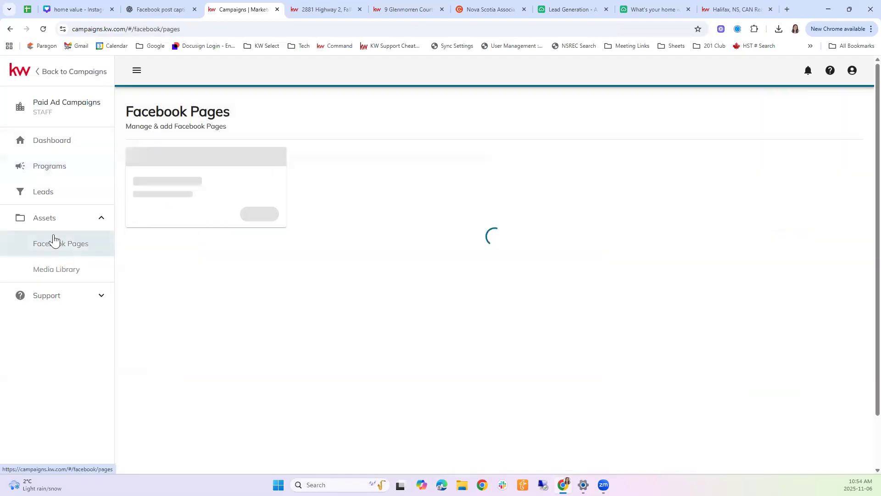
{"action": "left_click", "coordinate": [58, 171]}
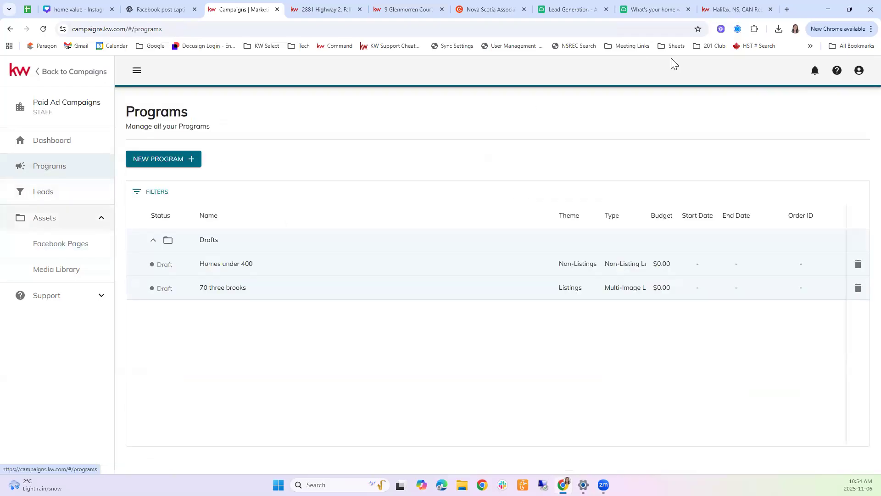
{"action": "left_click", "coordinate": [858, 70]}
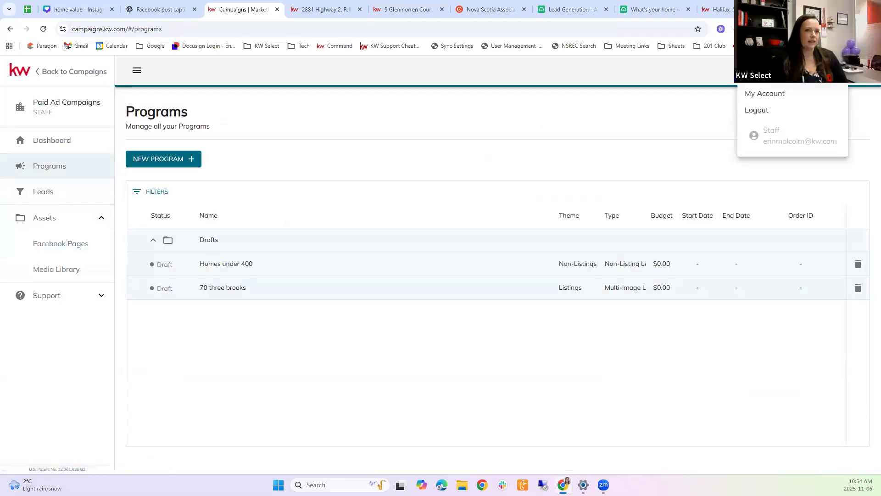
{"action": "left_click", "coordinate": [695, 104]}
{"action": "left_click", "coordinate": [357, 4]}
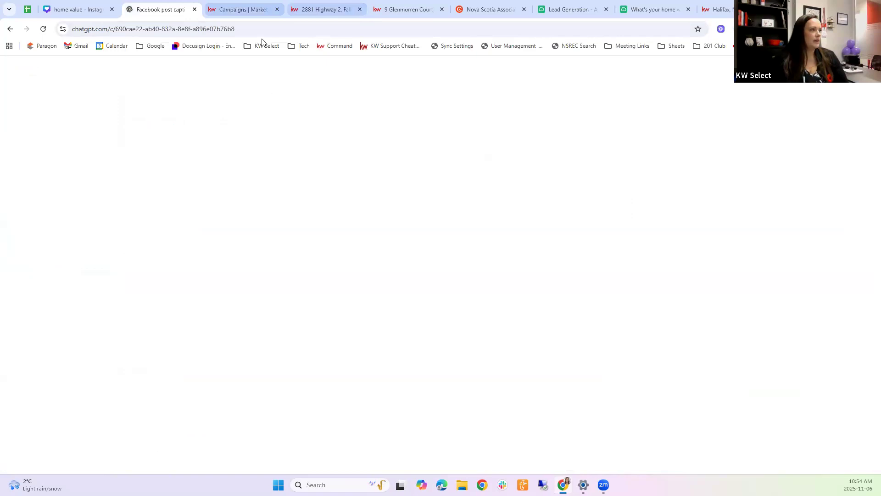
{"action": "left_click", "coordinate": [322, 32]}
{"action": "left_click", "coordinate": [340, 46]}
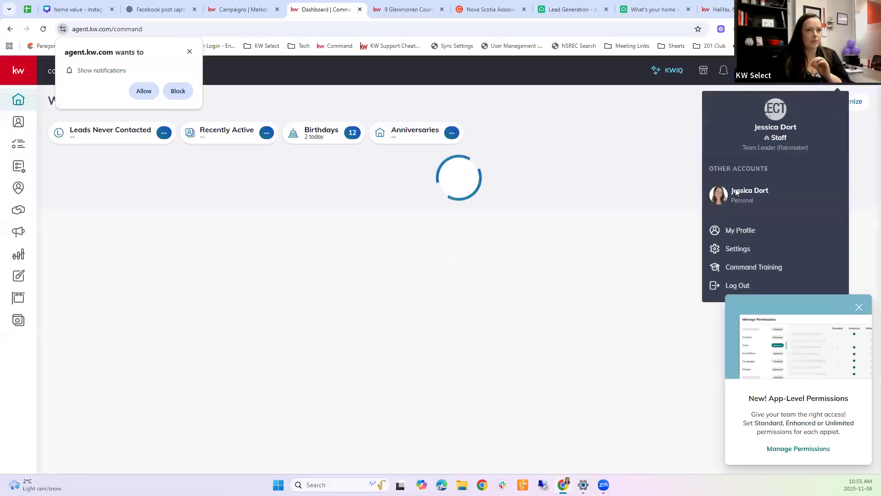
Step: From Campaigns, start Create Campaign and pick Paid Ad instead of Social Post
{"action": "left_click", "coordinate": [18, 231]}
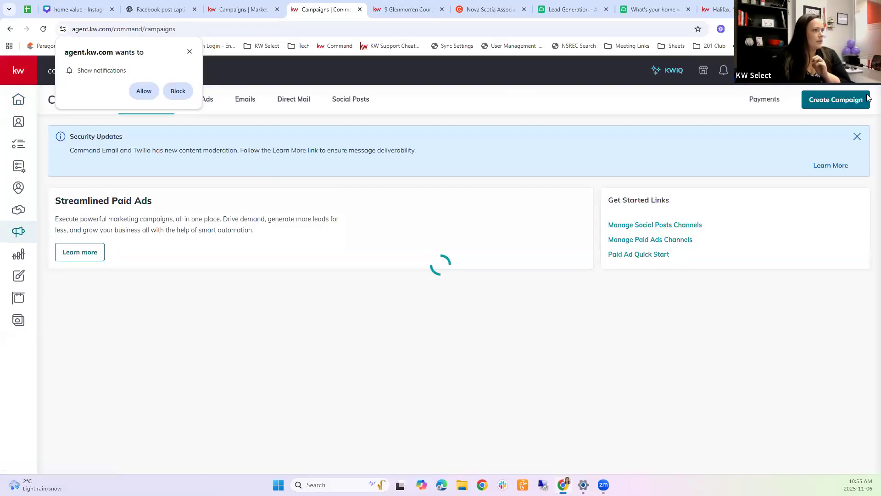
{"action": "left_click", "coordinate": [798, 99]}
{"action": "left_click", "coordinate": [399, 329]}
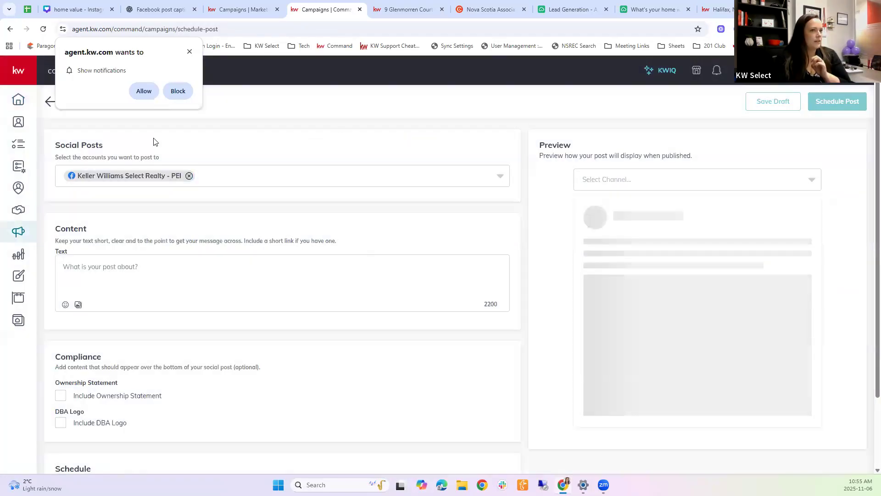
{"action": "left_click", "coordinate": [49, 105]}
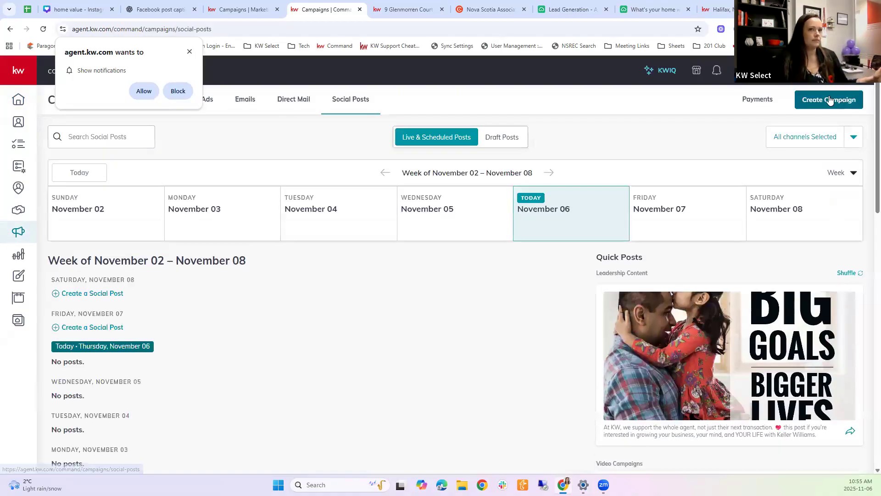
{"action": "left_click", "coordinate": [826, 99]}
{"action": "left_click", "coordinate": [460, 336]}
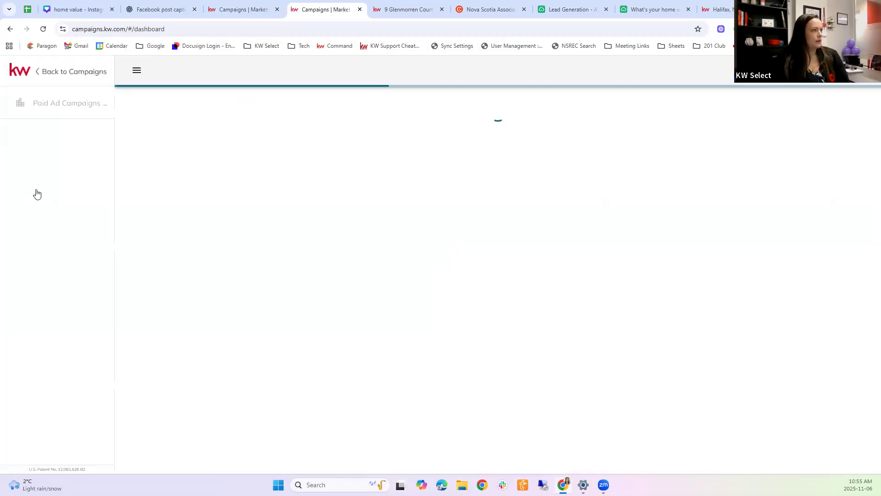
Step: Open the Hiring - HRM (Copy) program from the Programs list to see its $30 budget results
{"action": "left_click", "coordinate": [46, 167]}
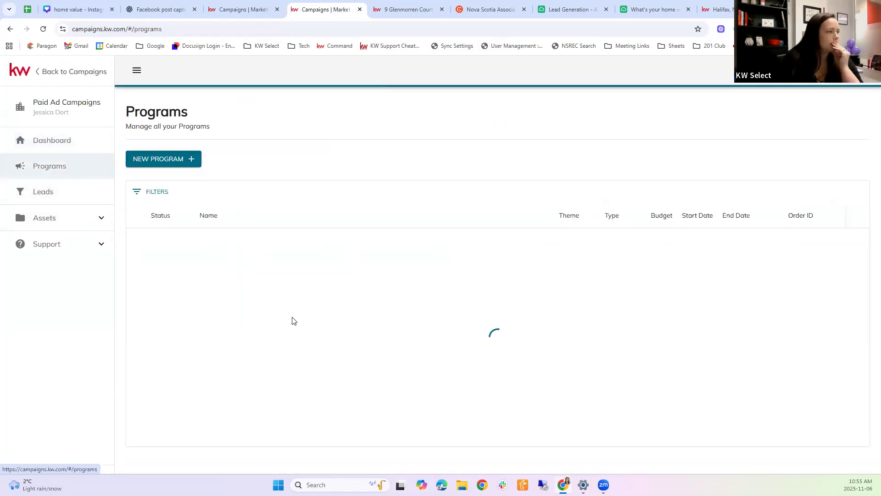
{"action": "scroll", "coordinate": [364, 317], "scroll_direction": "down", "scroll_amount": 2}
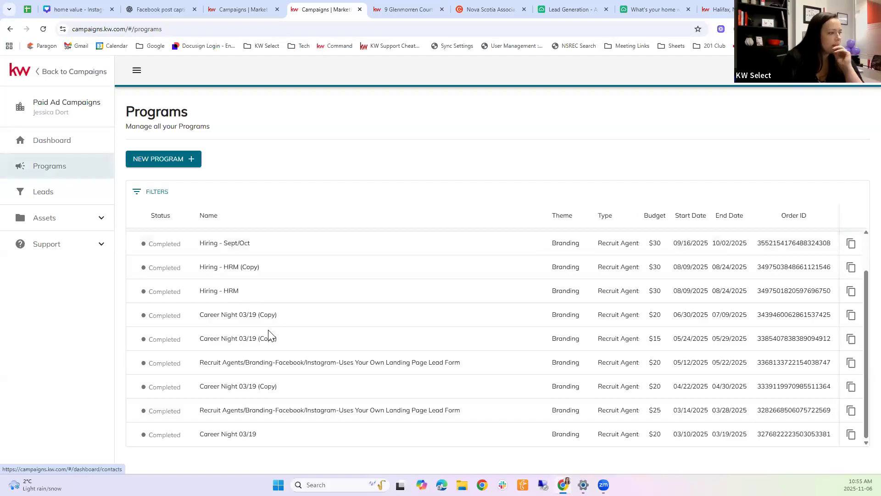
{"action": "scroll", "coordinate": [247, 309], "scroll_direction": "up", "scroll_amount": 1}
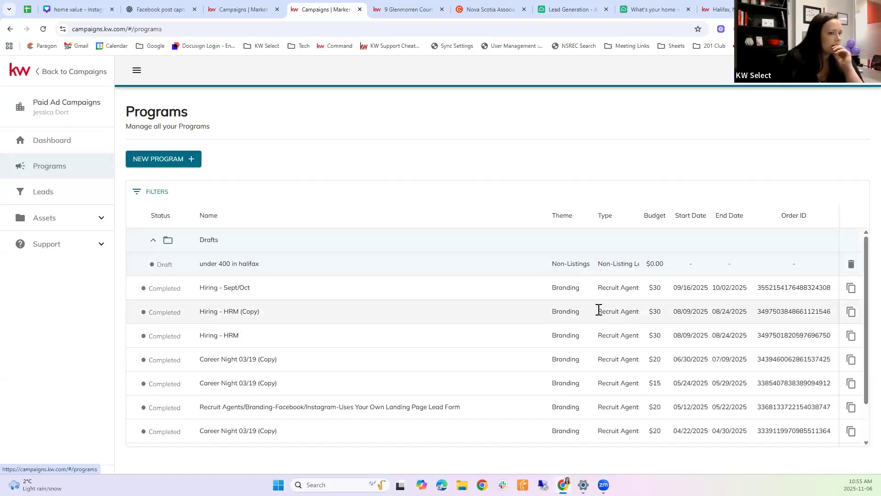
{"action": "left_click", "coordinate": [450, 318]}
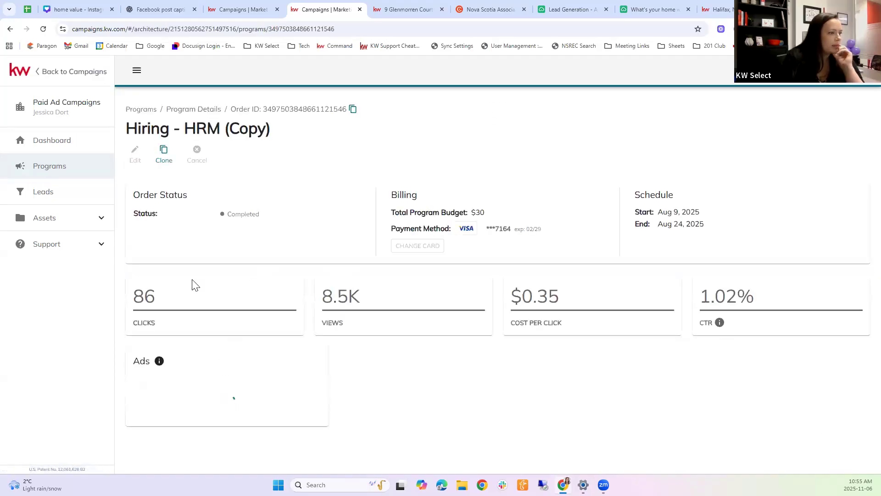
Step: Highlight the Hiring - HRM (Copy) stats: 86 clicks, views and cost per click
{"action": "double_click", "coordinate": [185, 300]}
{"action": "left_click", "coordinate": [139, 296]}
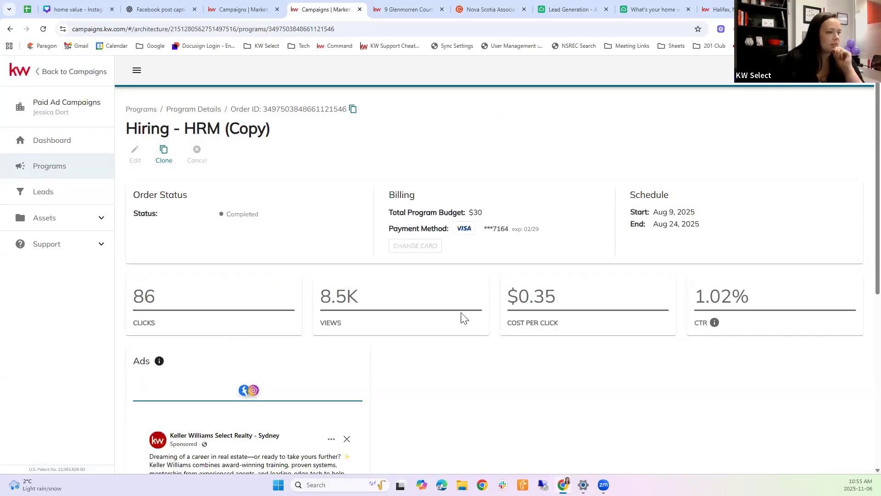
{"action": "left_click_drag", "start_coordinate": [486, 296], "coordinate": [583, 300]}
{"action": "left_click", "coordinate": [571, 301]}
{"action": "left_click", "coordinate": [552, 296]}
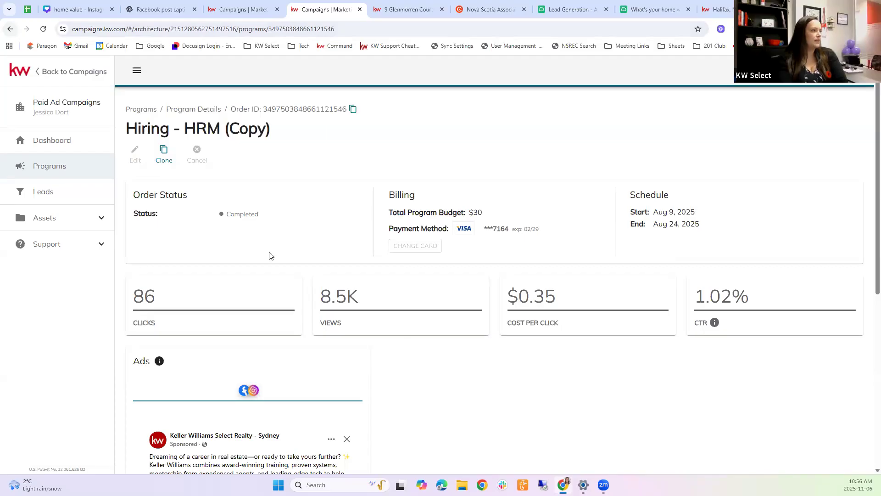
Step: Check the Career Night 03/19 program's results (42 clicks, 0.62% CTR) and return to Programs
{"action": "key", "text": "alt+Left"}
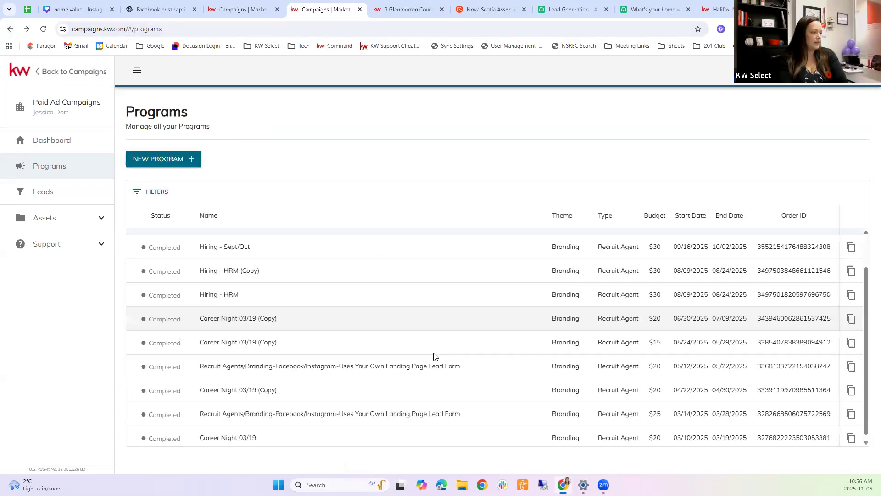
{"action": "left_click", "coordinate": [235, 431]}
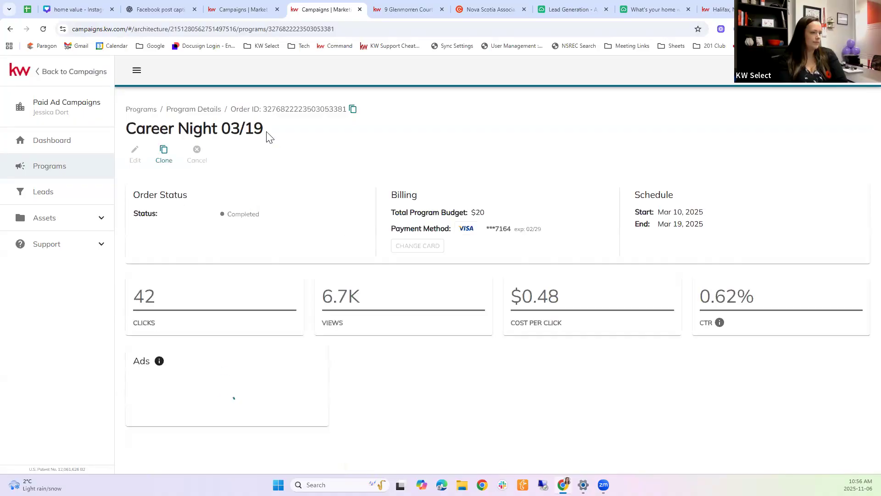
{"action": "left_click", "coordinate": [10, 29]}
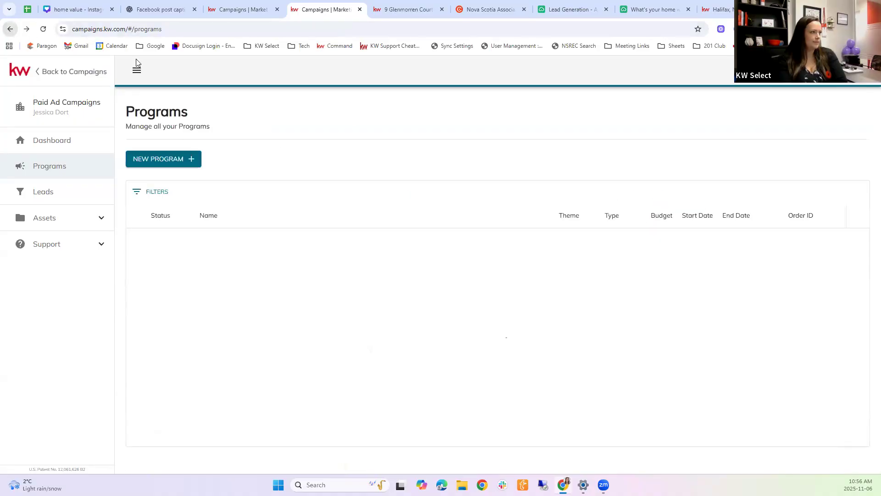
Step: Open the $25 Recruit Agents program's results, then go back to the Programs list
{"action": "scroll", "coordinate": [488, 325], "scroll_direction": "down", "scroll_amount": 1}
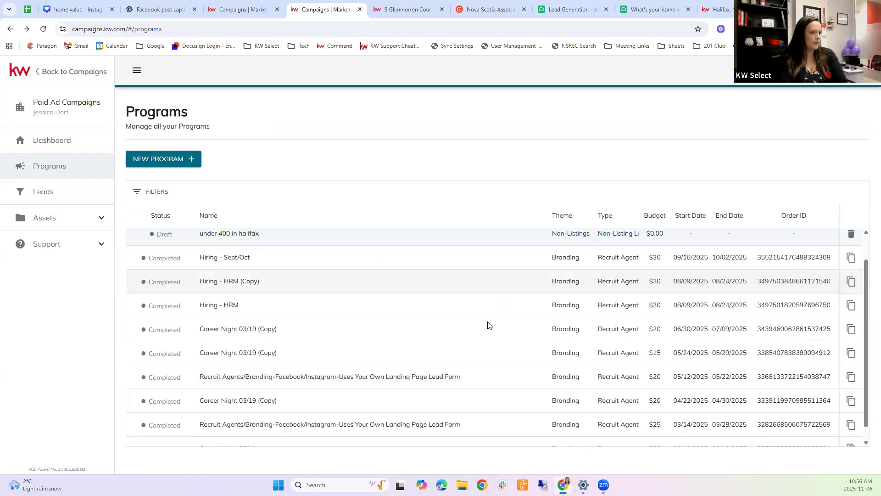
{"action": "scroll", "coordinate": [439, 341], "scroll_direction": "down", "scroll_amount": 1}
{"action": "left_click", "coordinate": [285, 409]}
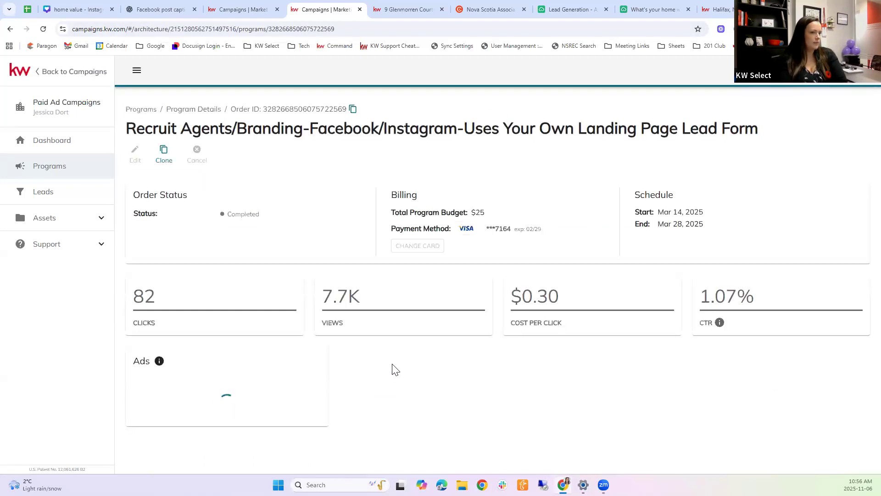
{"action": "left_click", "coordinate": [10, 28]}
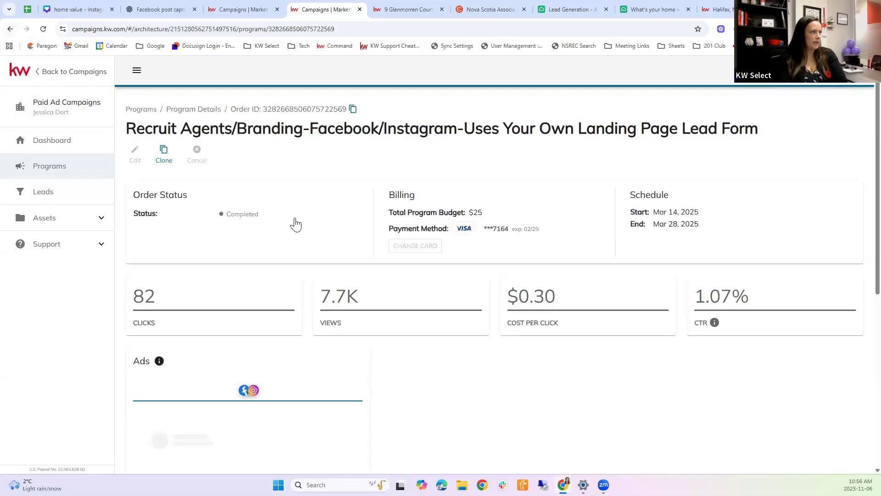
Step: Review the $15 Career Night 03/19 (Copy) results (31 clicks, 0.95% CTR) and return to Programs
{"action": "scroll", "coordinate": [333, 385], "scroll_direction": "down", "scroll_amount": 1}
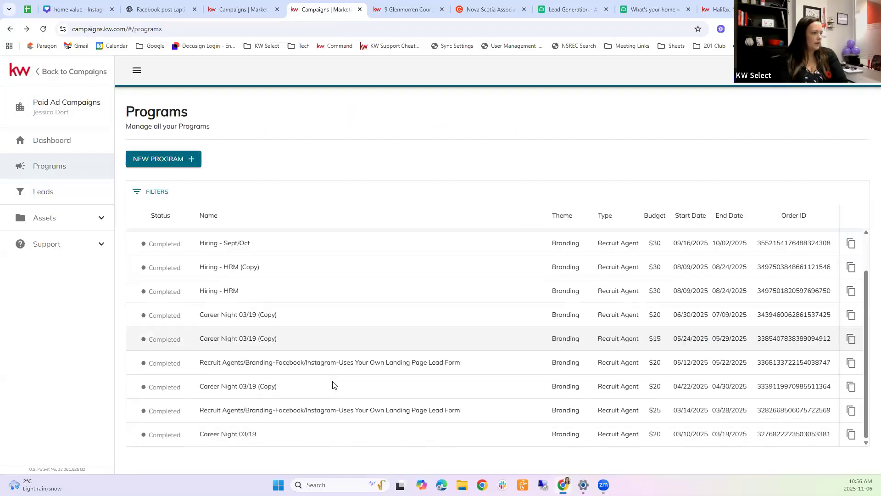
{"action": "scroll", "coordinate": [332, 387], "scroll_direction": "up", "scroll_amount": 1}
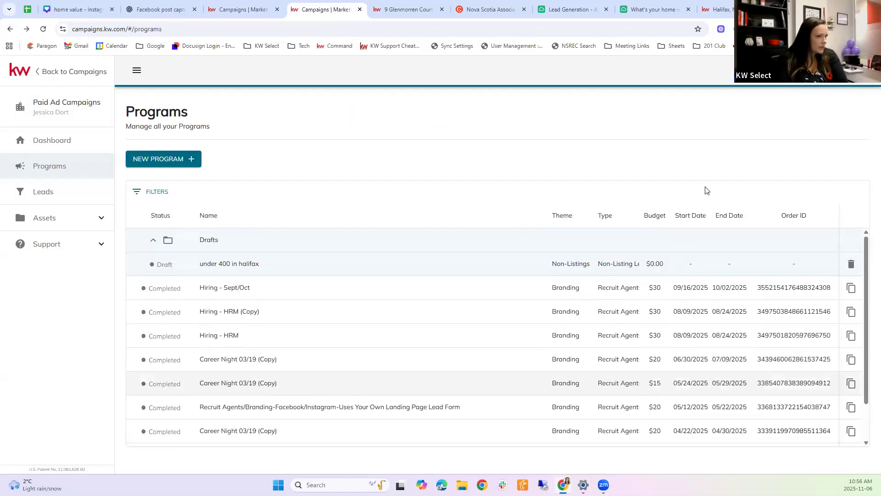
{"action": "scroll", "coordinate": [865, 440], "scroll_direction": "down", "scroll_amount": 1}
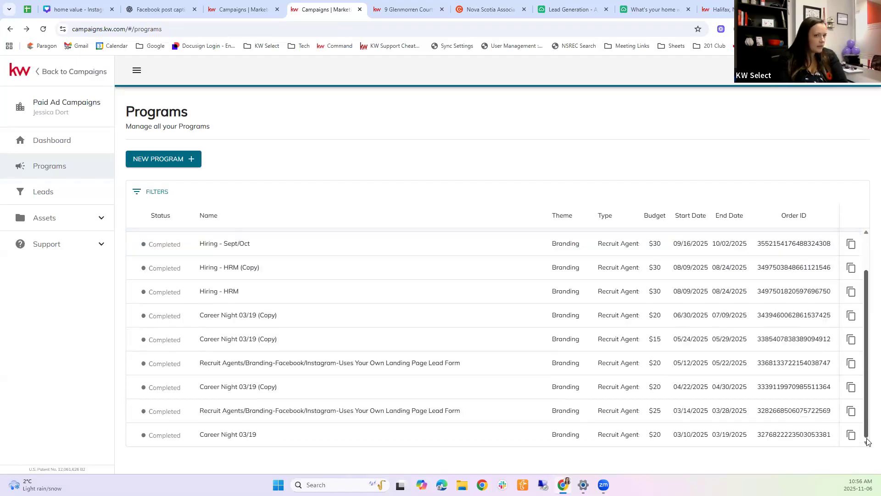
{"action": "left_click", "coordinate": [140, 192]}
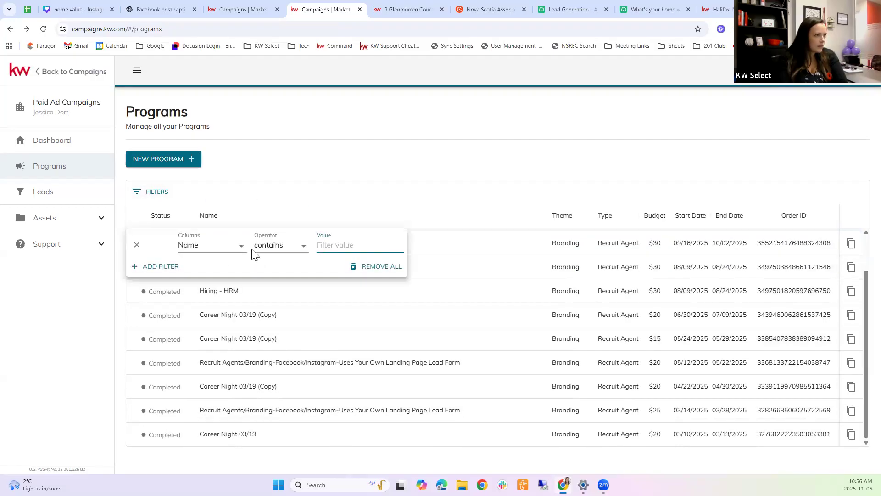
{"action": "left_click", "coordinate": [508, 312]}
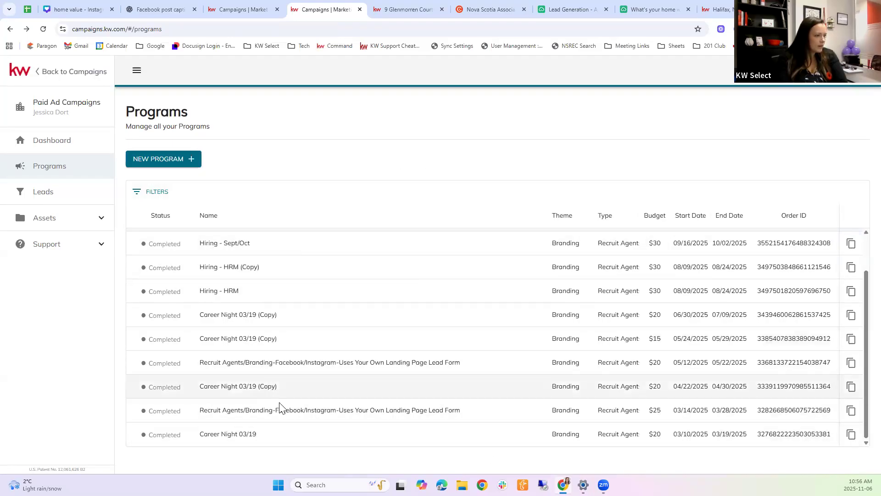
{"action": "left_click", "coordinate": [258, 338]}
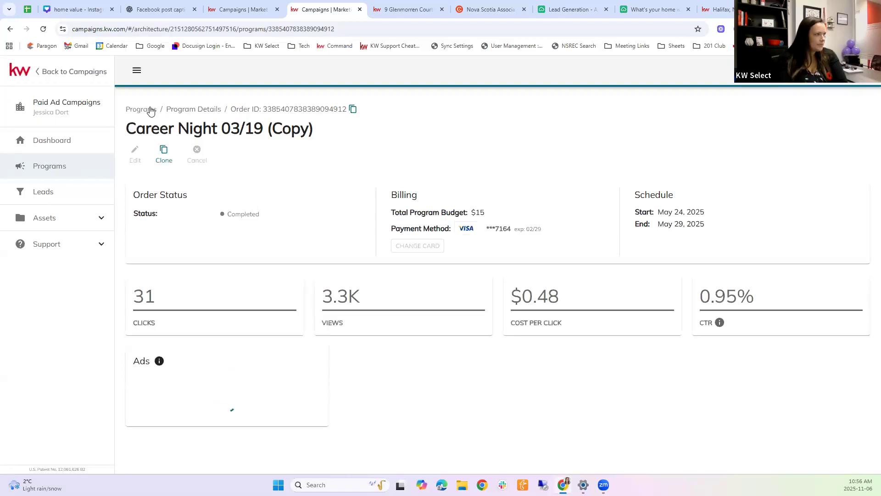
{"action": "left_click", "coordinate": [140, 109]}
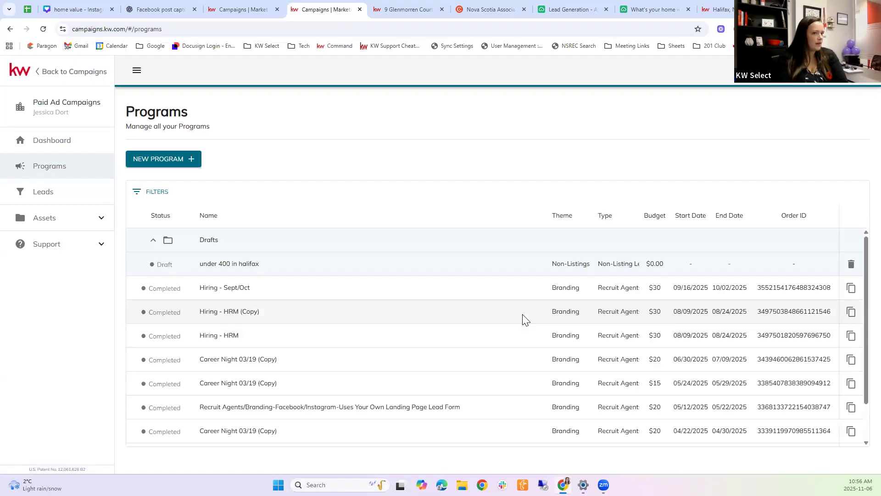
{"action": "scroll", "coordinate": [525, 319], "scroll_direction": "down", "scroll_amount": 2}
Step: Go to the KW Answers site in a new browser tab
{"action": "key", "text": "ctrl+t"}
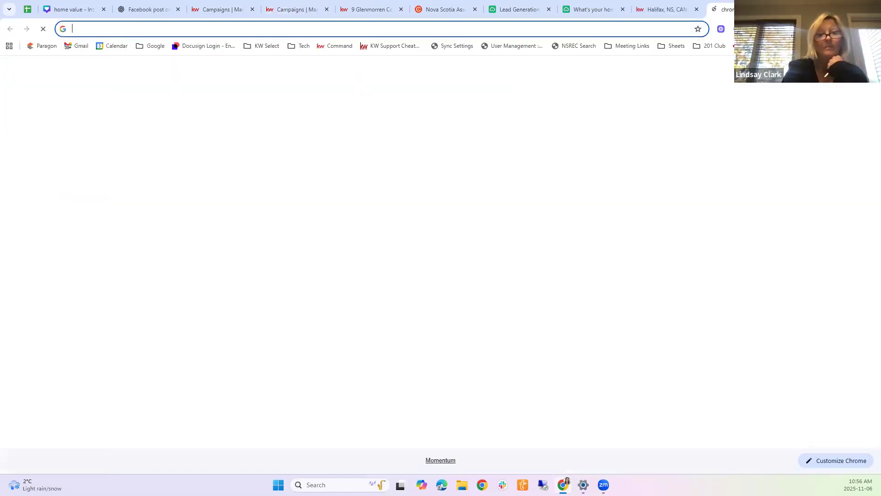
{"action": "type", "text": "ans"}
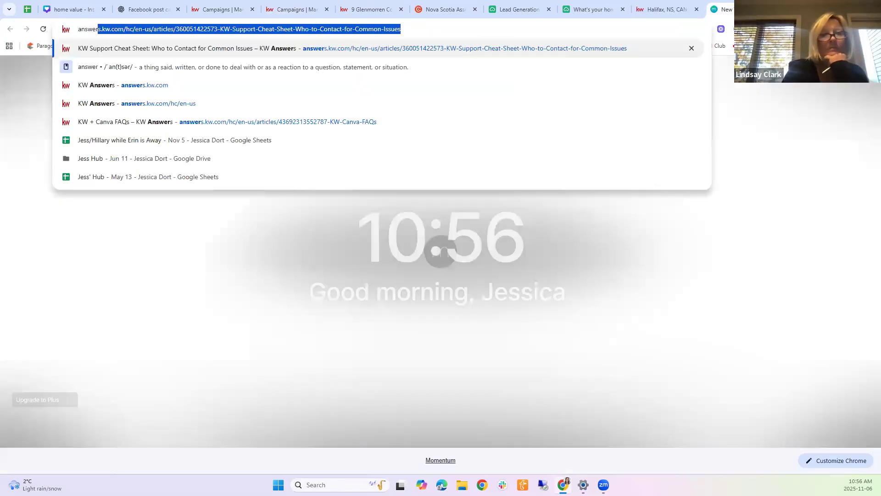
{"action": "key", "text": "Return"}
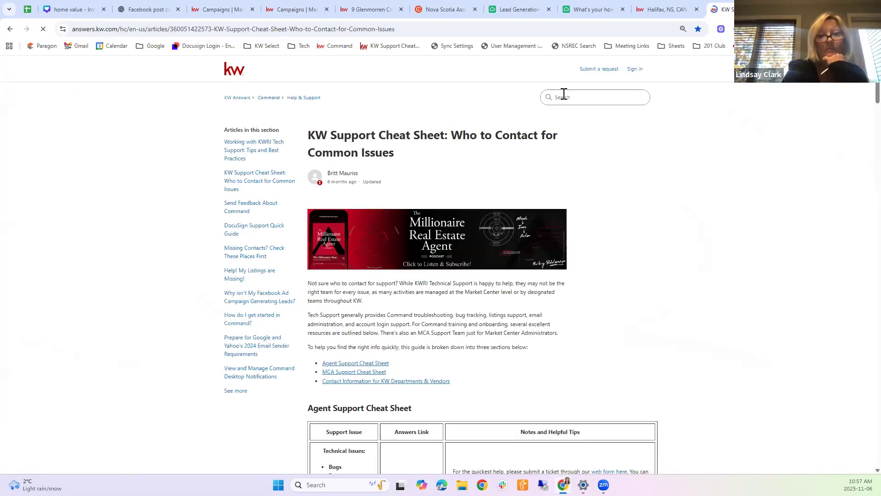
Step: Search help for 'facebook ad leads' and open 'Get Started with Paid Ads in Command'
{"action": "left_click", "coordinate": [563, 94]}
{"action": "type", "text": "tacebo"}
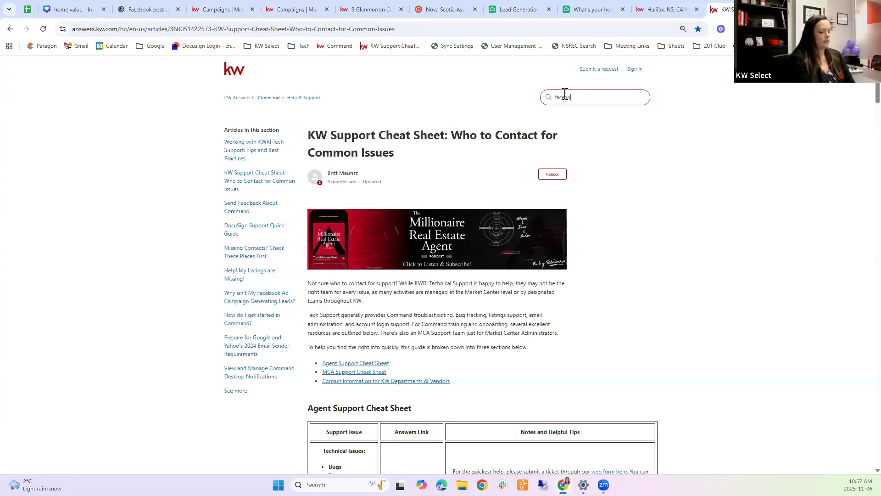
{"action": "type", "text": "ok ad leads"}
{"action": "key", "text": "Return"}
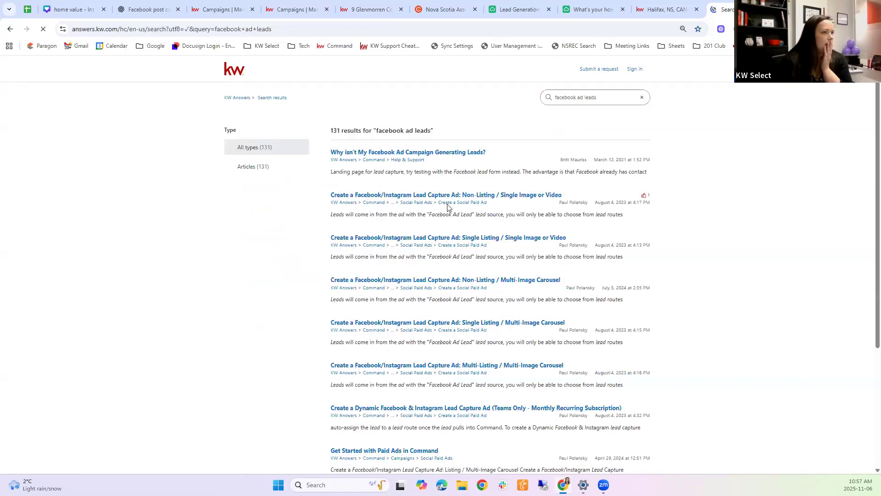
{"action": "scroll", "coordinate": [482, 282], "scroll_direction": "down", "scroll_amount": 4}
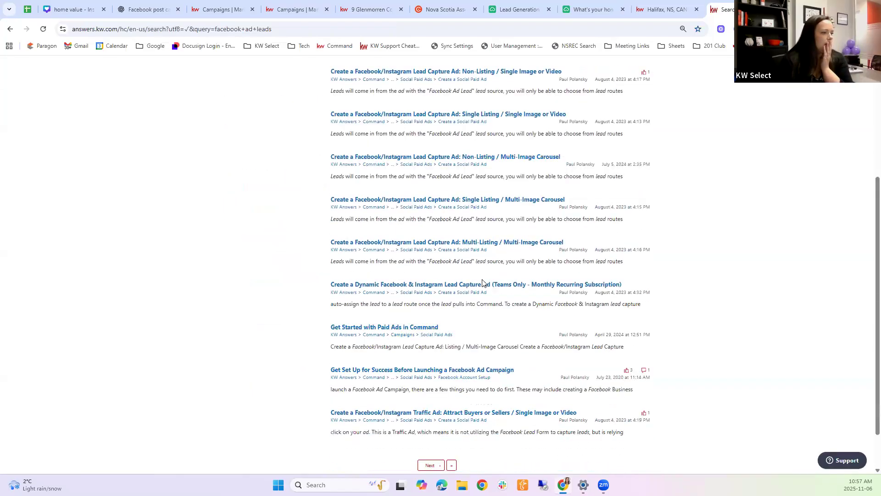
{"action": "left_click", "coordinate": [401, 328]}
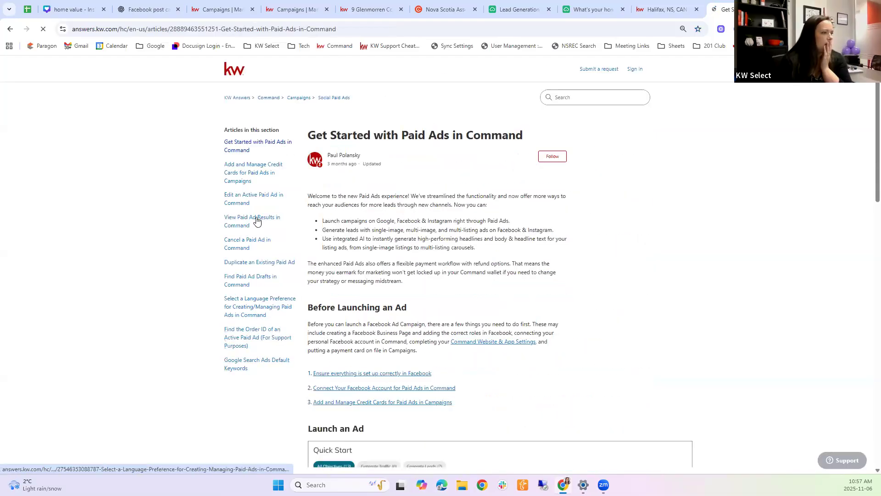
Step: Open 'View Paid Ad Results in Command' and read through steps 6–9 on stats, preview and leads
{"action": "left_click", "coordinate": [252, 221]}
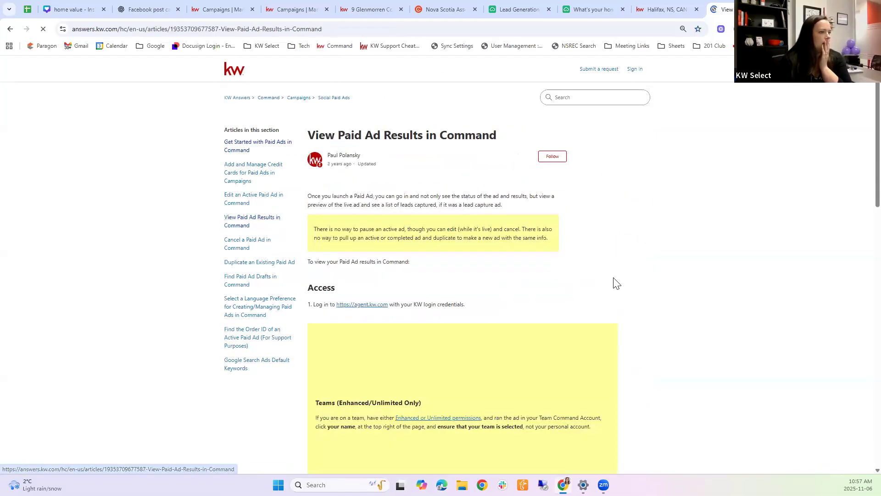
{"action": "scroll", "coordinate": [616, 283], "scroll_direction": "down", "scroll_amount": 7}
{"action": "scroll", "coordinate": [637, 310], "scroll_direction": "down", "scroll_amount": 10}
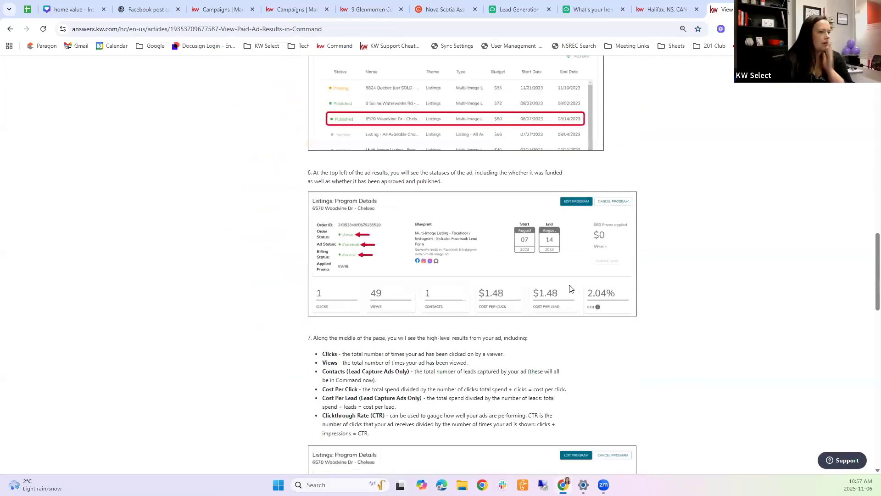
{"action": "scroll", "coordinate": [510, 267], "scroll_direction": "down", "scroll_amount": 1}
{"action": "scroll", "coordinate": [510, 267], "scroll_direction": "up", "scroll_amount": 5, "text": "ctrl"}
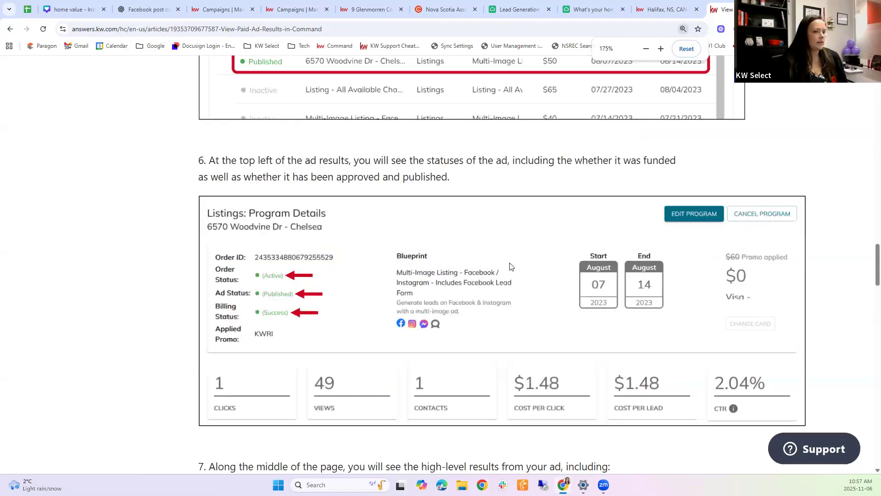
{"action": "scroll", "coordinate": [509, 267], "scroll_direction": "down", "scroll_amount": 2, "text": "ctrl"}
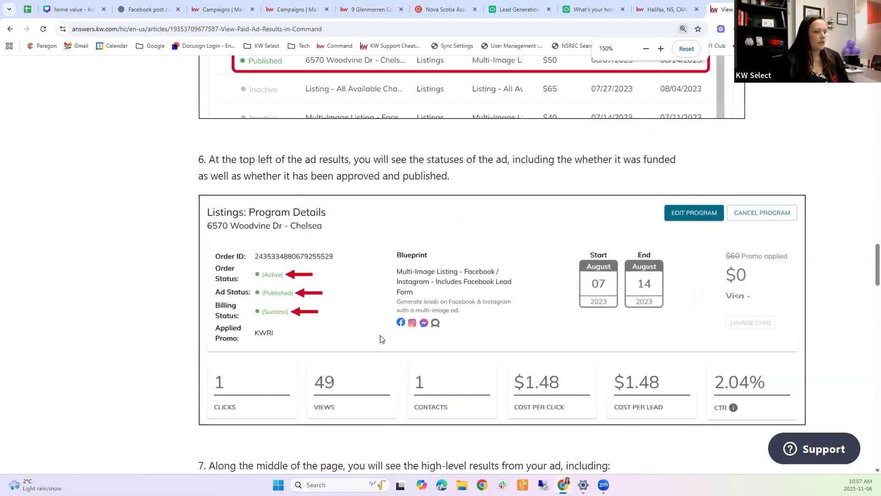
{"action": "scroll", "coordinate": [380, 339], "scroll_direction": "down", "scroll_amount": 1}
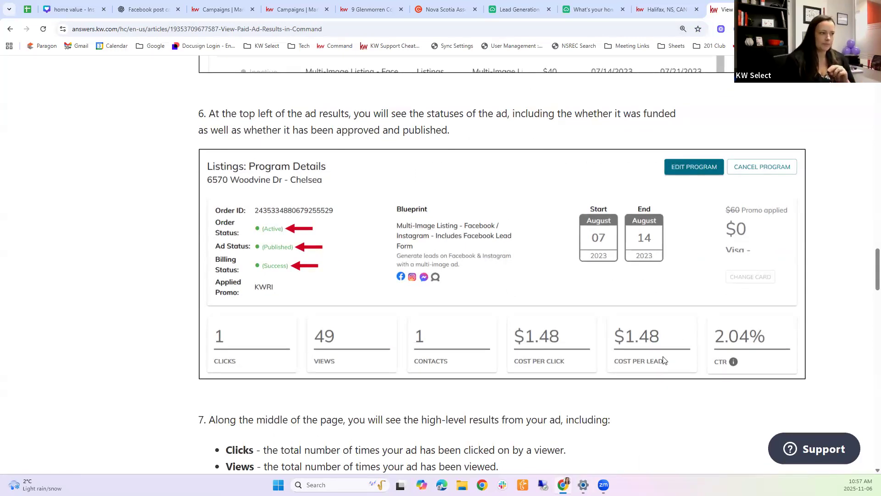
{"action": "scroll", "coordinate": [664, 360], "scroll_direction": "down", "scroll_amount": 4}
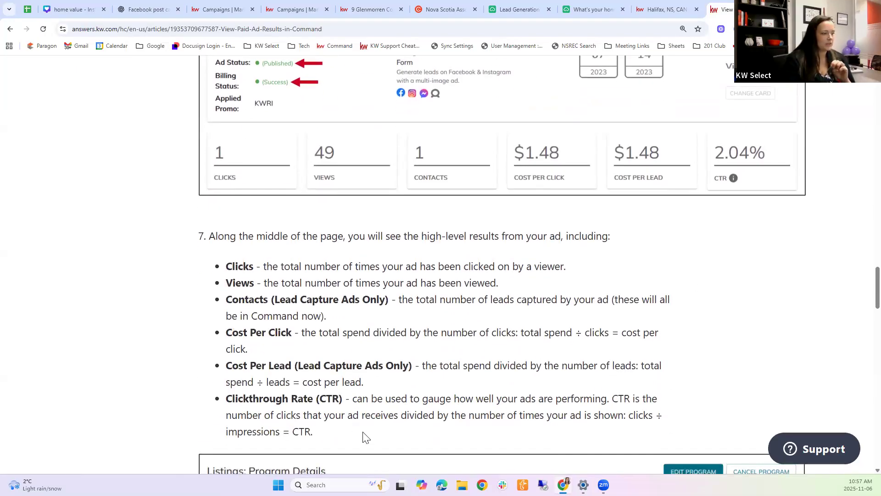
{"action": "scroll", "coordinate": [366, 435], "scroll_direction": "down", "scroll_amount": 1}
{"action": "scroll", "coordinate": [366, 428], "scroll_direction": "up", "scroll_amount": 3}
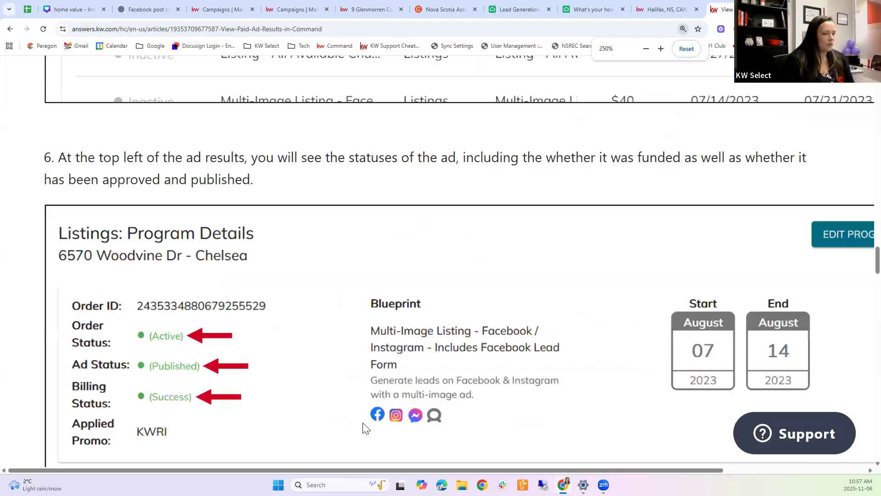
{"action": "scroll", "coordinate": [366, 429], "scroll_direction": "down", "scroll_amount": 7}
{"action": "scroll", "coordinate": [364, 427], "scroll_direction": "down", "scroll_amount": 2}
{"action": "scroll", "coordinate": [394, 404], "scroll_direction": "down", "scroll_amount": 2}
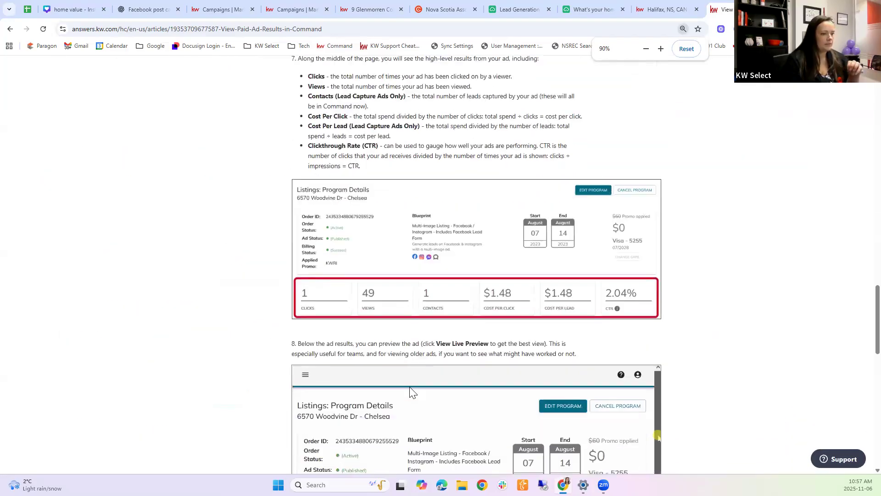
{"action": "scroll", "coordinate": [409, 392], "scroll_direction": "down", "scroll_amount": 10}
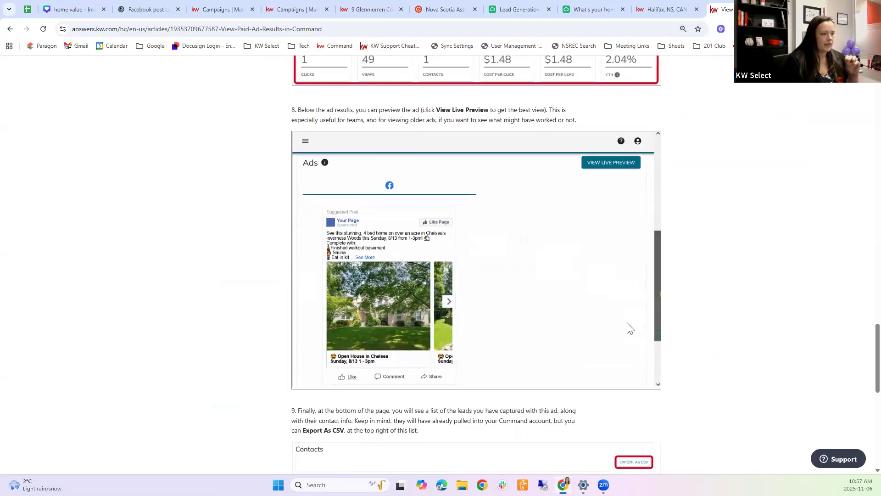
{"action": "scroll", "coordinate": [665, 328], "scroll_direction": "down", "scroll_amount": 3}
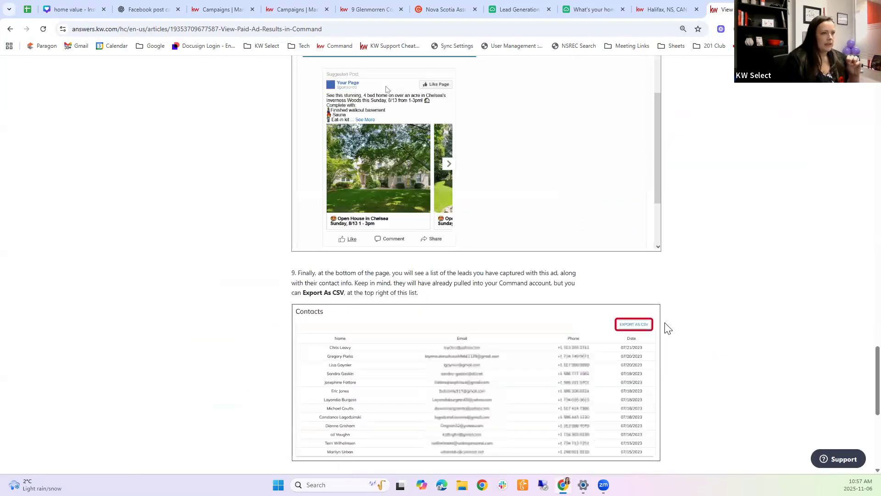
{"action": "scroll", "coordinate": [668, 326], "scroll_direction": "down", "scroll_amount": 4}
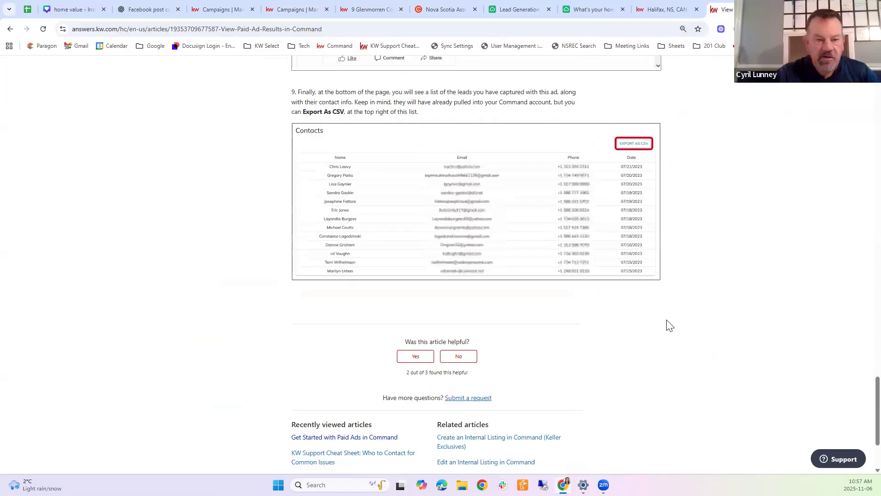
Step: Scroll back up to revisit the explanations of clicks, views, contacts and CTR
{"action": "scroll", "coordinate": [668, 326], "scroll_direction": "up", "scroll_amount": 9}
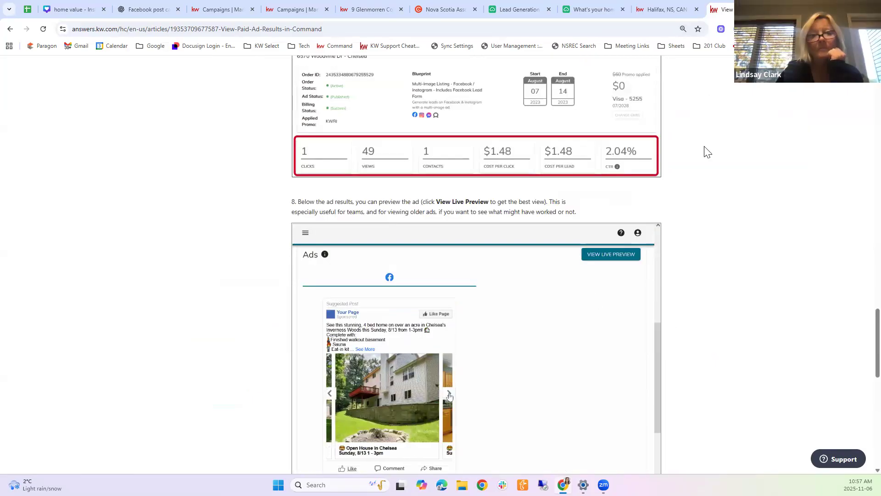
{"action": "scroll", "coordinate": [707, 152], "scroll_direction": "up", "scroll_amount": 1}
{"action": "scroll", "coordinate": [707, 151], "scroll_direction": "down", "scroll_amount": 8}
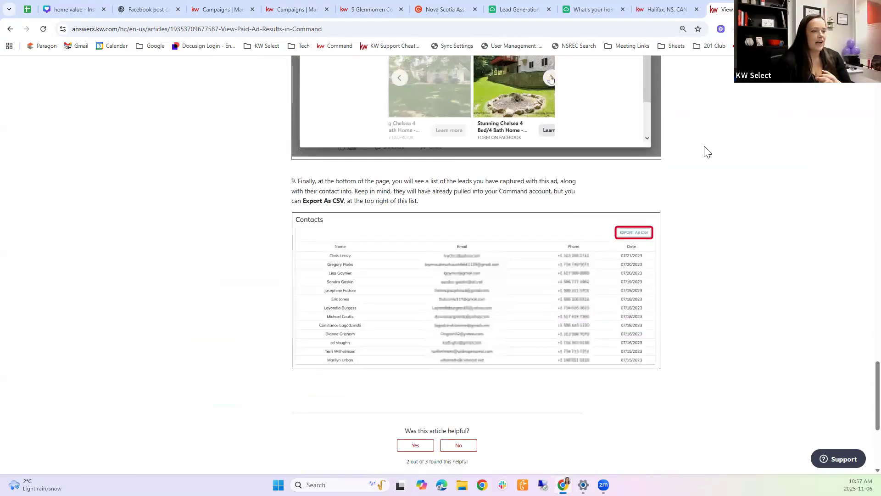
{"action": "scroll", "coordinate": [707, 151], "scroll_direction": "up", "scroll_amount": 1}
{"action": "scroll", "coordinate": [705, 151], "scroll_direction": "up", "scroll_amount": 3}
{"action": "scroll", "coordinate": [521, 282], "scroll_direction": "up", "scroll_amount": 4}
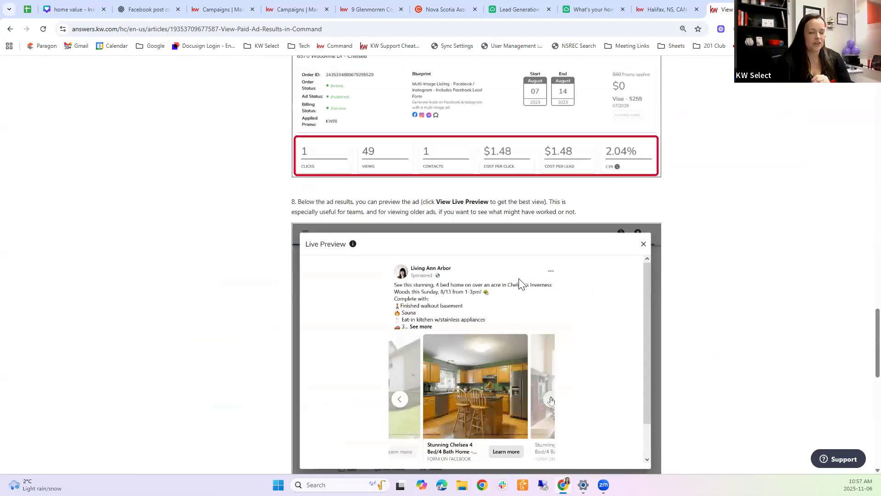
{"action": "scroll", "coordinate": [567, 372], "scroll_direction": "down", "scroll_amount": 1}
{"action": "scroll", "coordinate": [566, 372], "scroll_direction": "down", "scroll_amount": 6}
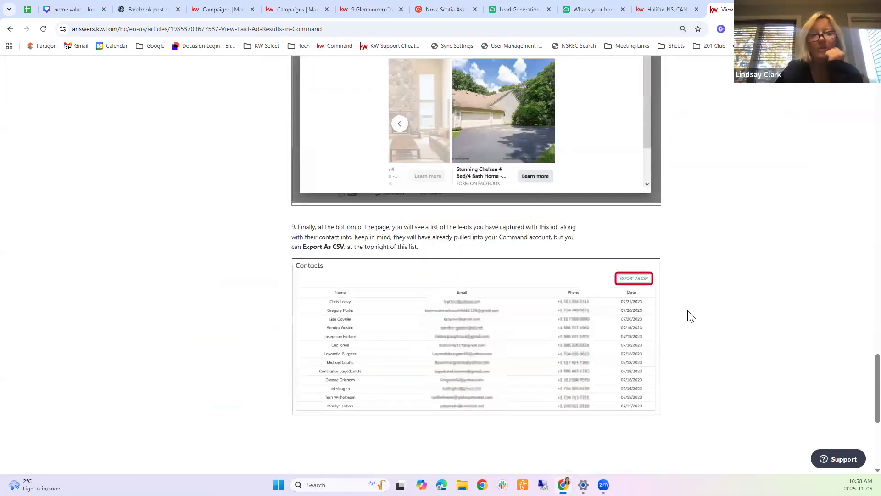
{"action": "scroll", "coordinate": [690, 315], "scroll_direction": "up", "scroll_amount": 3}
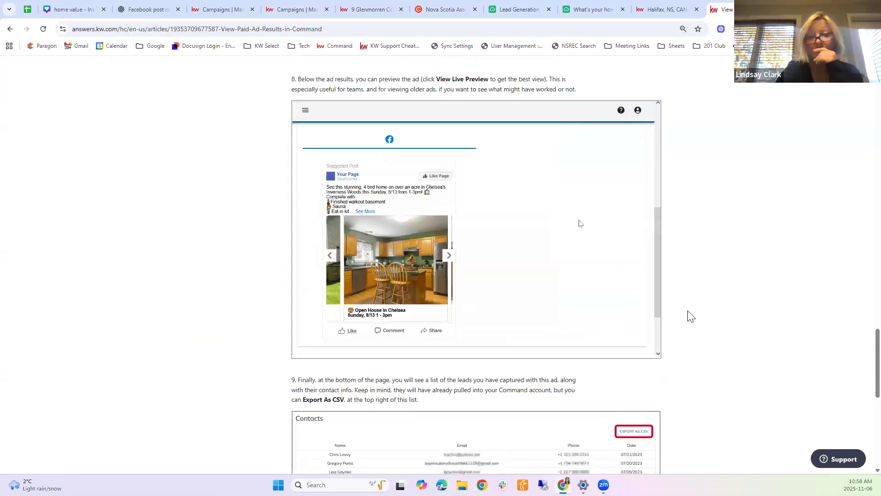
{"action": "scroll", "coordinate": [691, 316], "scroll_direction": "up", "scroll_amount": 4}
{"action": "scroll", "coordinate": [690, 315], "scroll_direction": "up", "scroll_amount": 3}
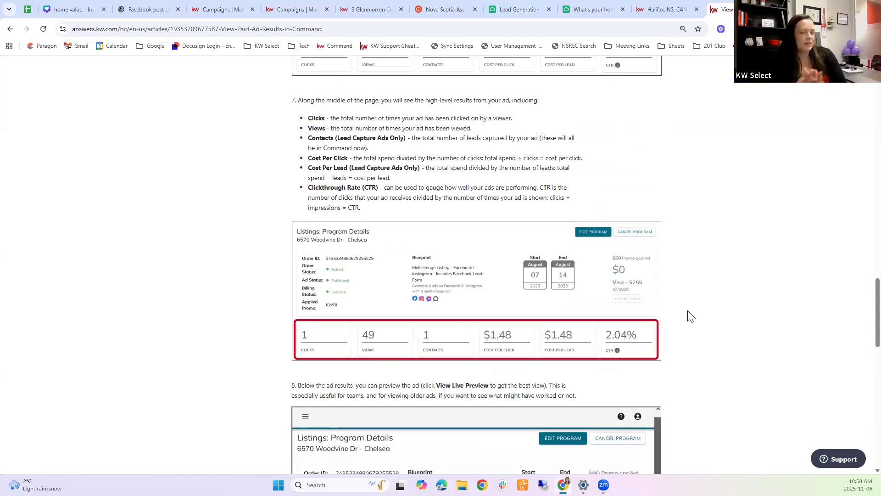